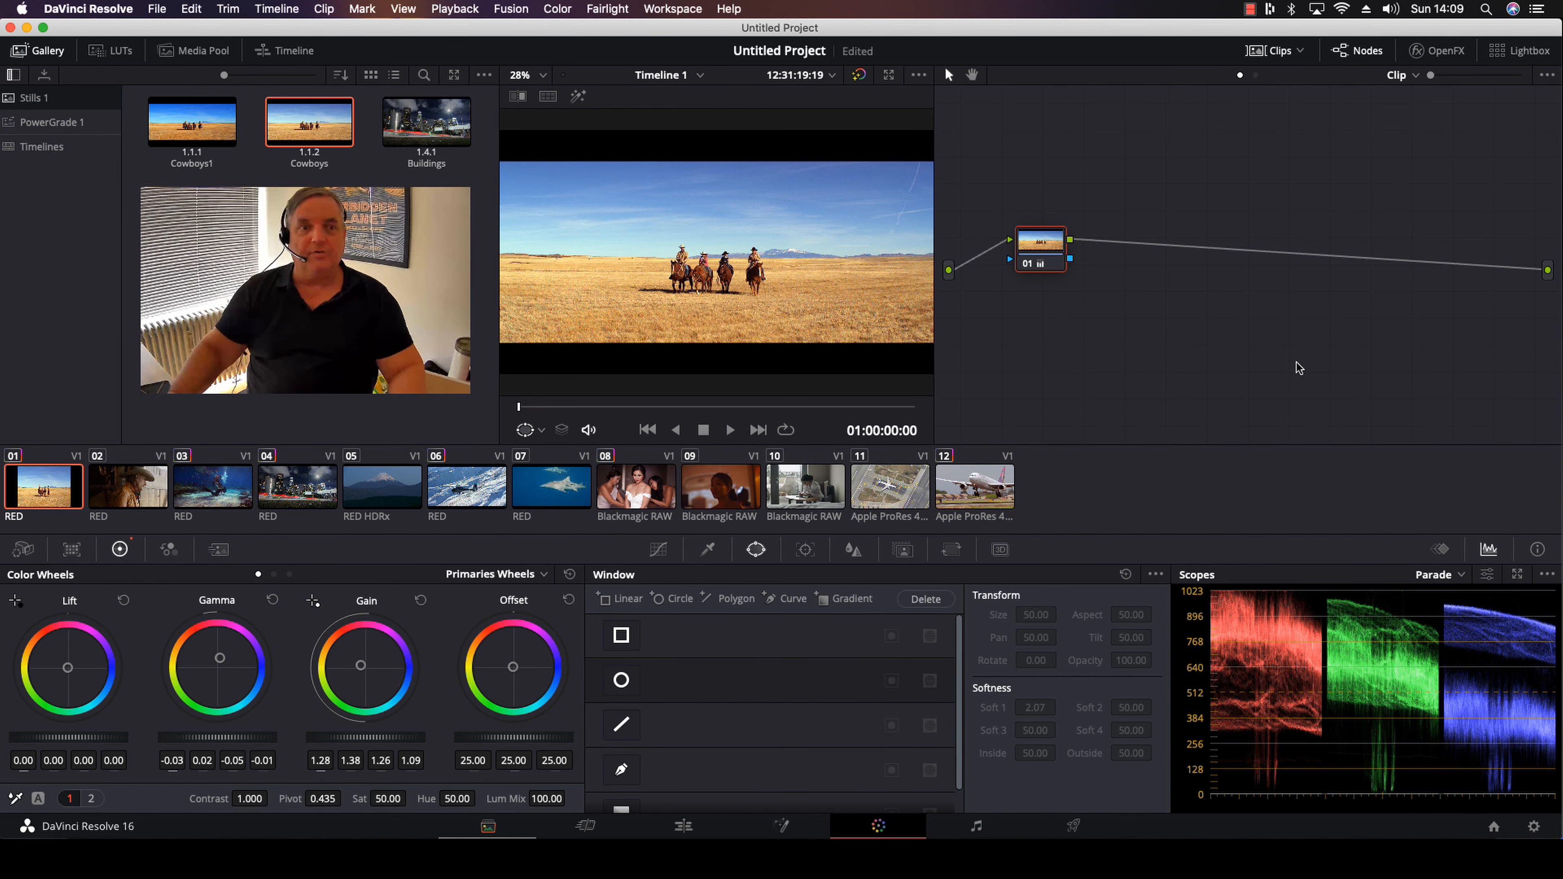
# Add a serial node after node 01 and push node 01's gamma strongly toward magenta
pyautogui.moveTo(1052, 271); pyautogui.dragTo(1044, 211)
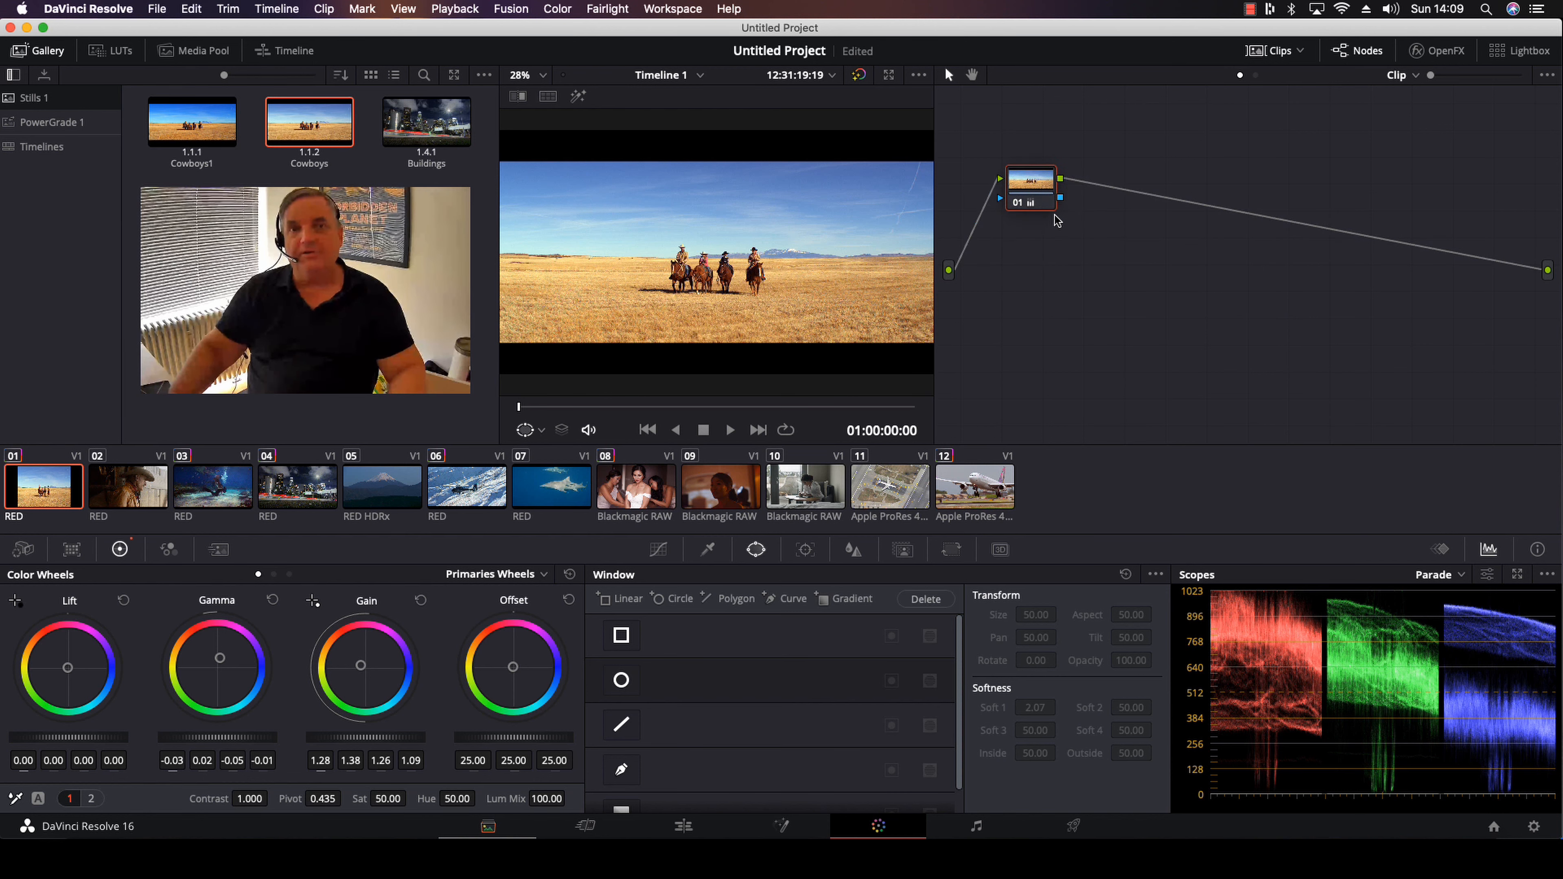
pyautogui.moveTo(1033, 201); pyautogui.dragTo(1030, 223)
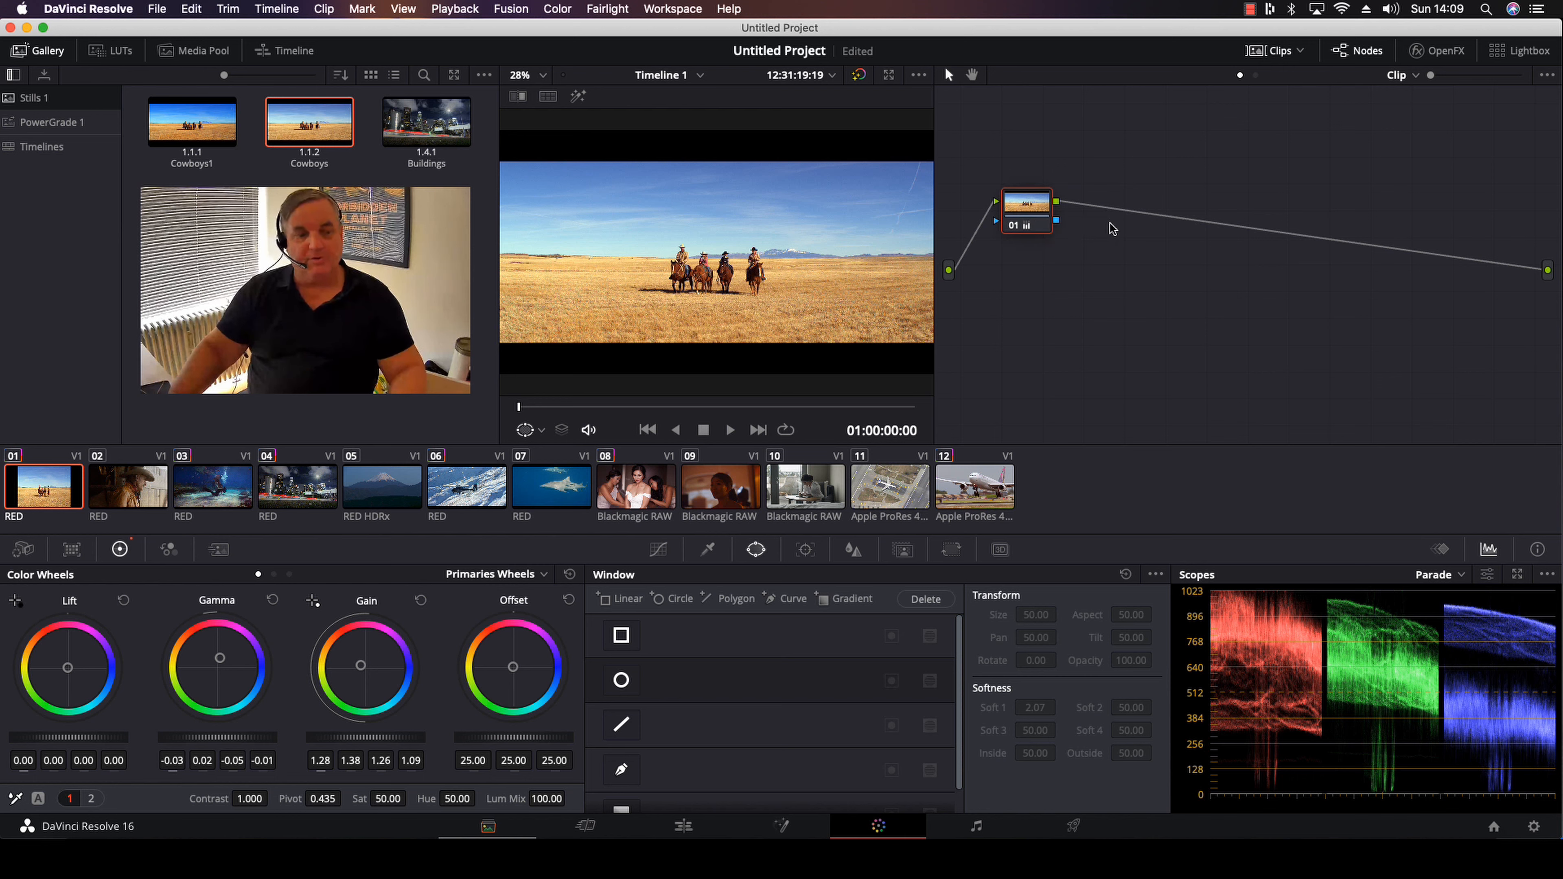
pyautogui.hotkey('alt', 's')
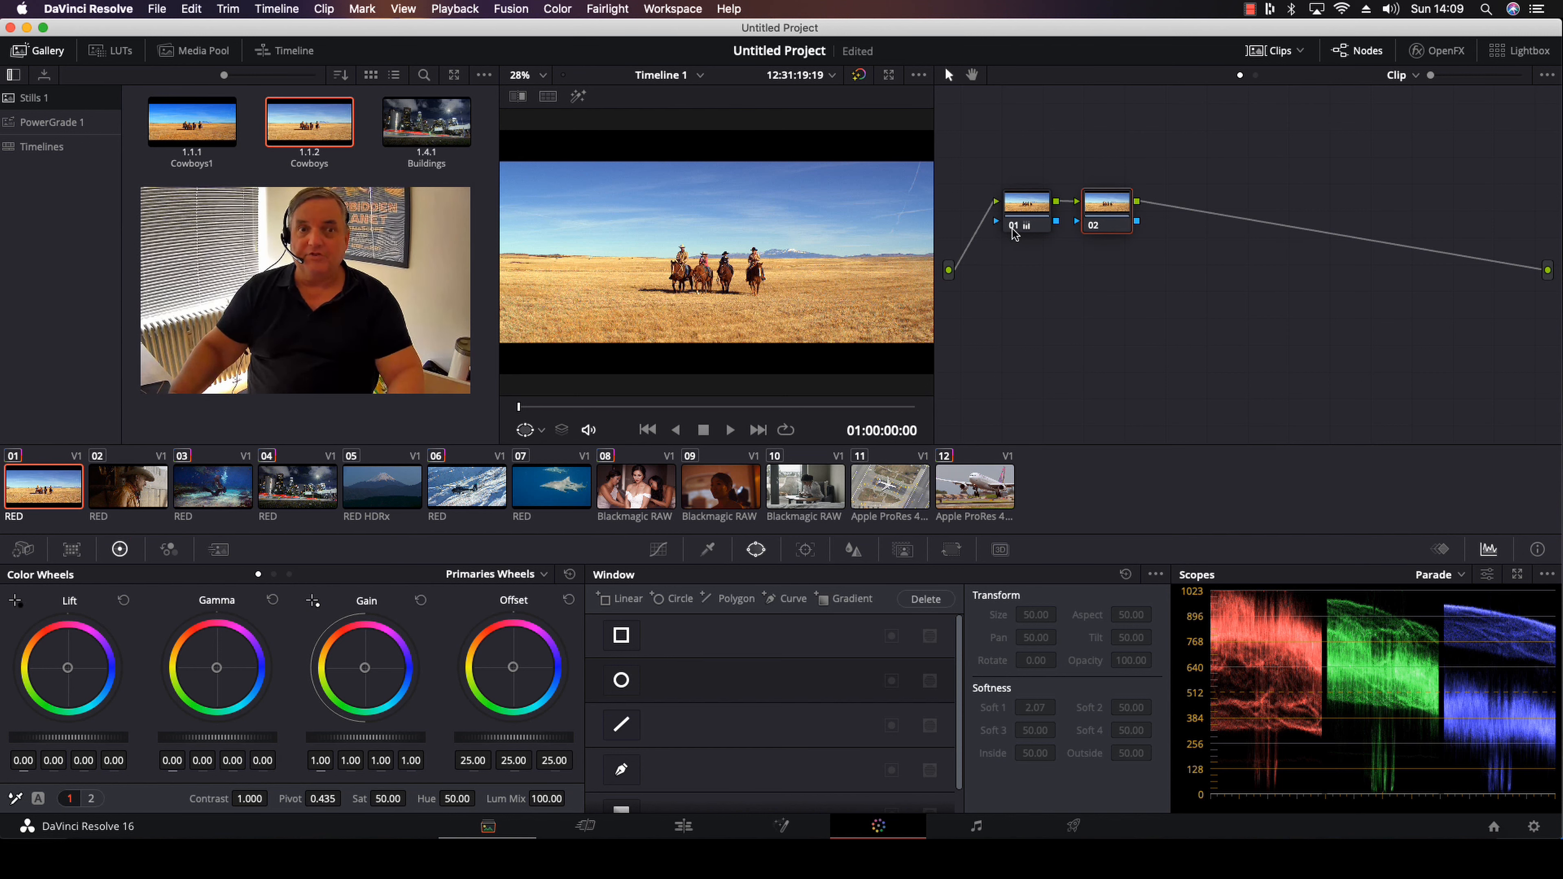
pyautogui.moveTo(1111, 207); pyautogui.dragTo(1119, 207)
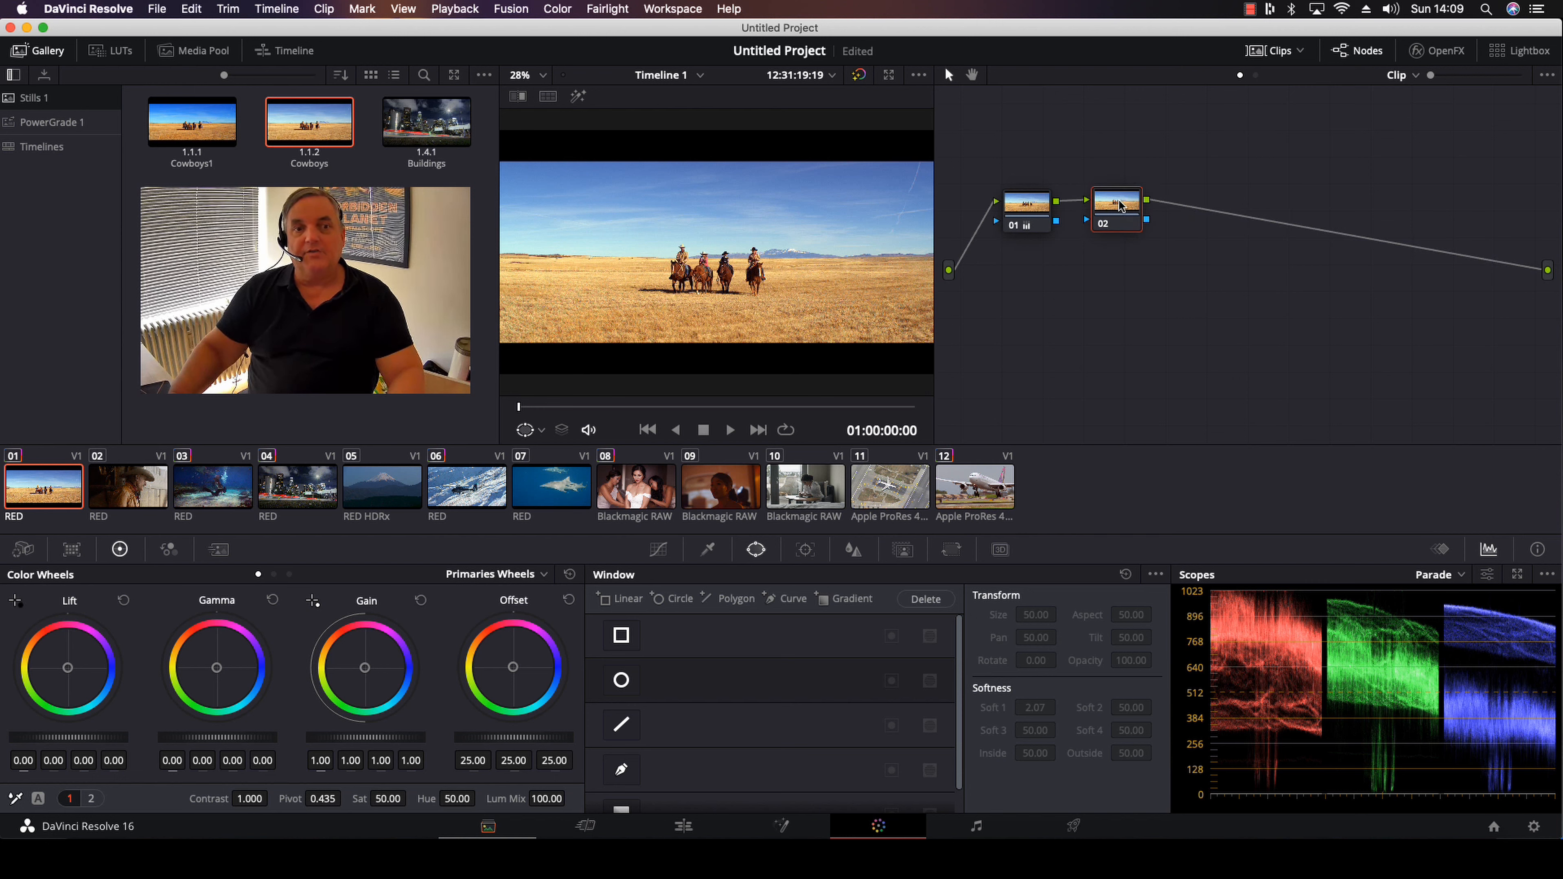
pyautogui.click(1040, 220)
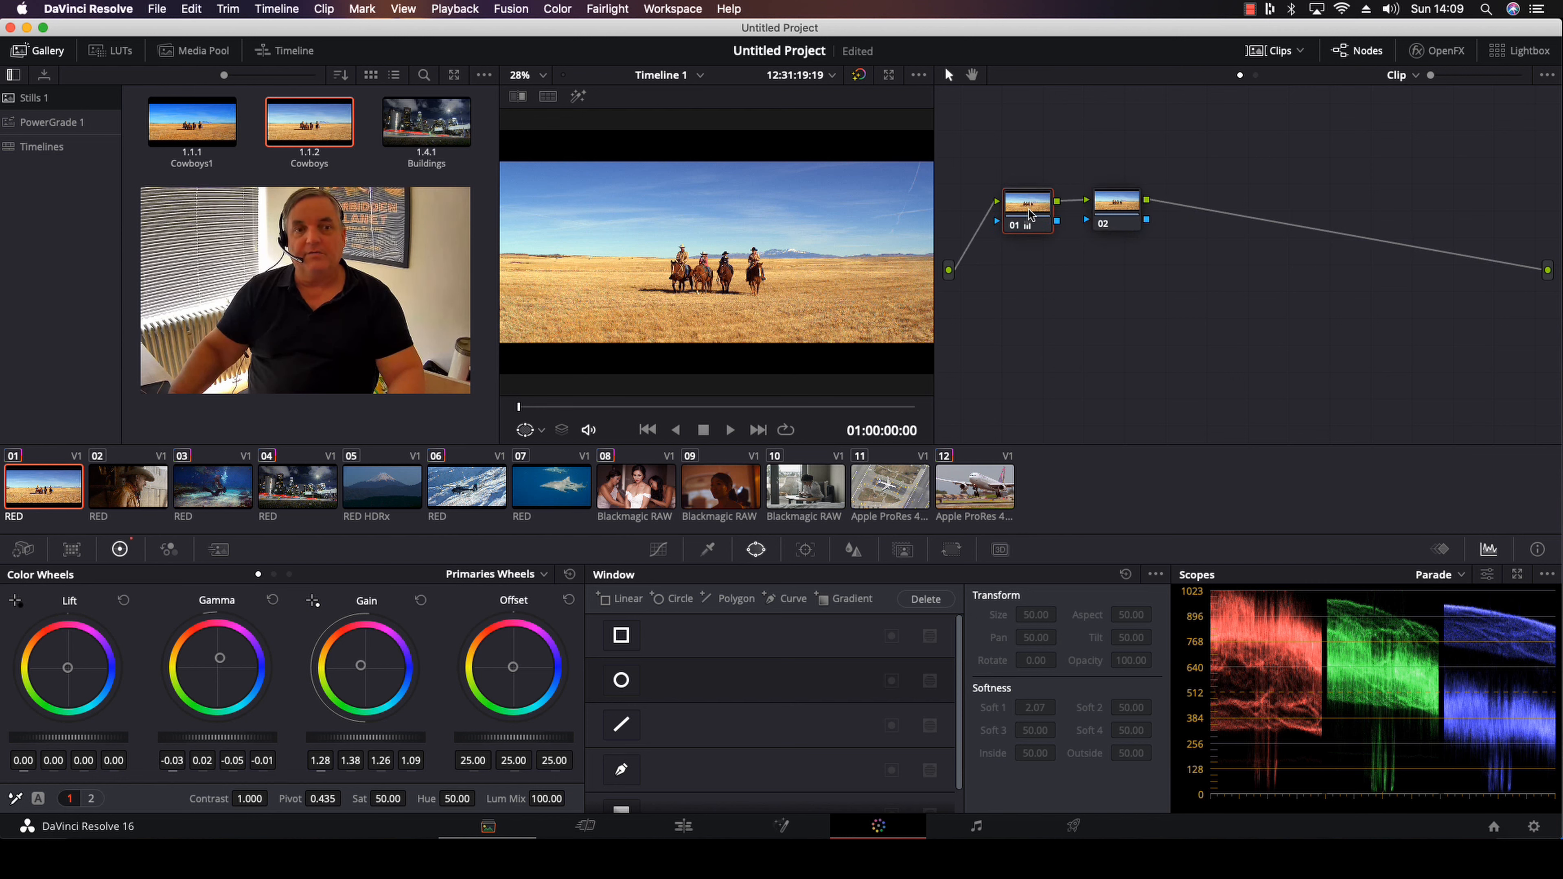
pyautogui.moveTo(220, 658); pyautogui.dragTo(255, 637)
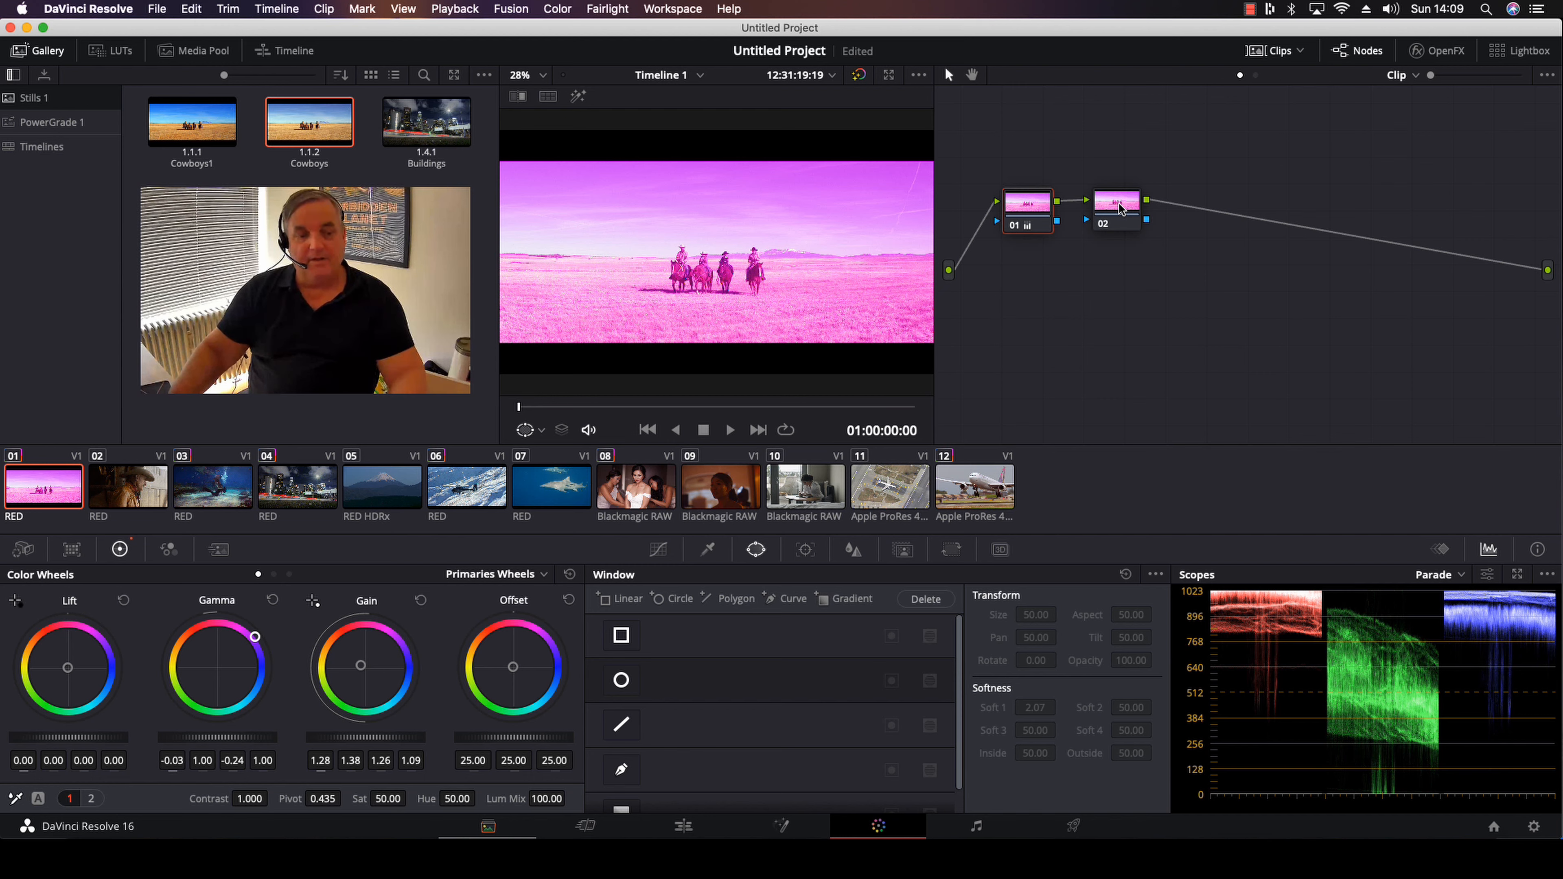
# Add a layer node beneath node 01 and spread out nodes 02 and 04 around the layer mixer
pyautogui.hotkey('alt', 'l')
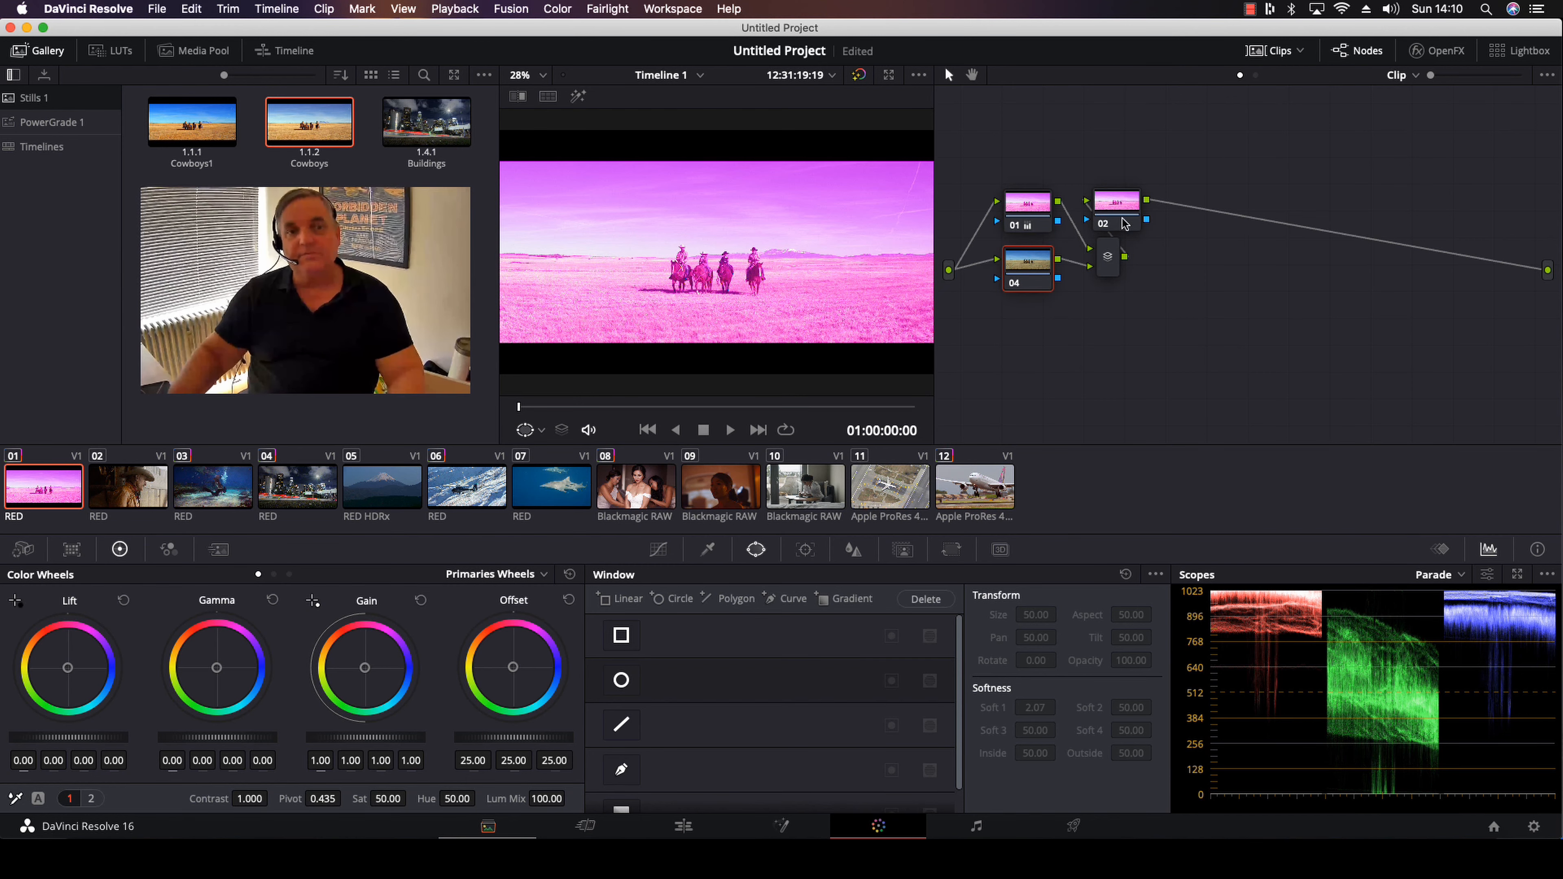
pyautogui.moveTo(1121, 208); pyautogui.dragTo(1242, 239)
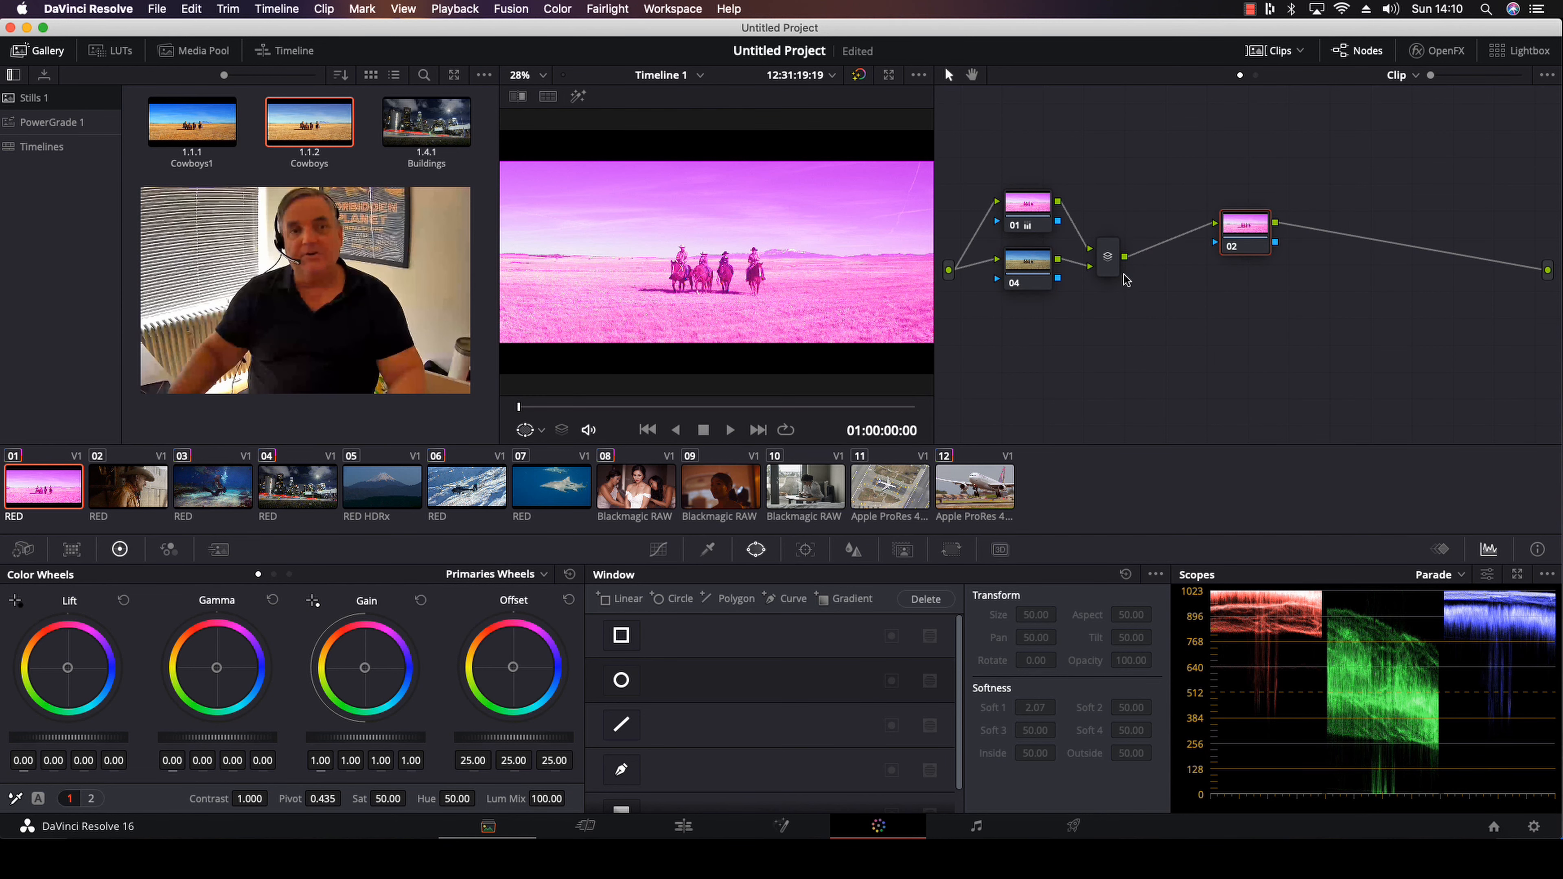
pyautogui.moveTo(1026, 264); pyautogui.dragTo(1033, 300)
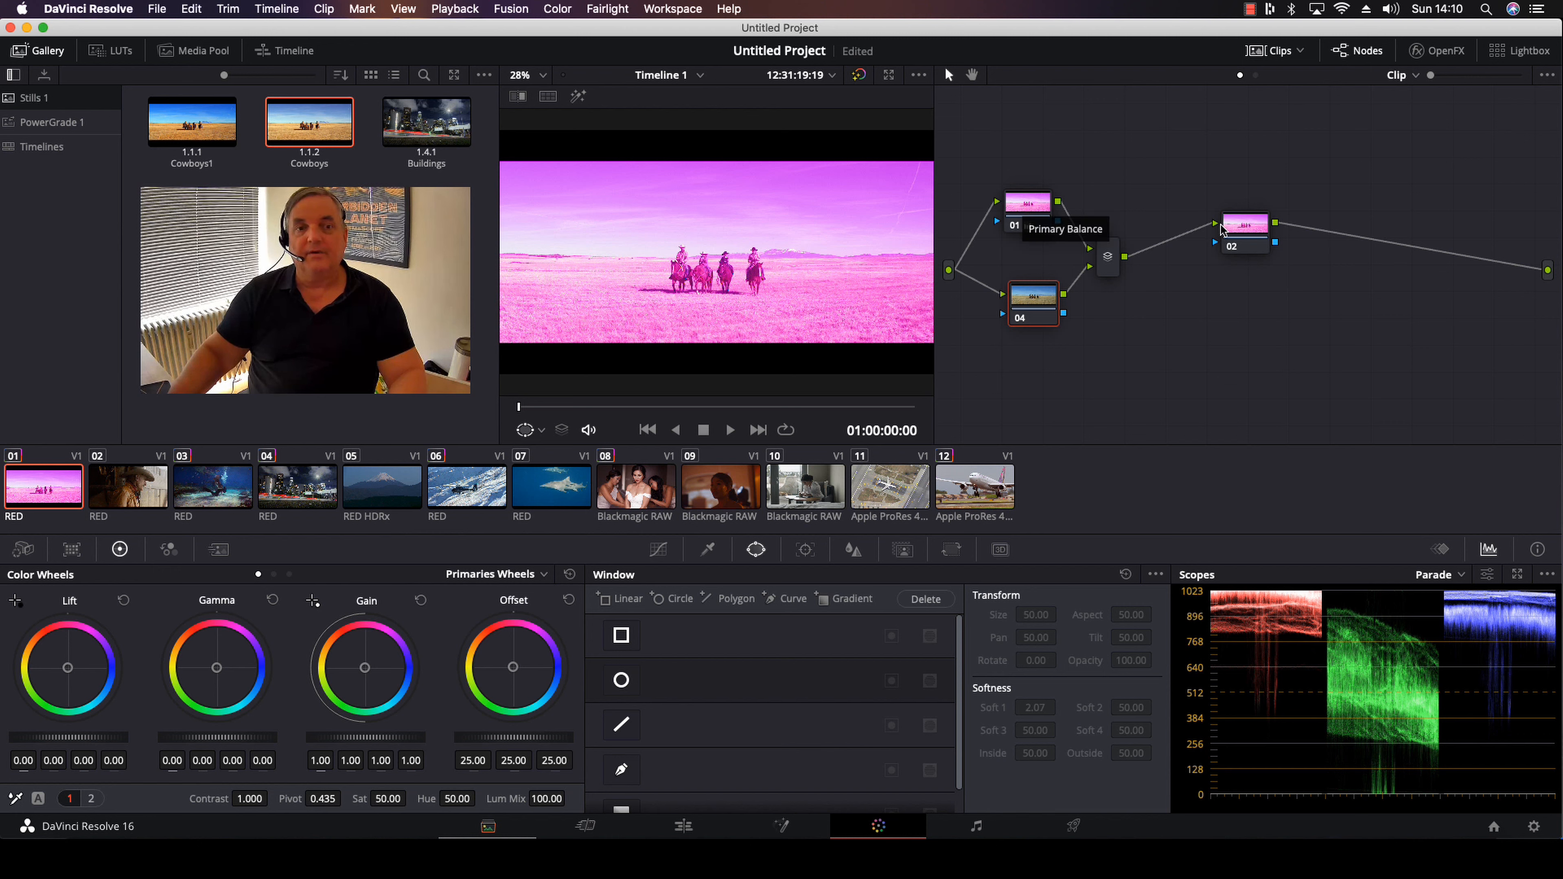
pyautogui.moveTo(1255, 239); pyautogui.dragTo(1213, 276)
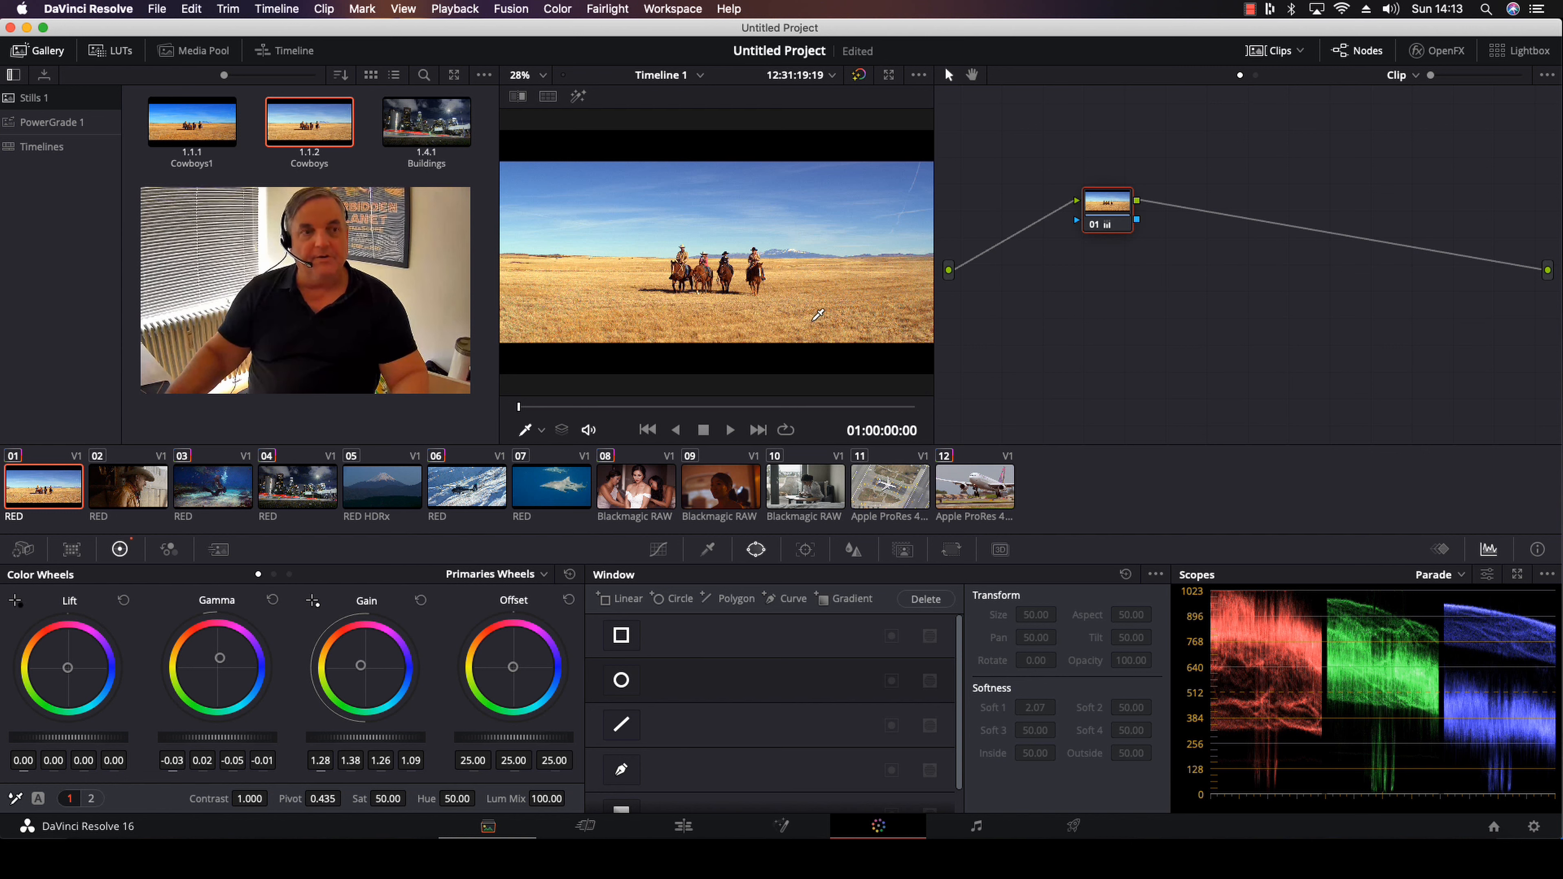
# Add a serial node after node 01 and set its saturation to 0
pyautogui.hotkey('alt', 's')
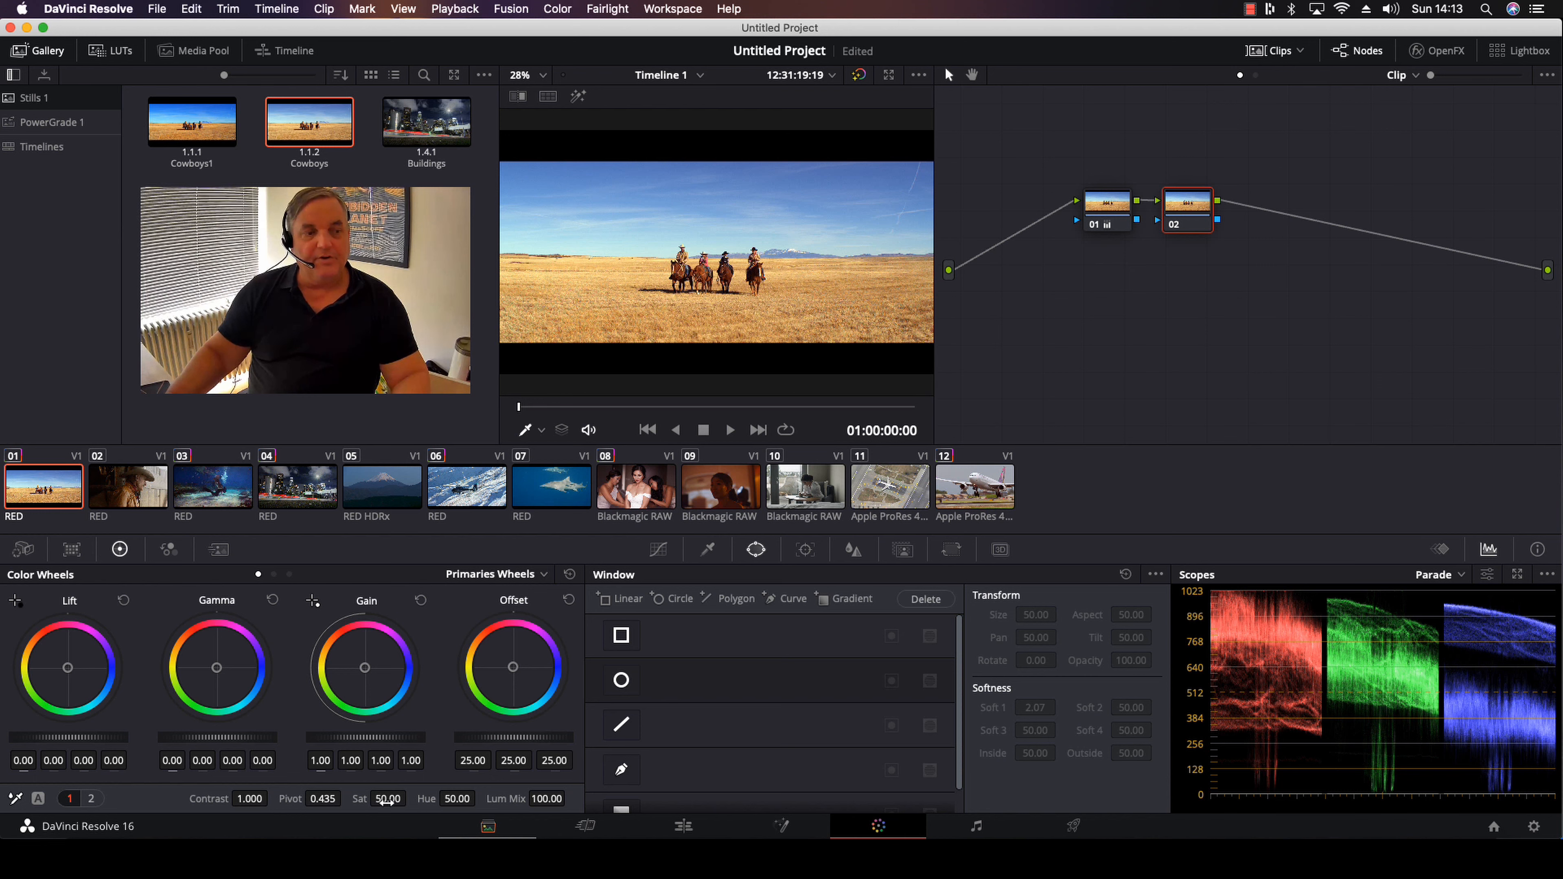
pyautogui.moveTo(410, 799); pyautogui.dragTo(345, 798)
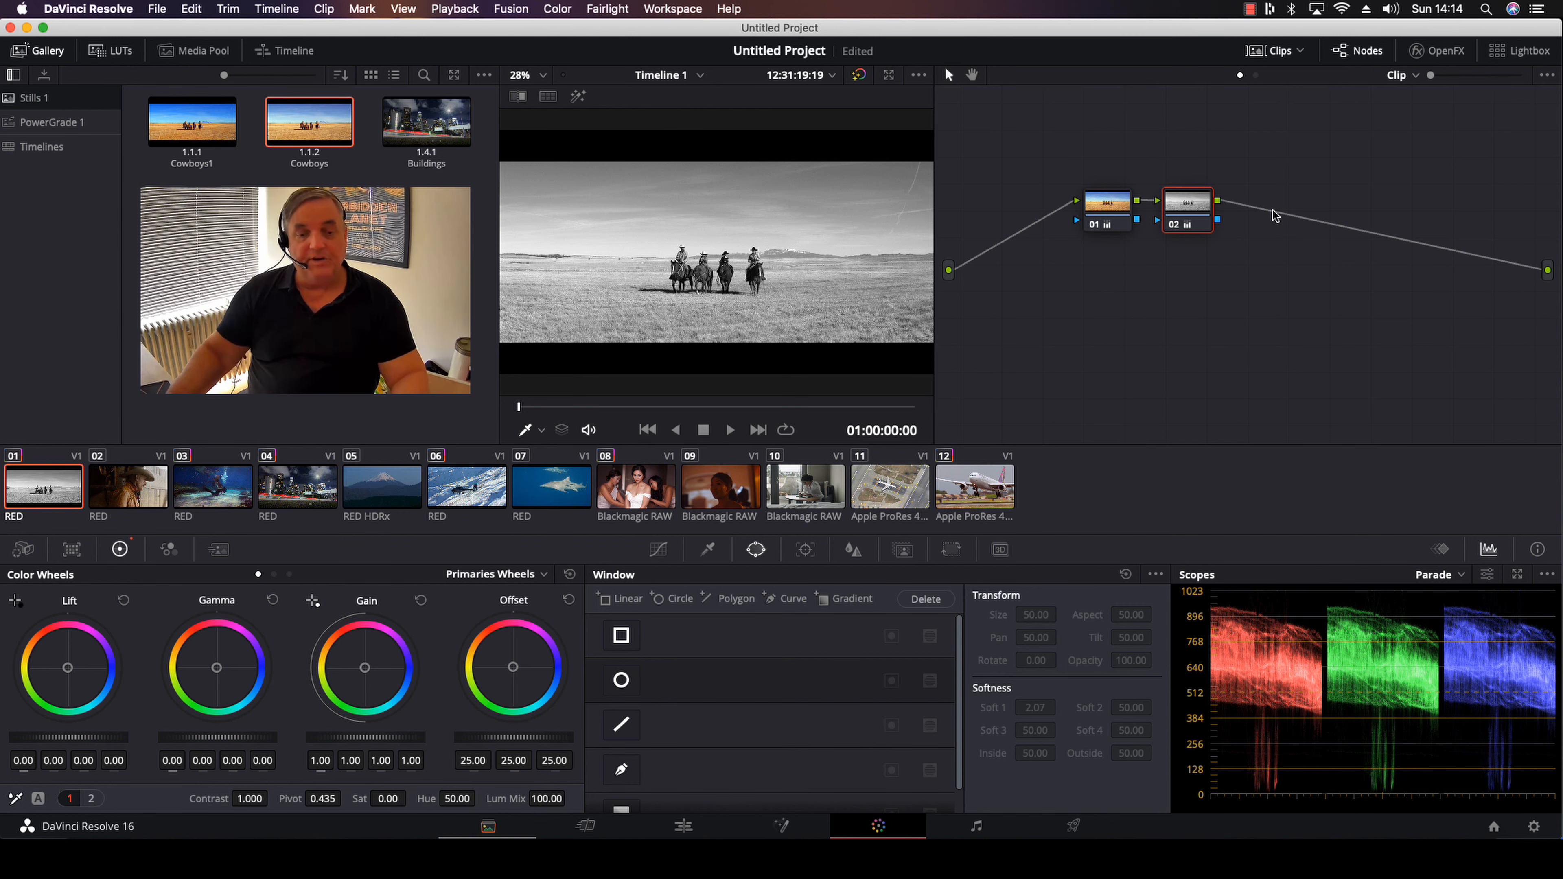
# Add a layer node beneath node 02 and space nodes 01 and 02 apart in the node graph
pyautogui.hotkey('alt', 'l')
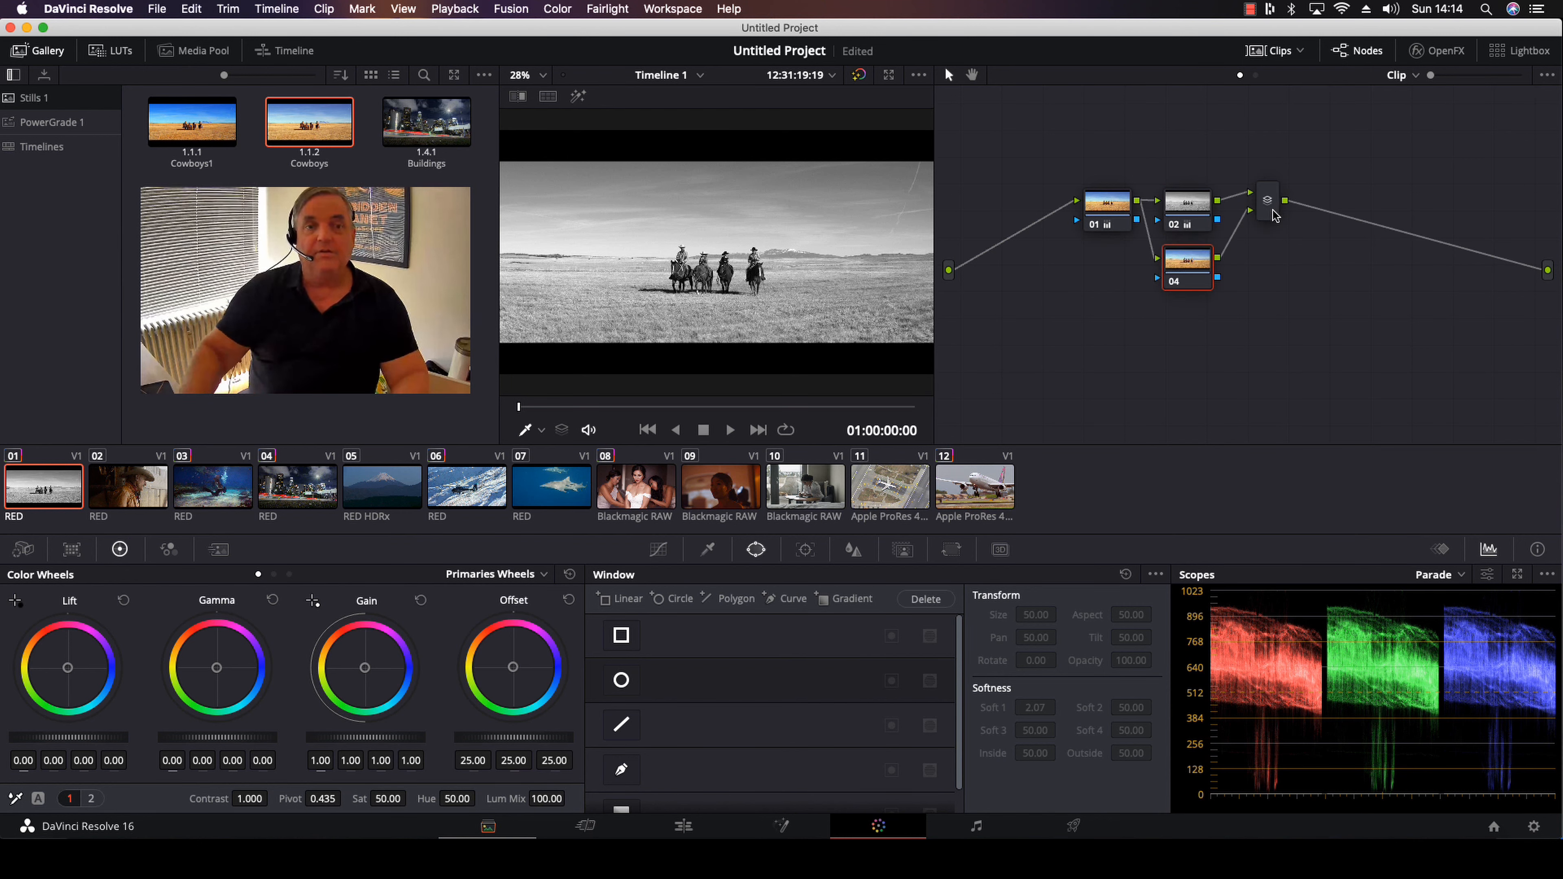
pyautogui.moveTo(1187, 218); pyautogui.dragTo(1186, 179)
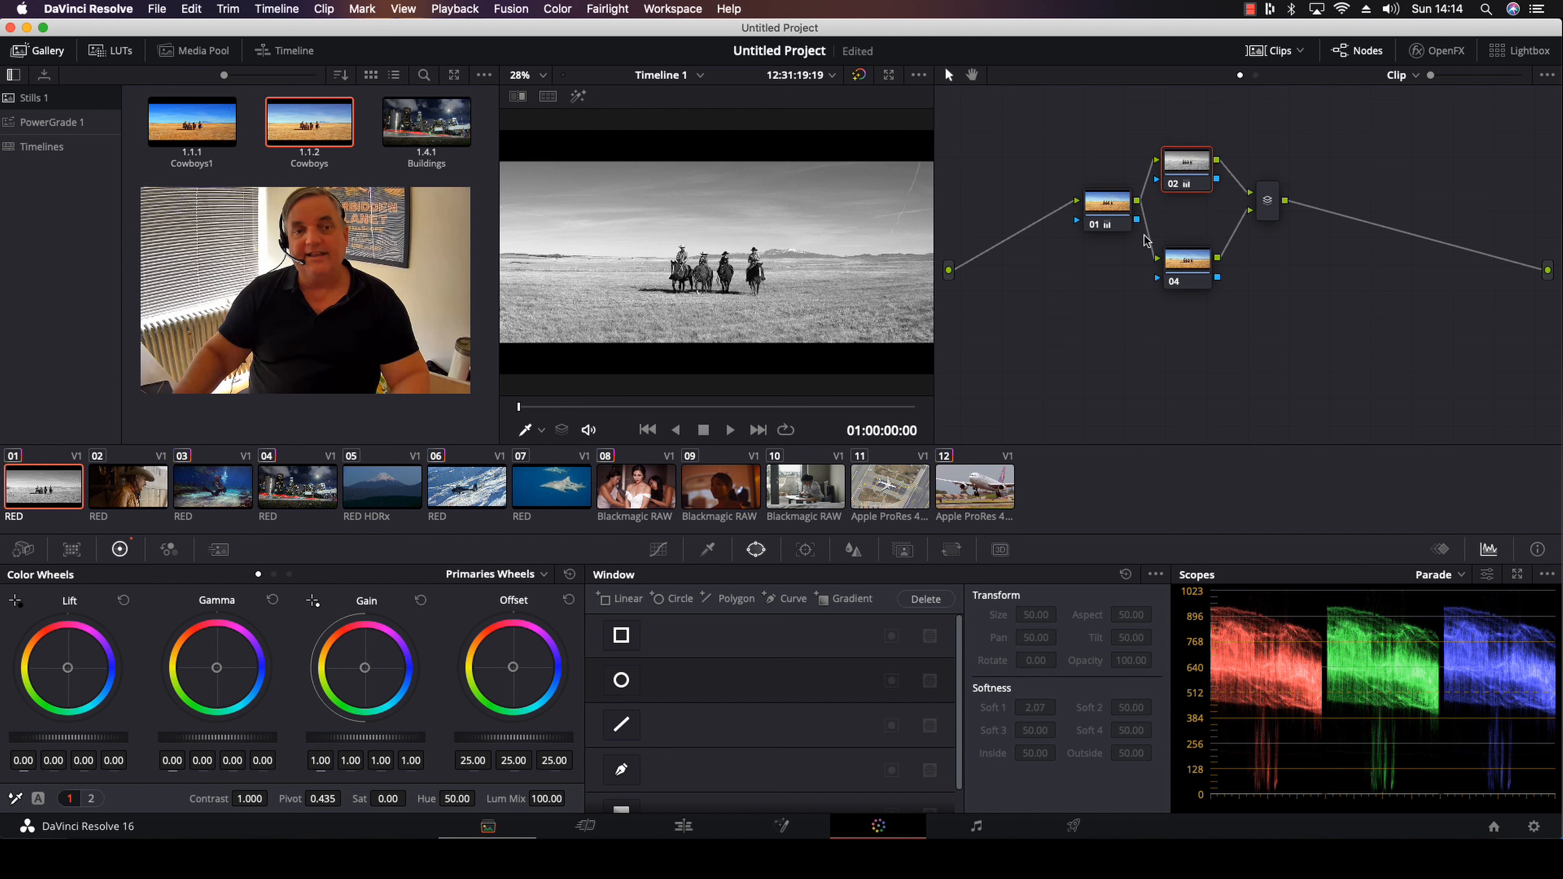
pyautogui.moveTo(1112, 211); pyautogui.dragTo(1090, 209)
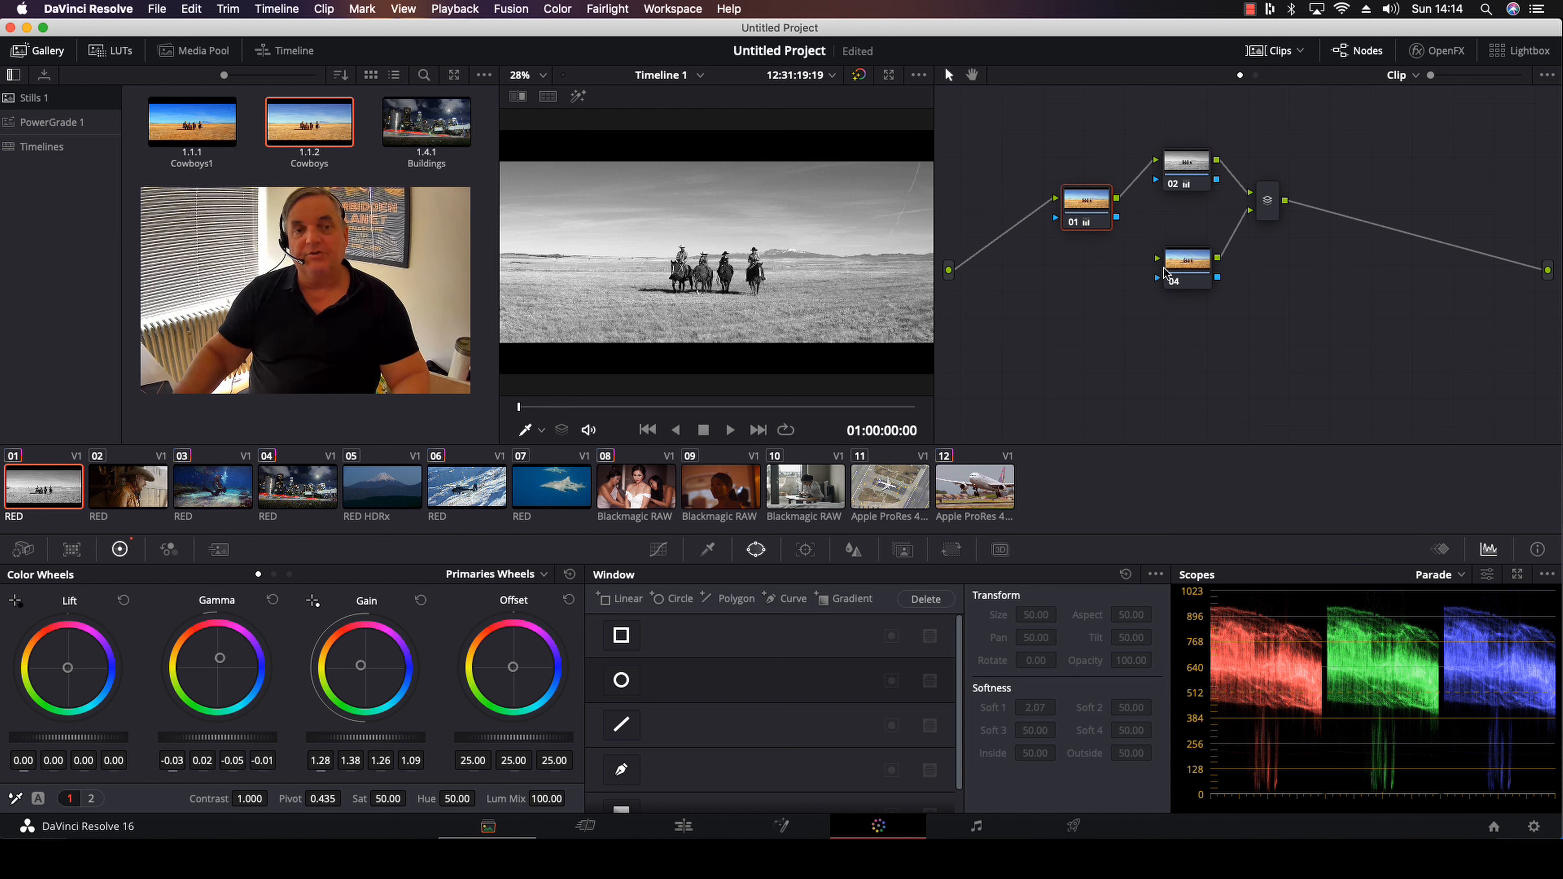
# Connect node 04's input directly to the source and delete that link again
pyautogui.moveTo(1155, 265); pyautogui.dragTo(951, 271)
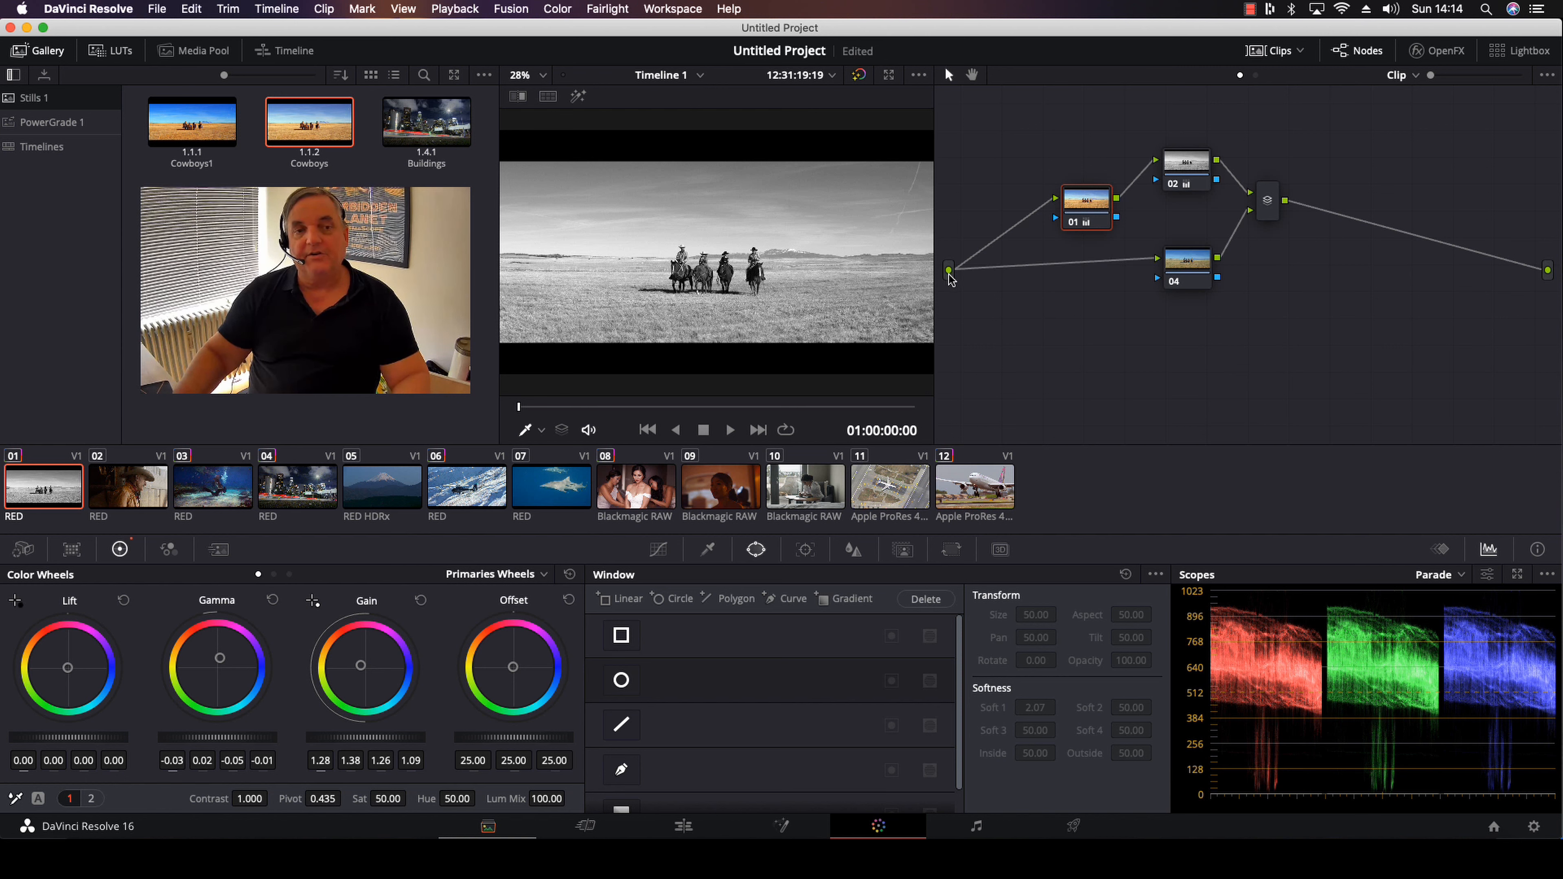
pyautogui.click(1009, 272)
pyautogui.press('Delete')
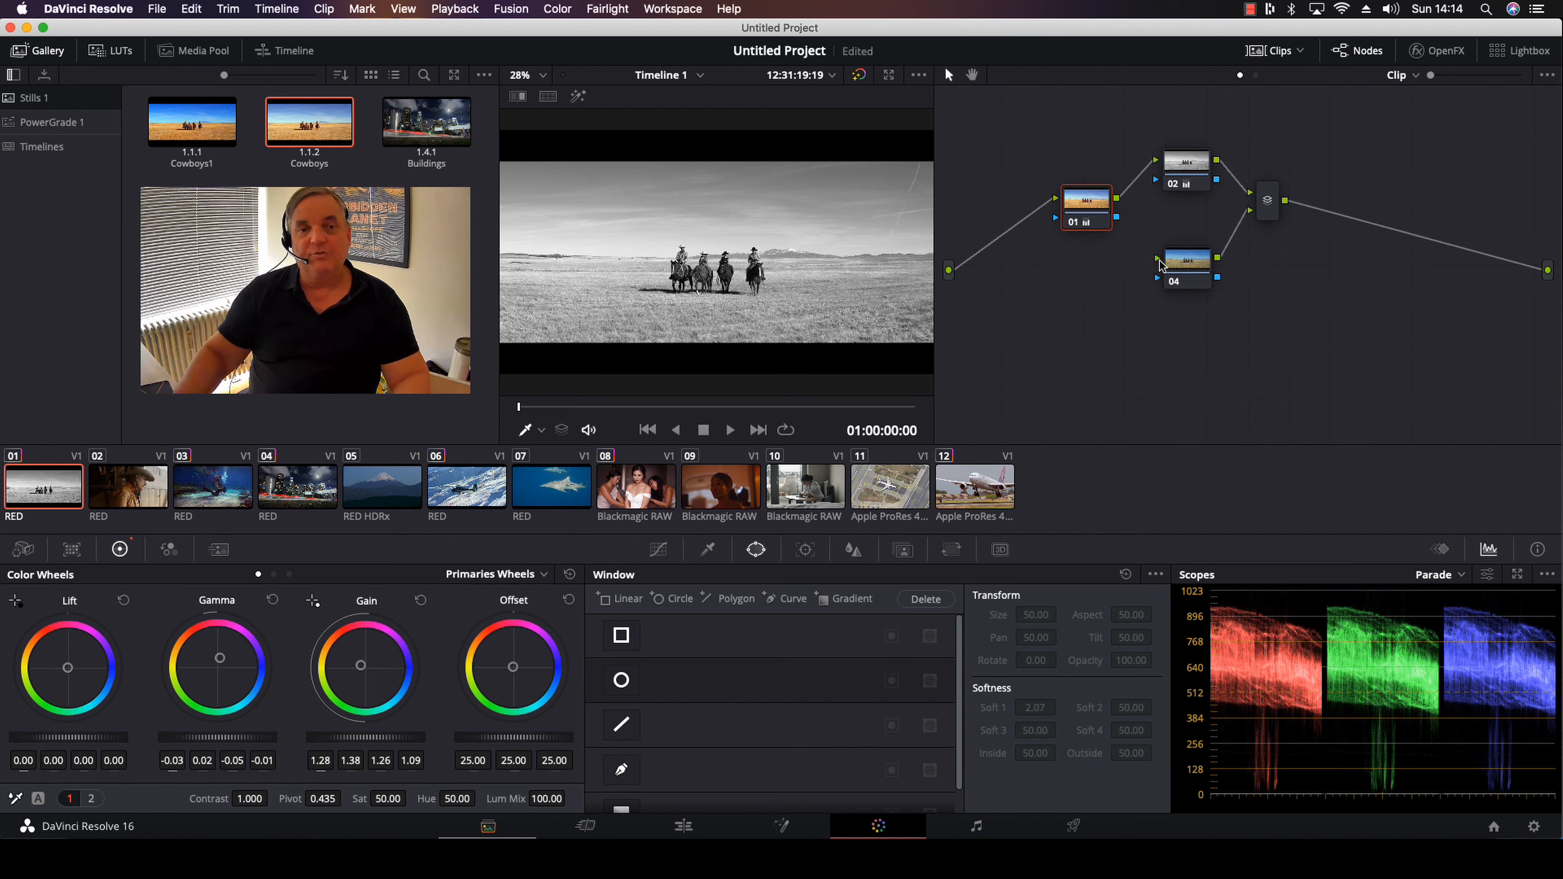
# Connect node 04's RGB input to node 01's output
pyautogui.moveTo(1157, 263); pyautogui.dragTo(1119, 207)
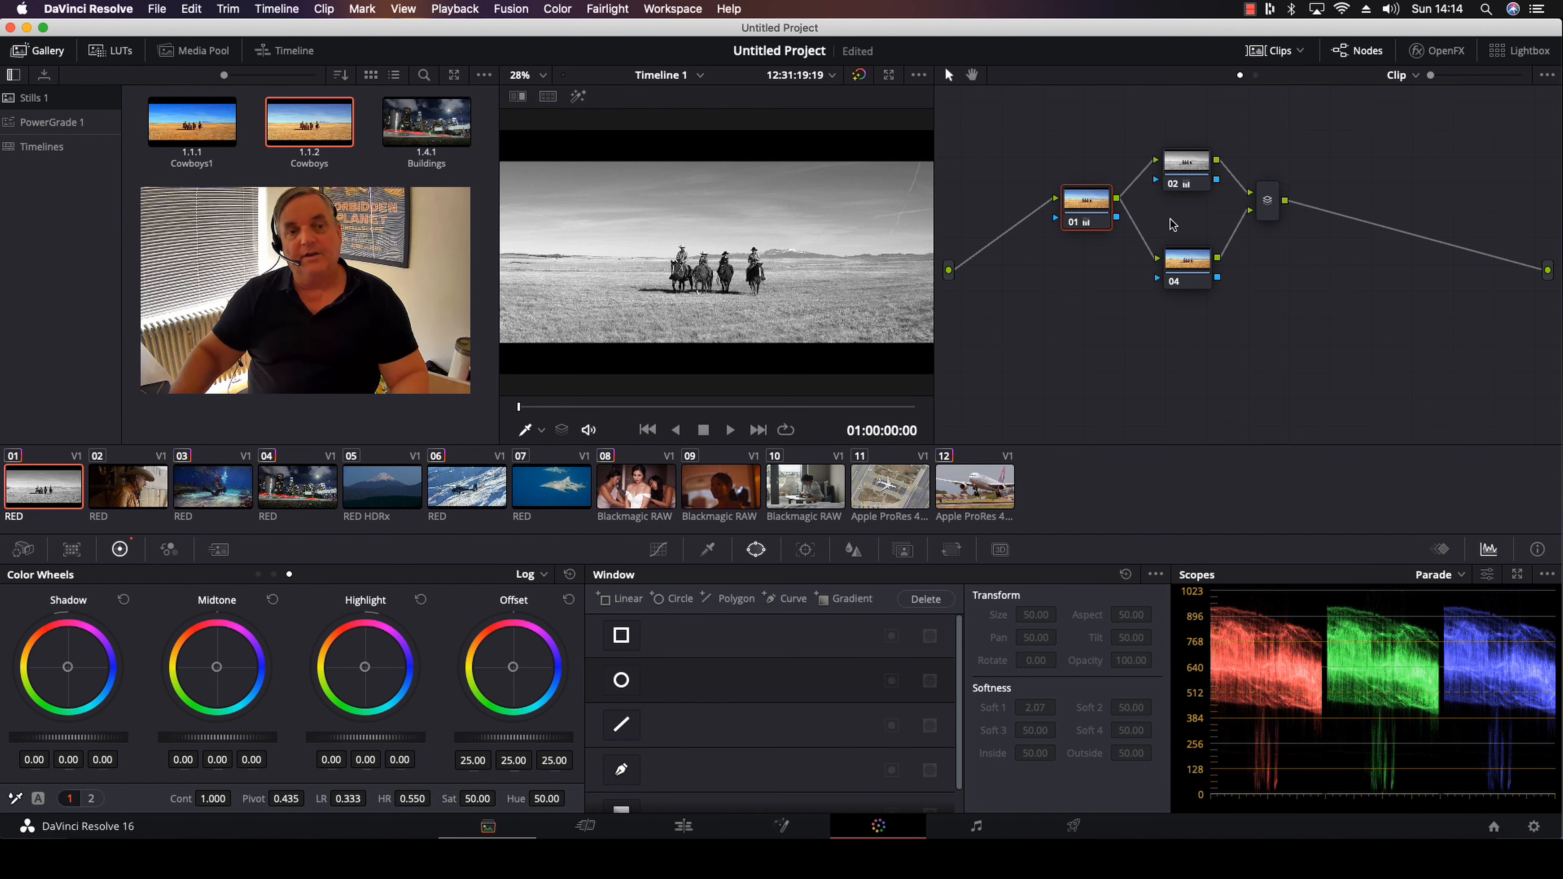
# Sample the blue sky on node 04 with the HSL Qualifier and show the selection in Highlight mode
pyautogui.click(1192, 274)
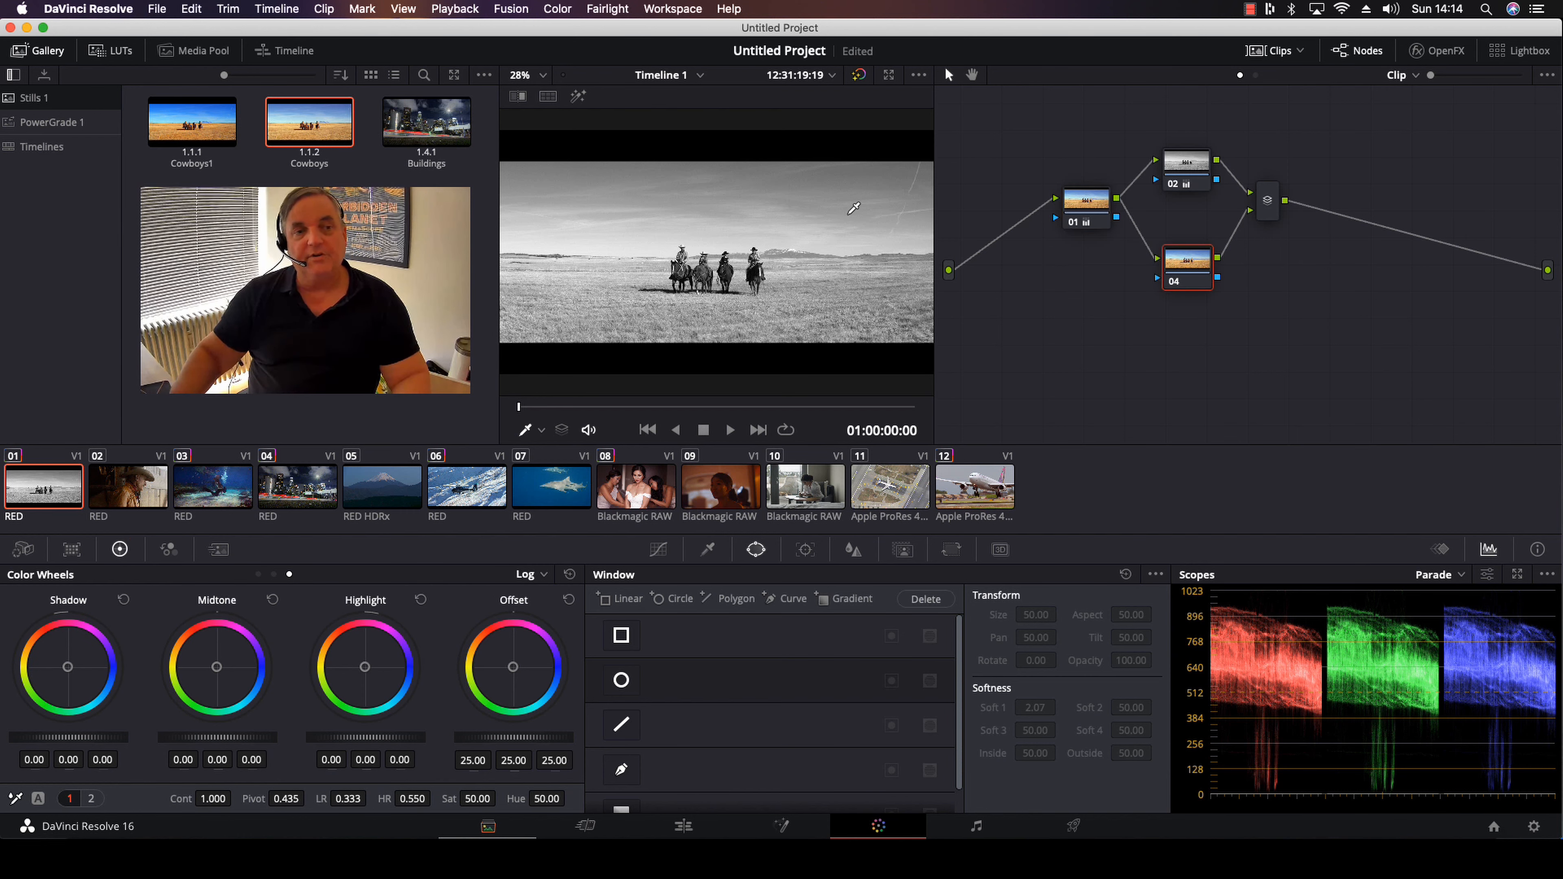
pyautogui.click(708, 550)
pyautogui.click(560, 194)
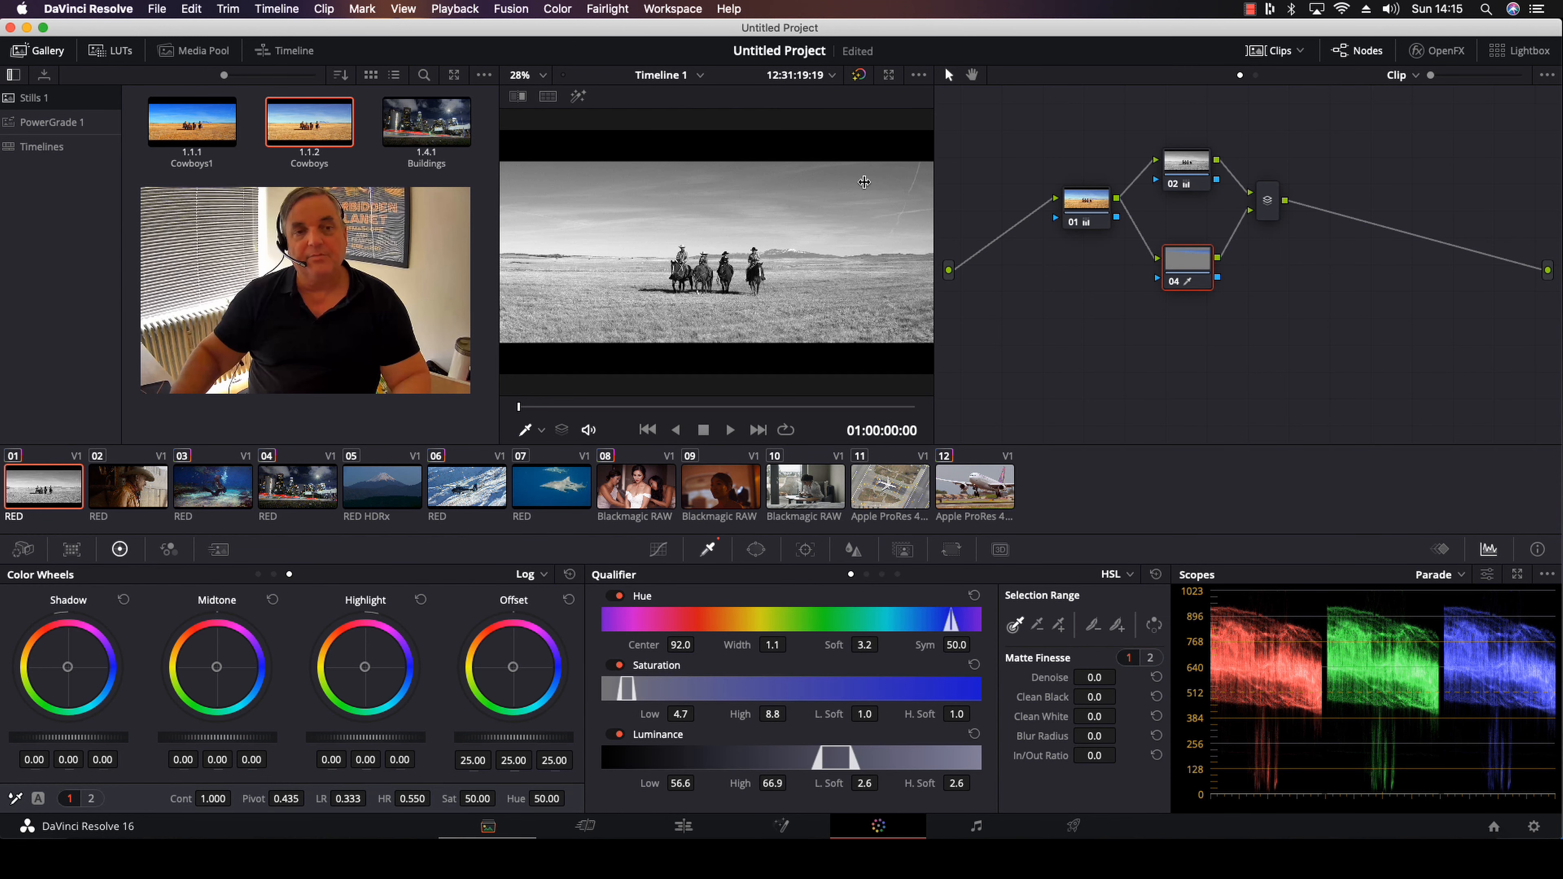
pyautogui.click(578, 96)
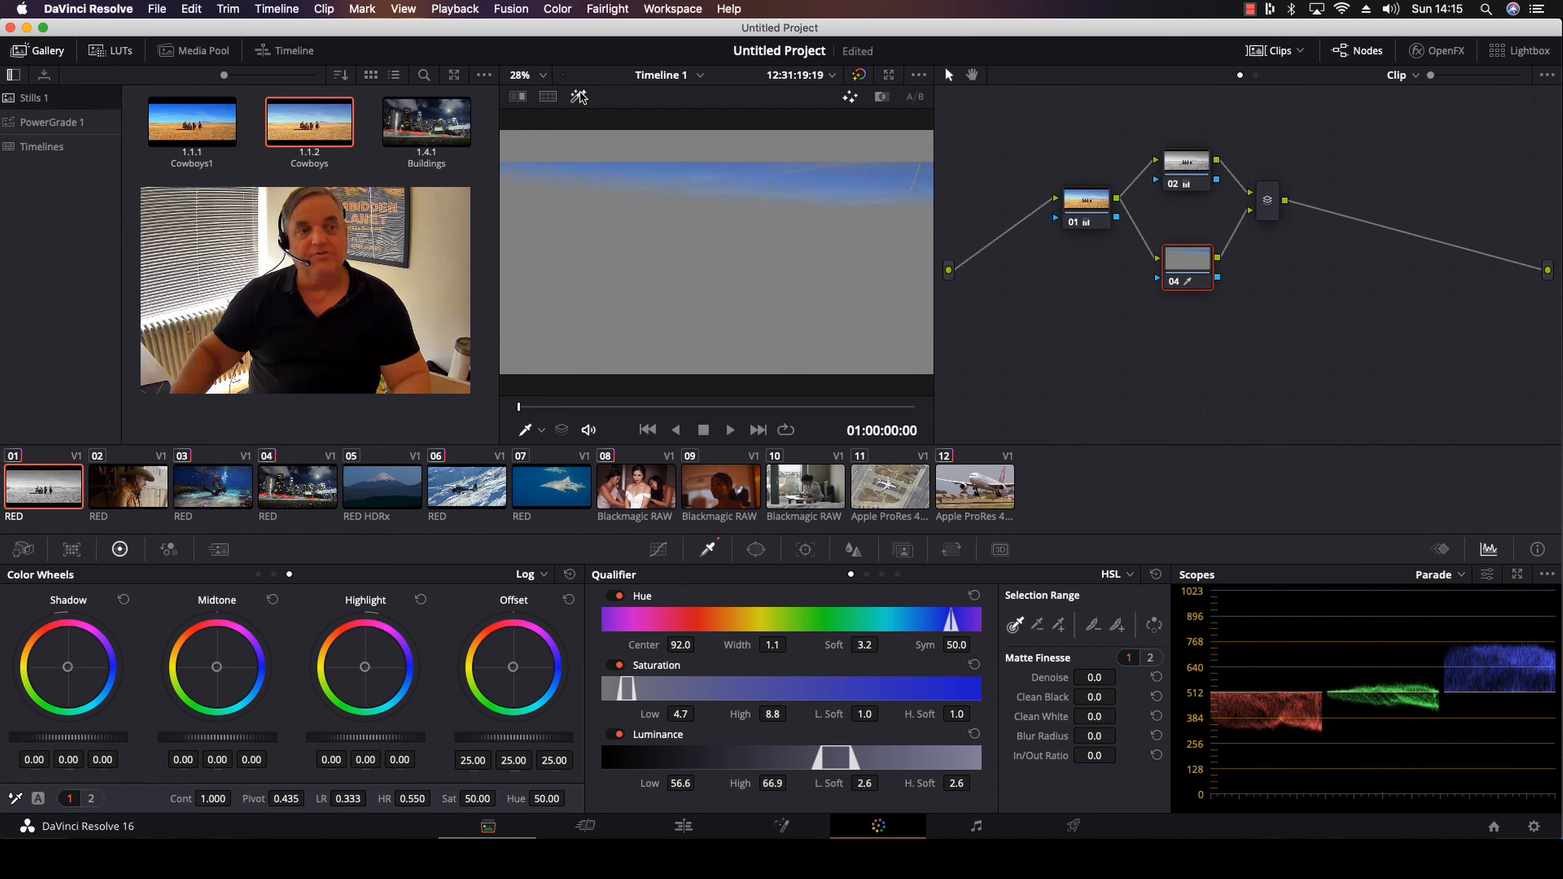
# Refine the sky key to hue width 43.3, saturation low 0.4 and high 18.5, and luminance low 54.2 and high 79.7
pyautogui.moveTo(772, 645); pyautogui.dragTo(798, 644)
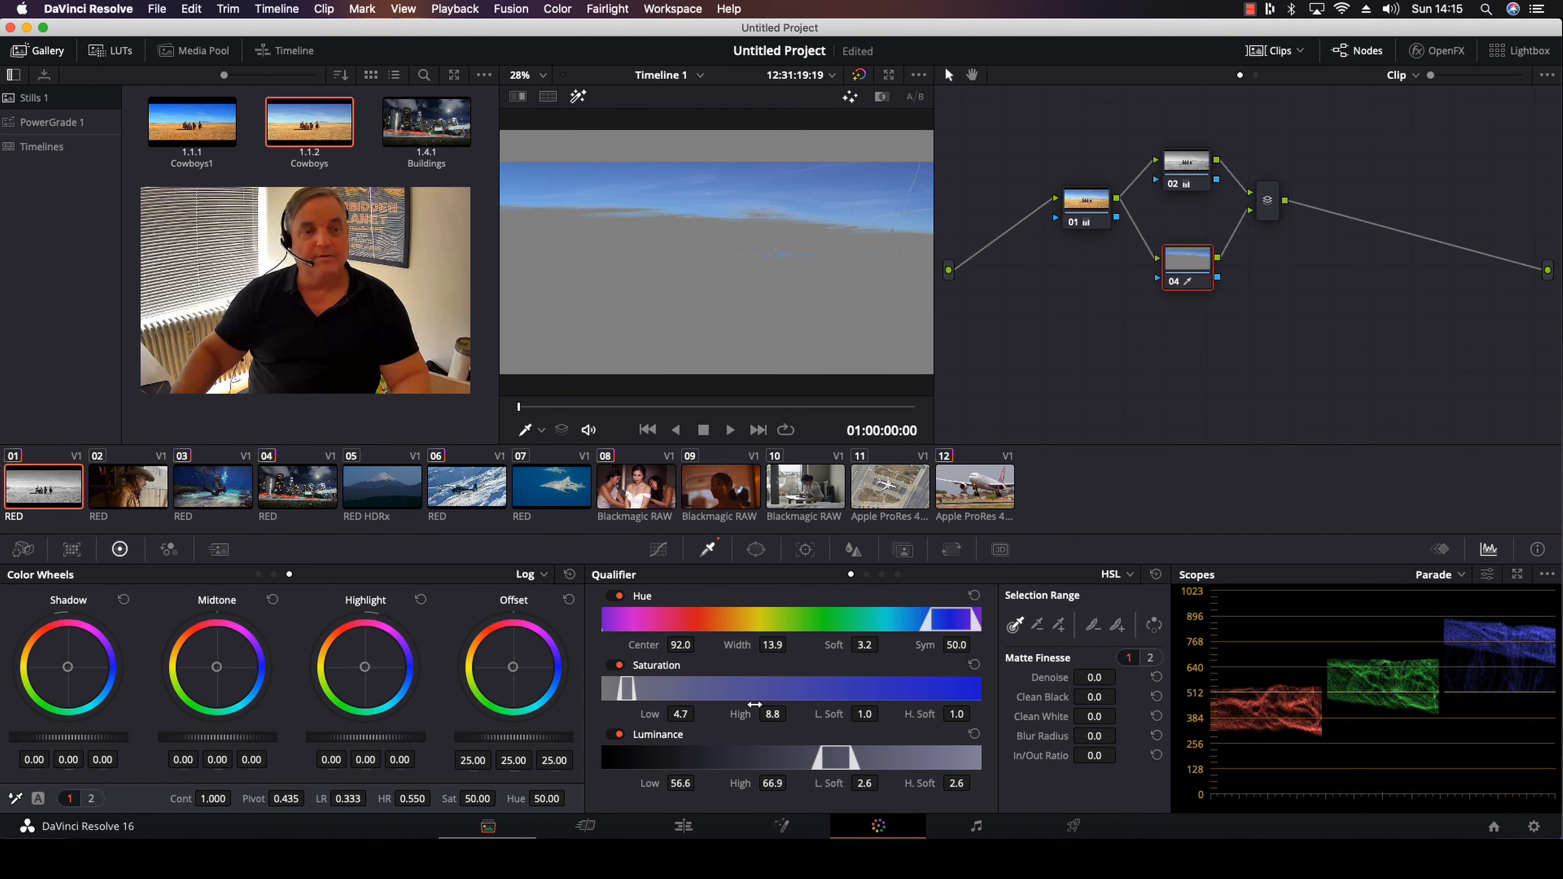
pyautogui.moveTo(773, 714); pyautogui.dragTo(789, 714)
pyautogui.moveTo(679, 716); pyautogui.dragTo(668, 716)
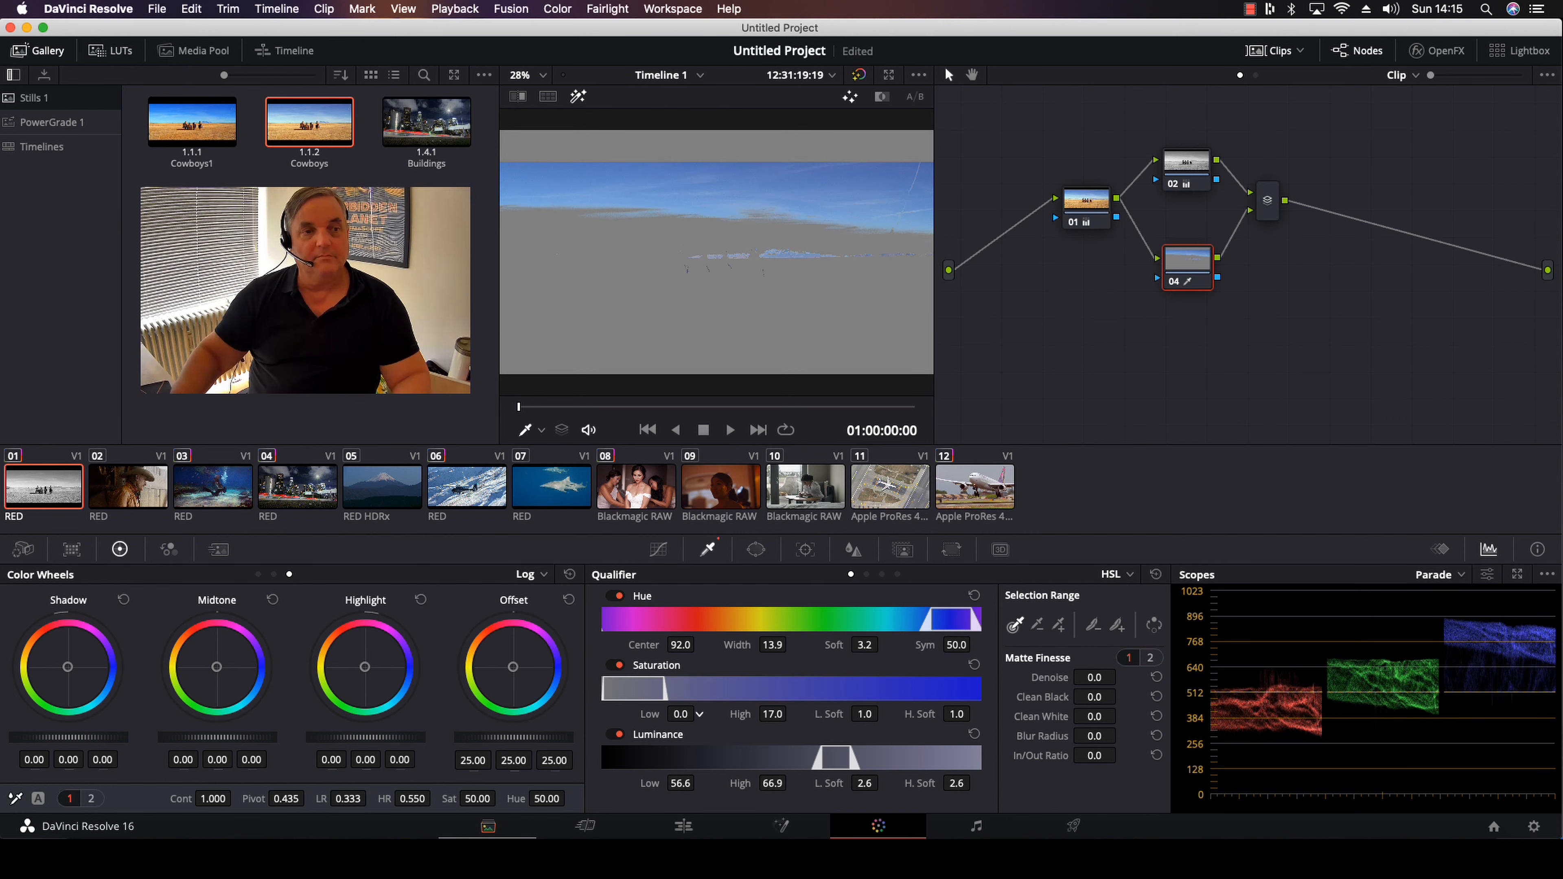
pyautogui.moveTo(774, 716)
pyautogui.mouseDown()
pyautogui.moveTo(791, 713)
pyautogui.moveTo(772, 715)
pyautogui.mouseUp()
pyautogui.moveTo(776, 644)
pyautogui.mouseDown()
pyautogui.moveTo(792, 645)
pyautogui.moveTo(772, 645)
pyautogui.mouseUp()
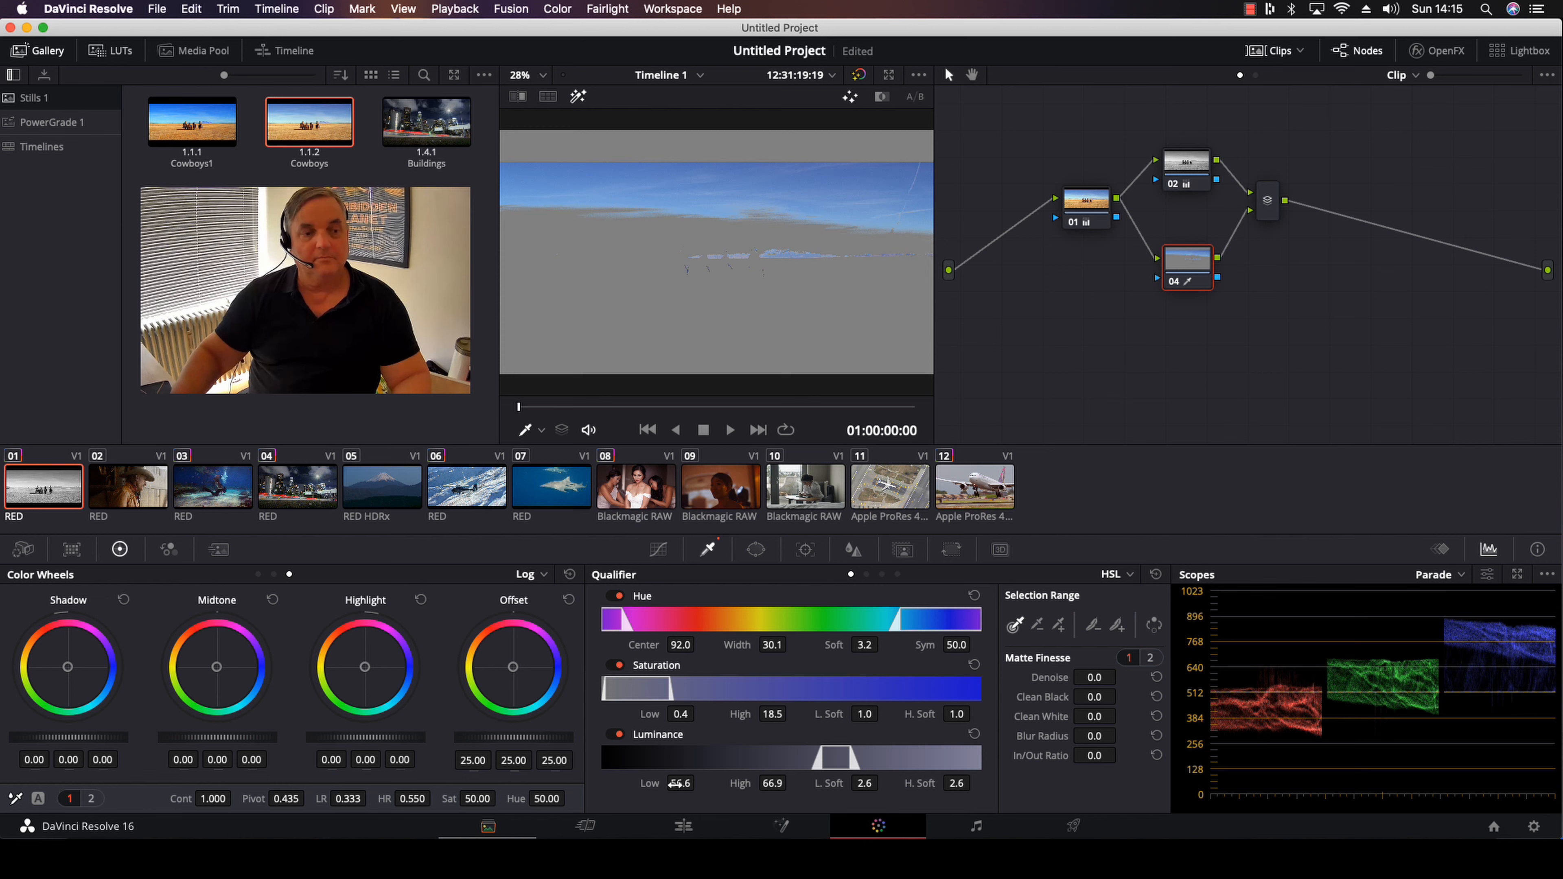
pyautogui.moveTo(682, 784); pyautogui.dragTo(675, 784)
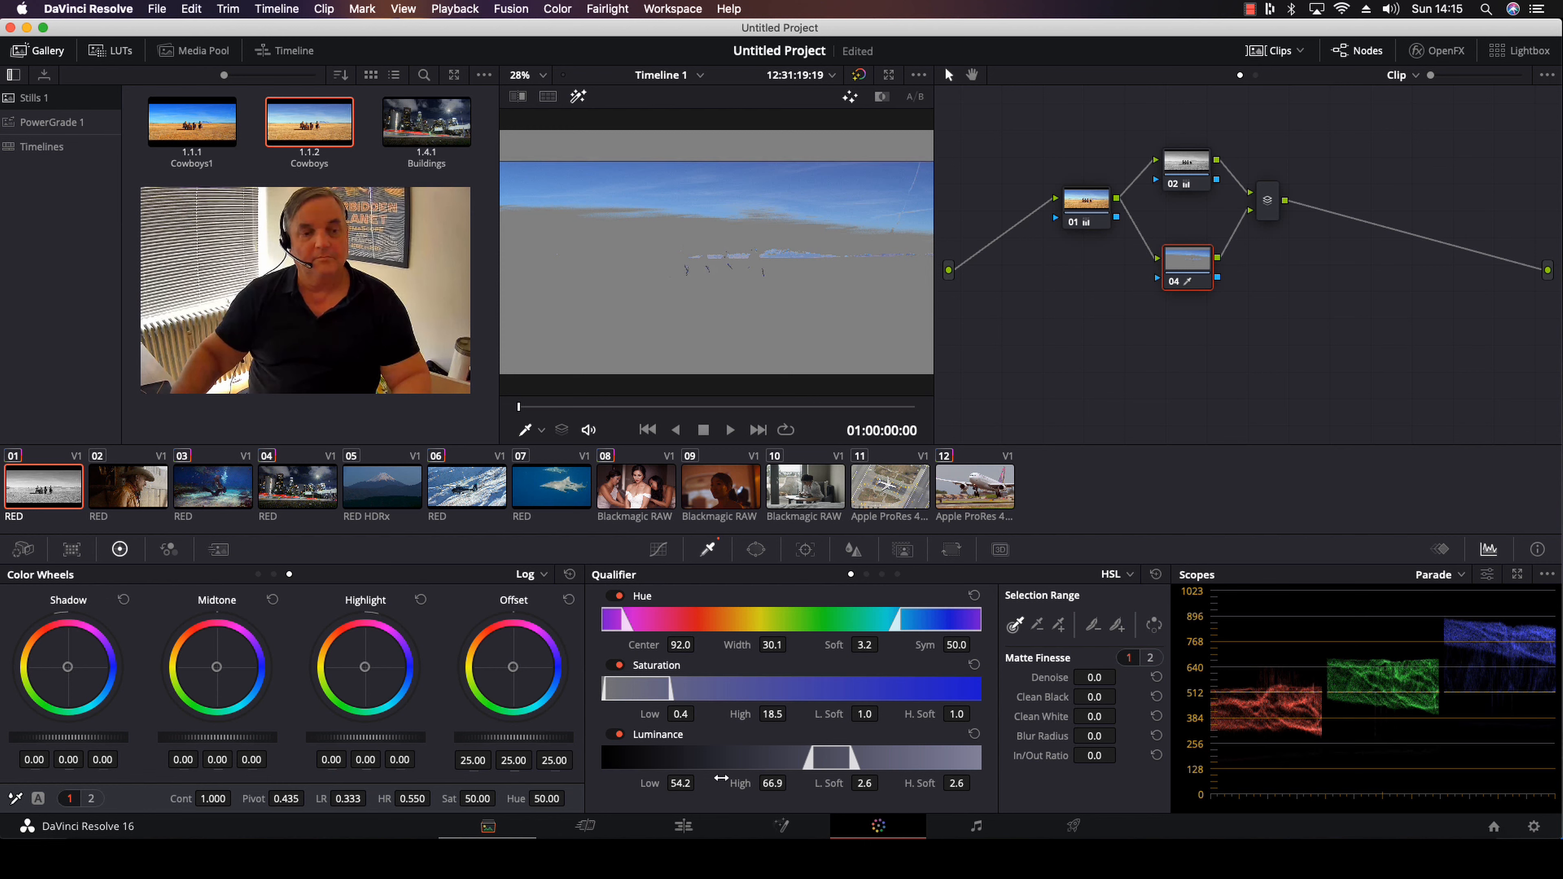
pyautogui.moveTo(772, 783); pyautogui.dragTo(773, 784)
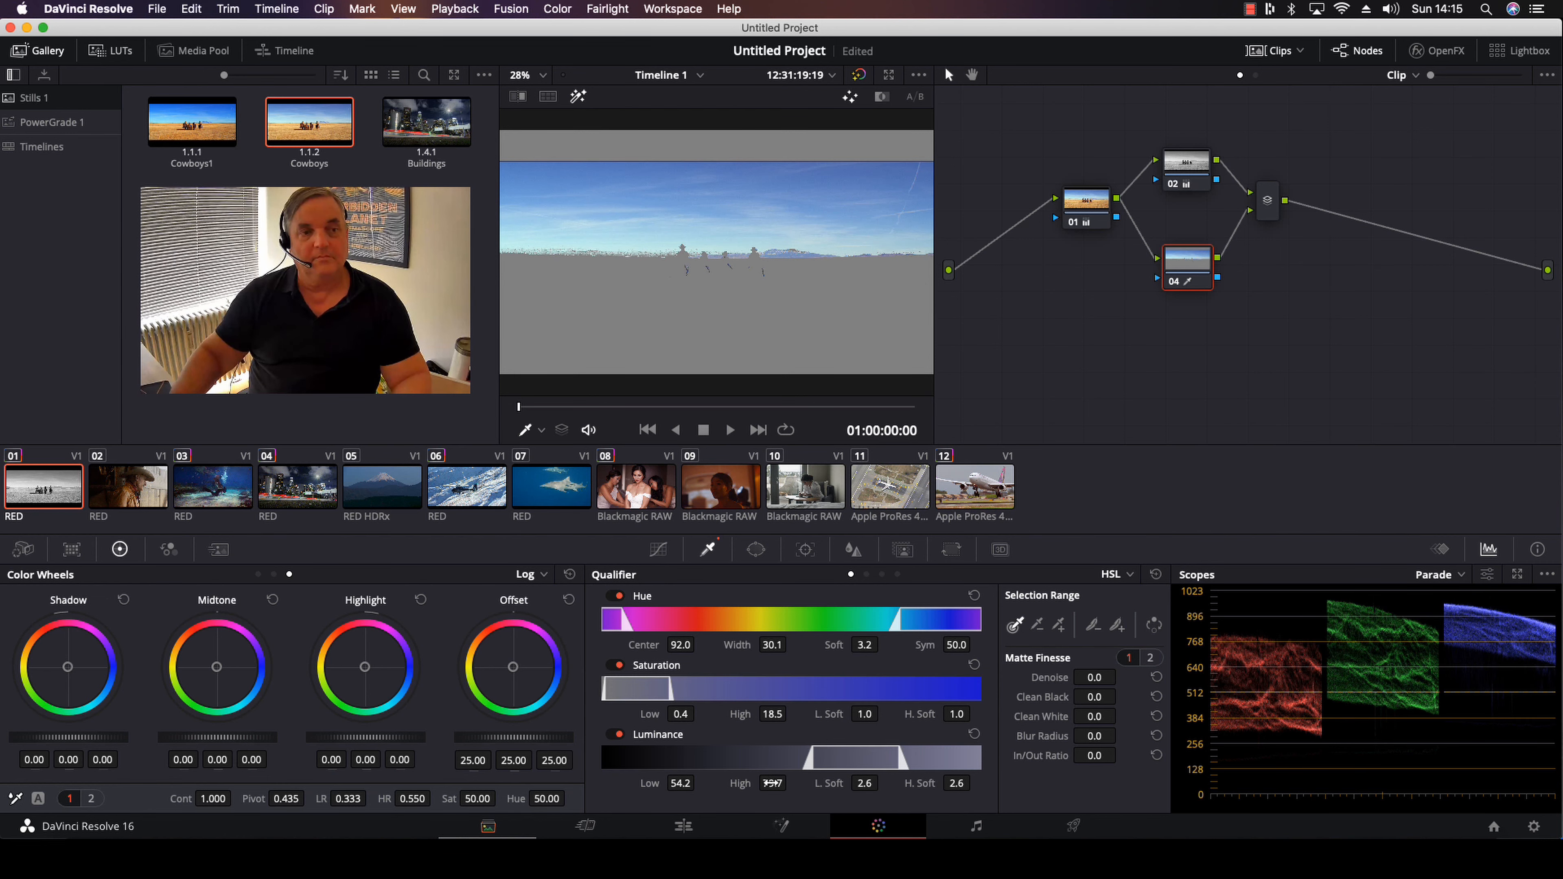
pyautogui.moveTo(777, 645); pyautogui.dragTo(821, 644)
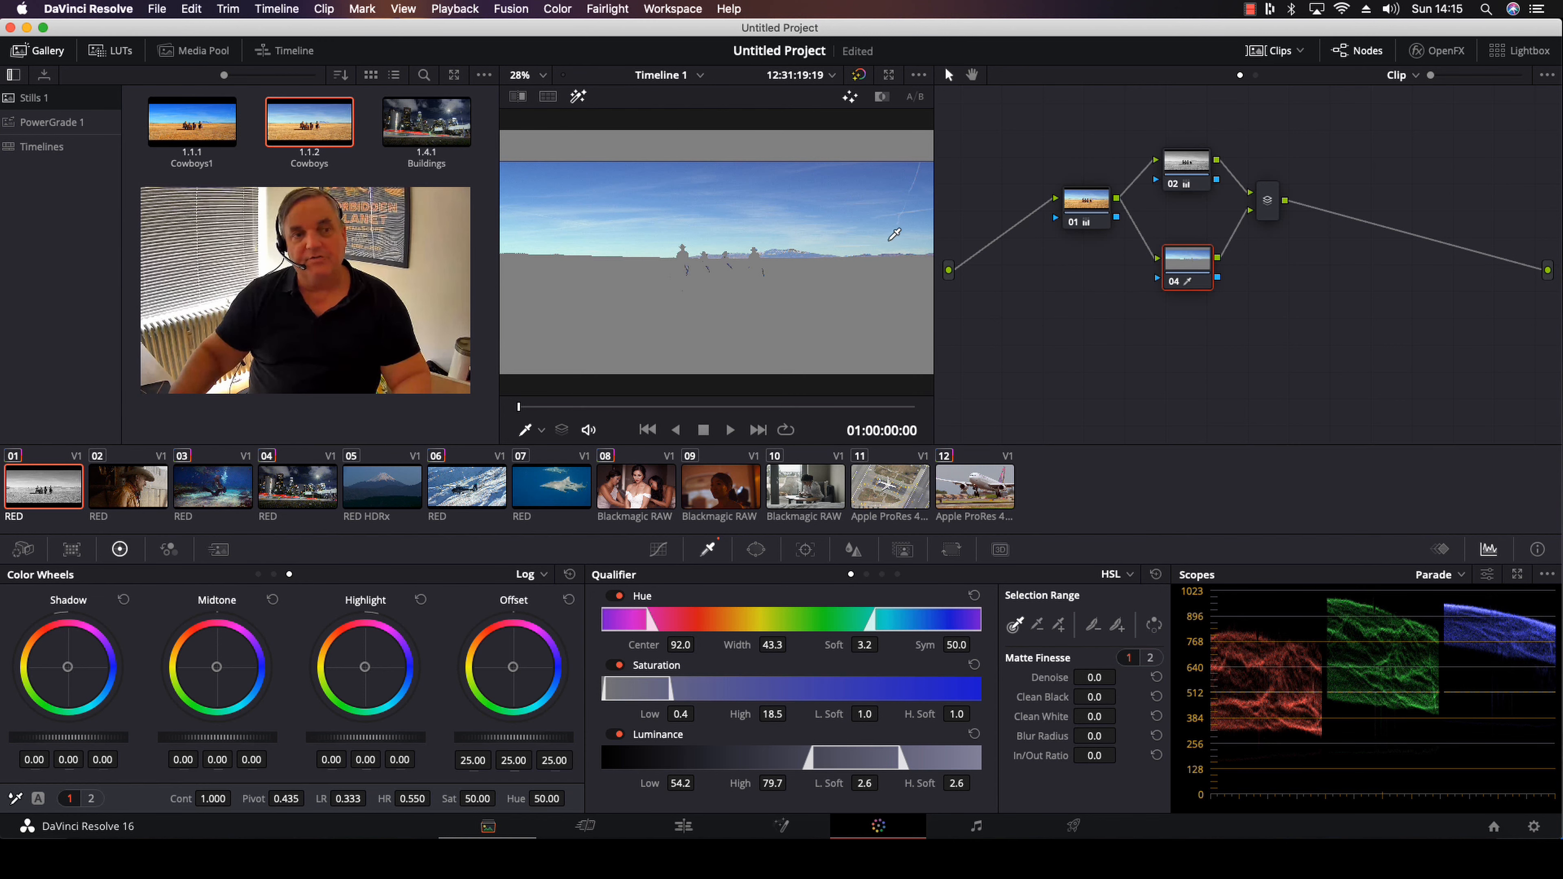
# Turn off the highlight view and set node 04's saturation to 99.90
pyautogui.click(581, 98)
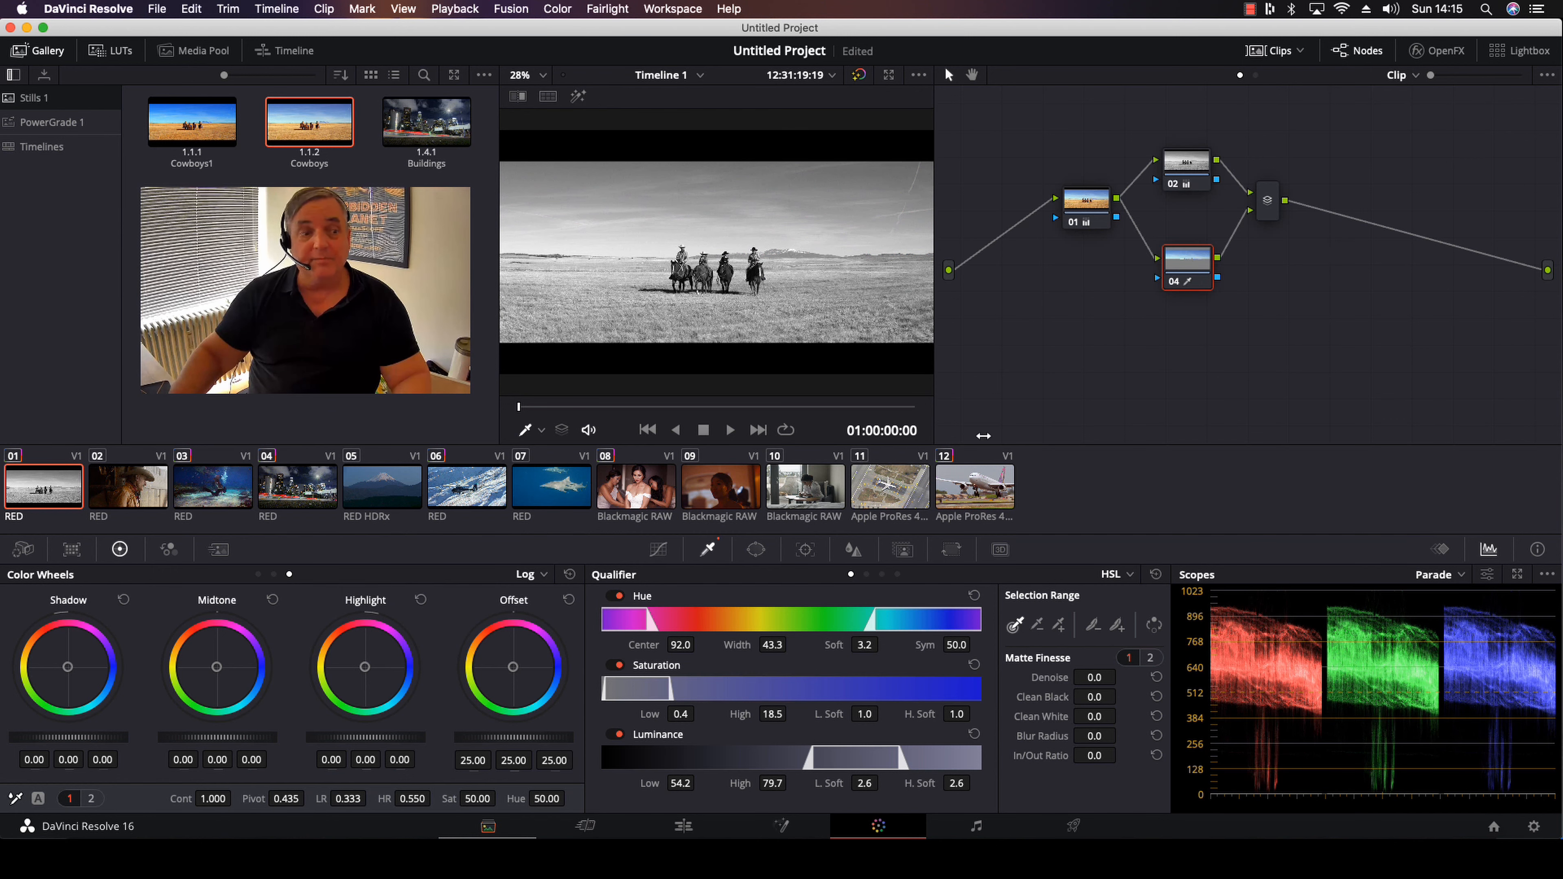
pyautogui.moveTo(464, 799); pyautogui.dragTo(499, 799)
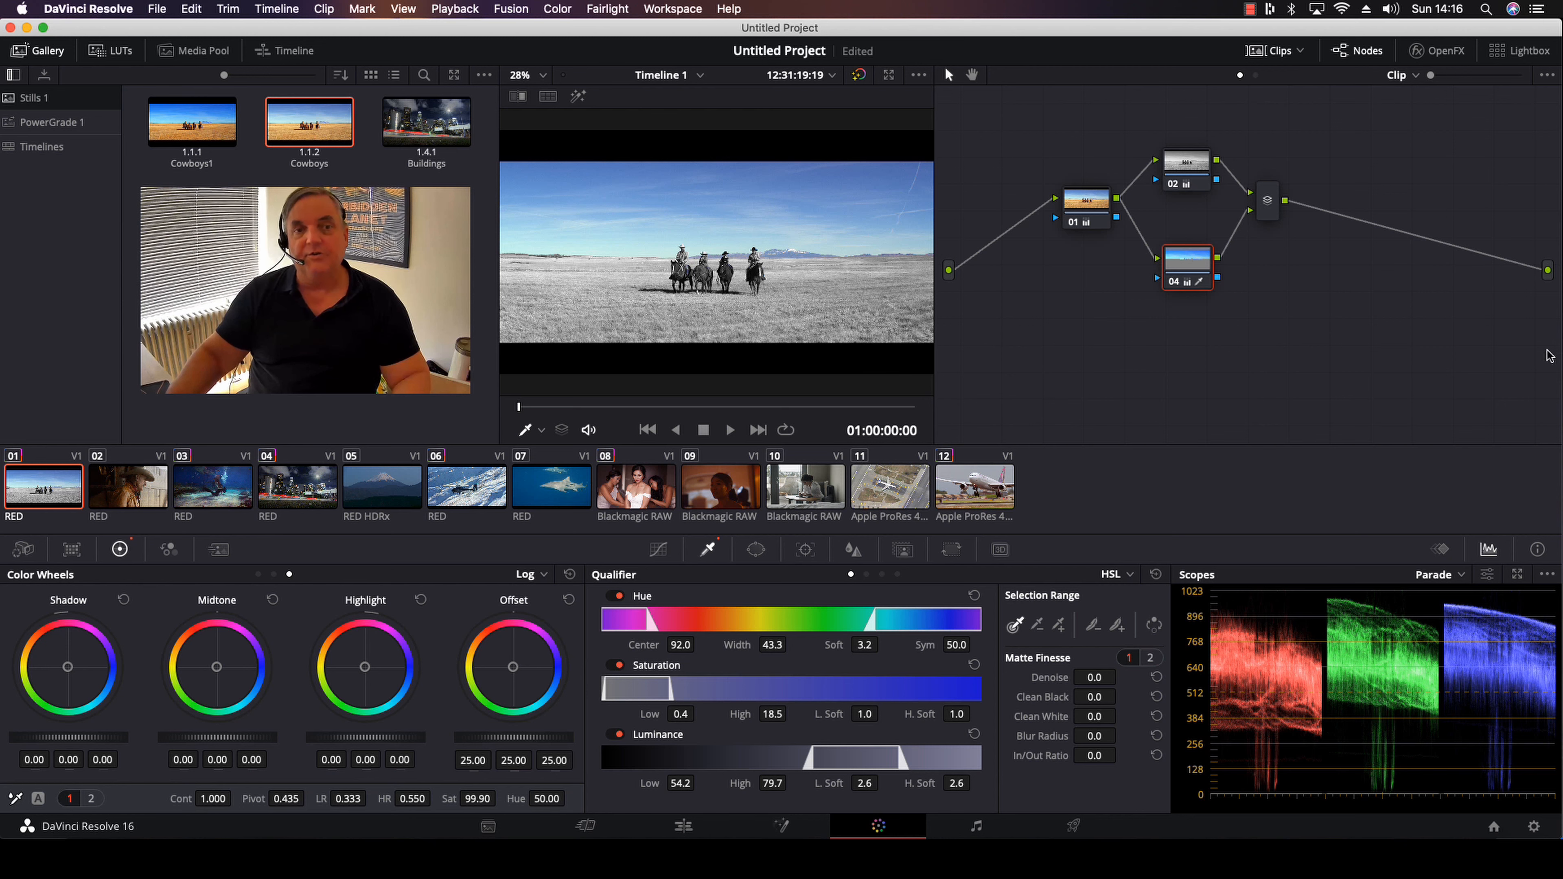
pyautogui.rightClick(1314, 273)
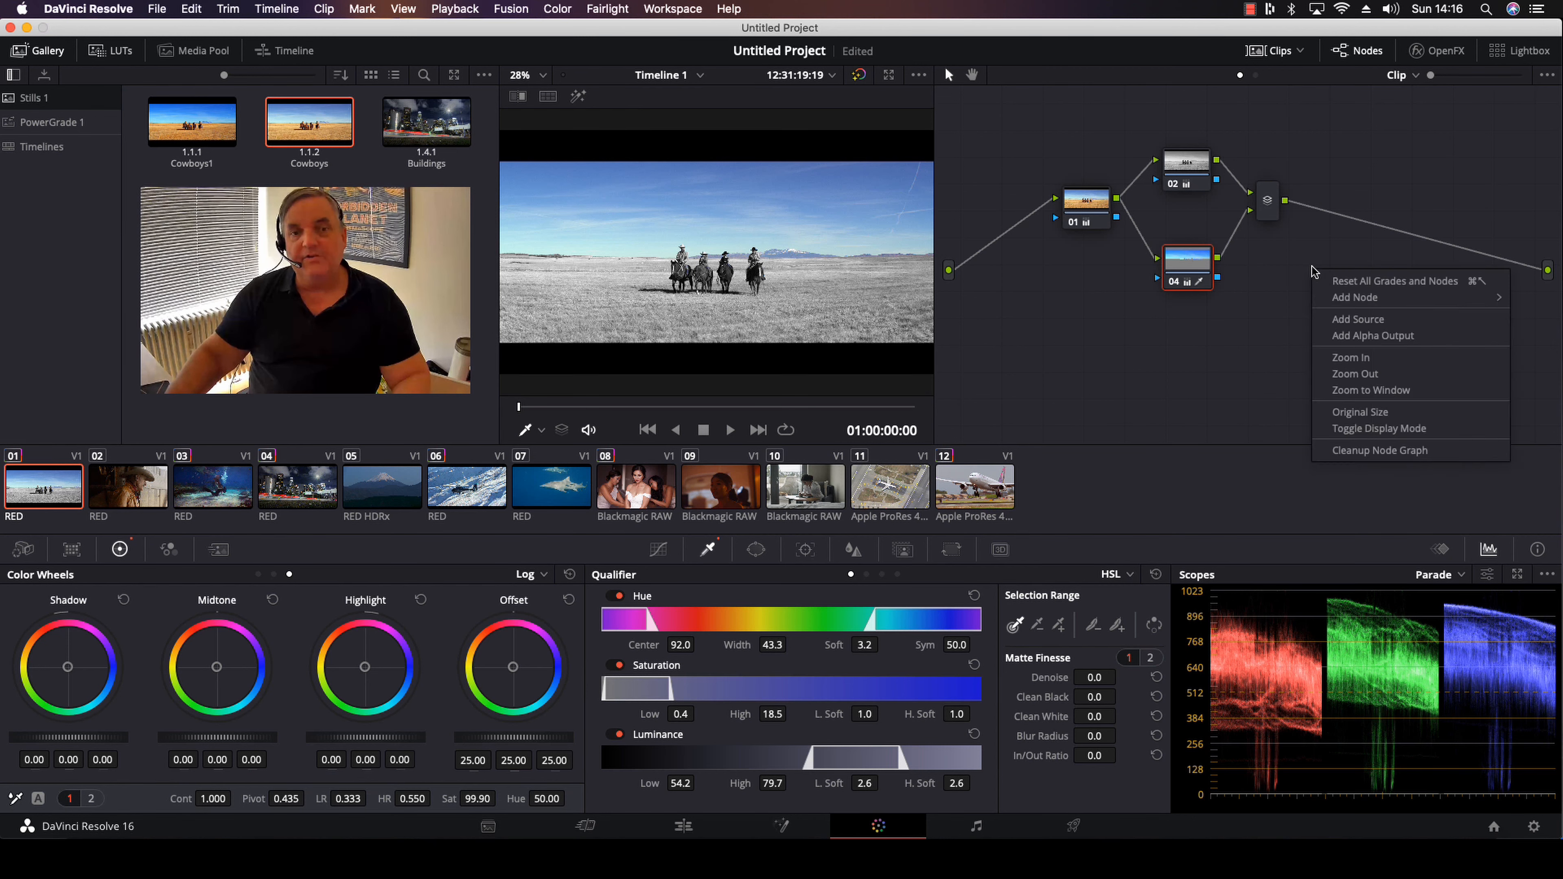
pyautogui.moveTo(1325, 302)
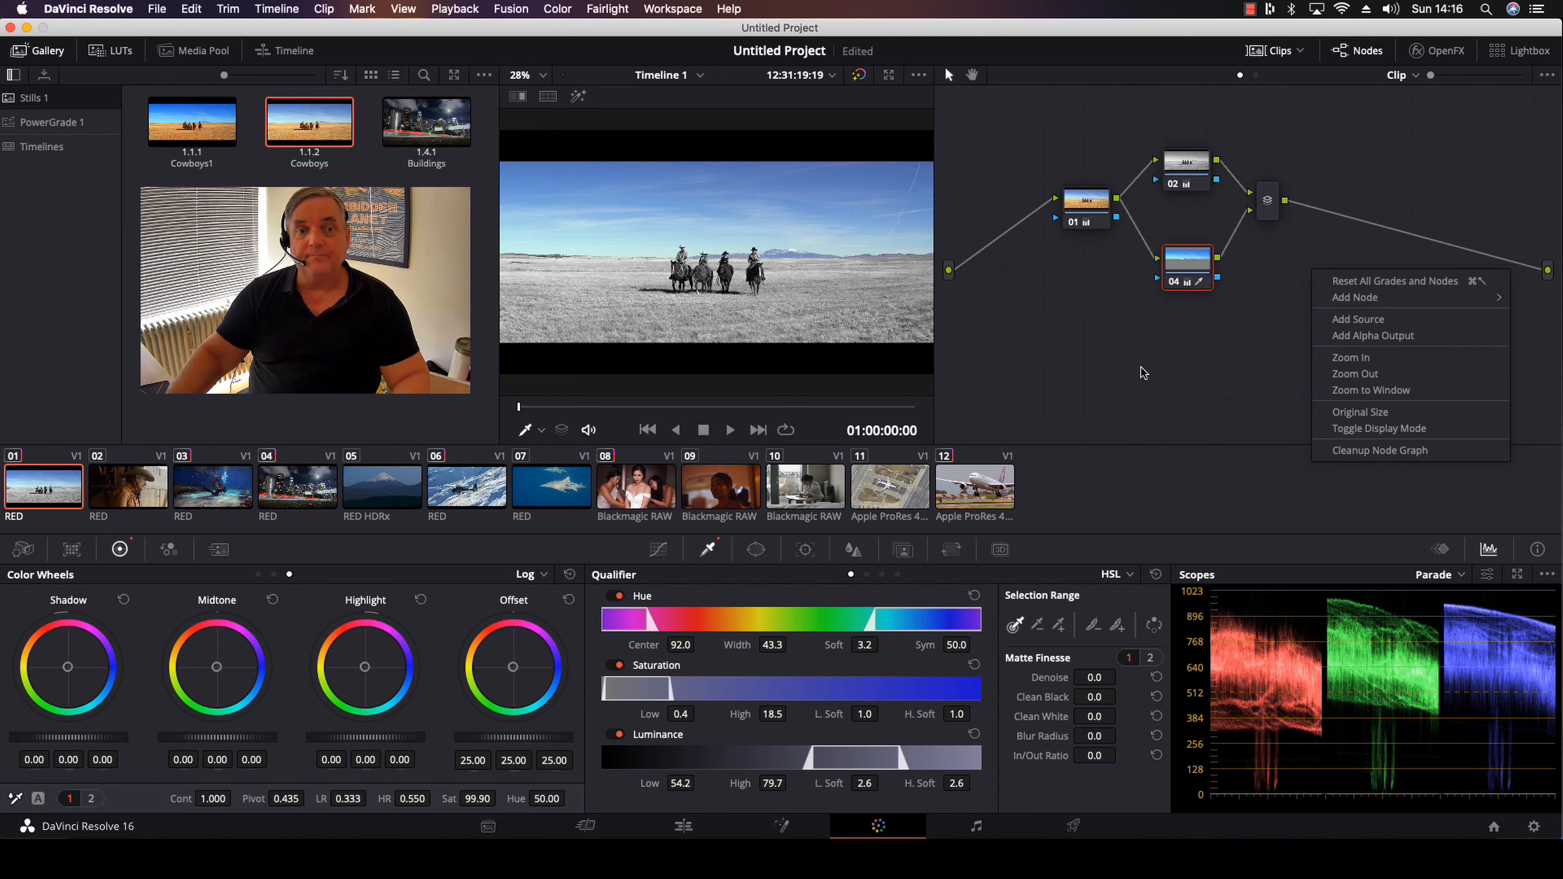
pyautogui.click(1271, 247)
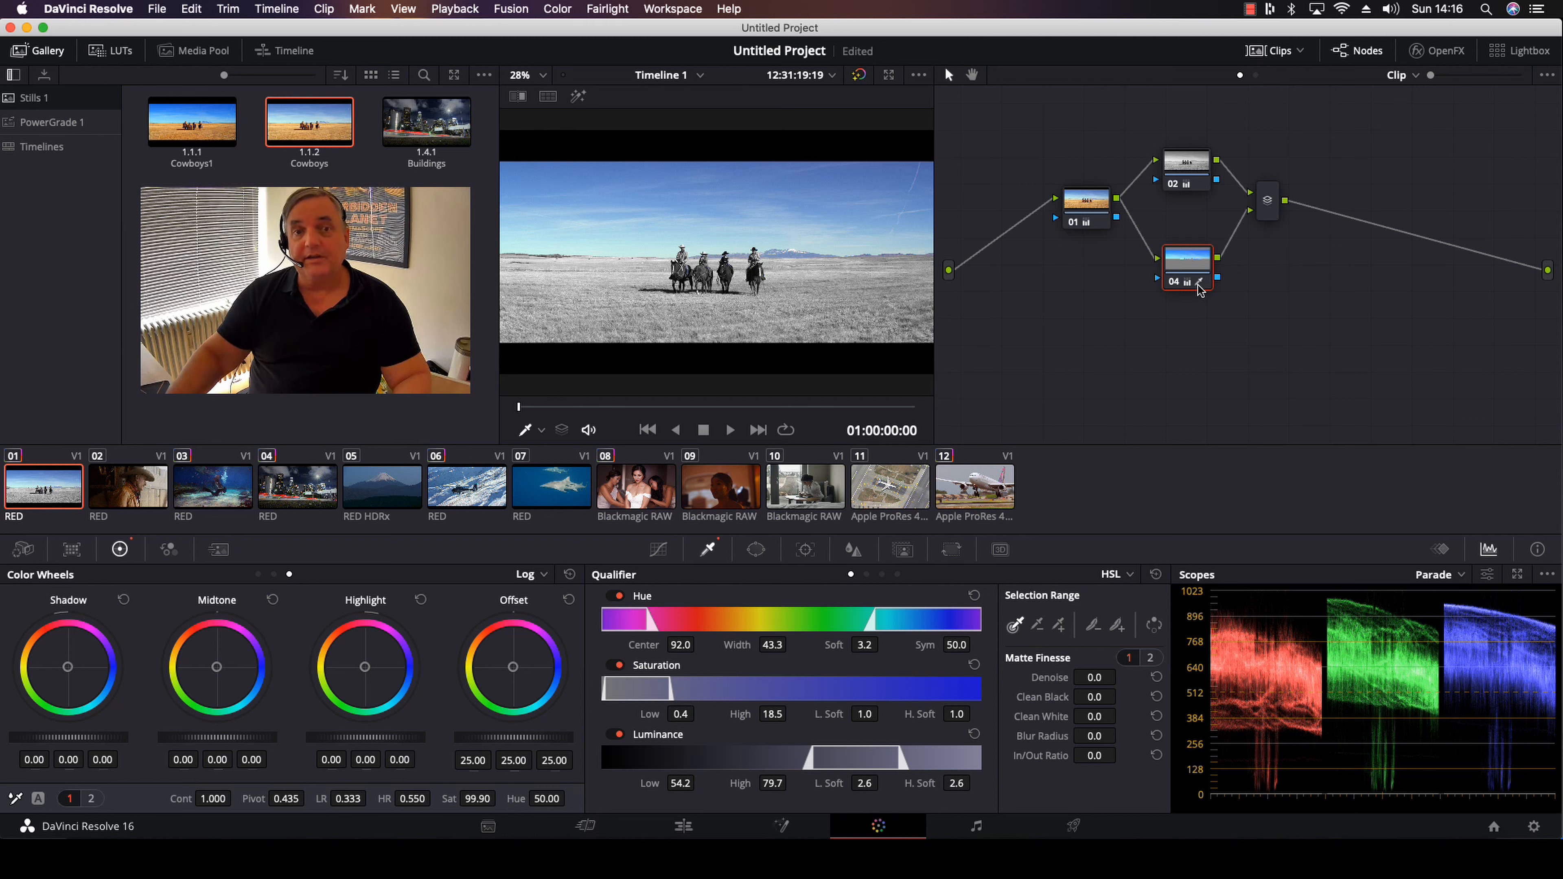
# Delete the link between the layer mixer and the final output, and reconnect them
pyautogui.moveTo(1201, 289)
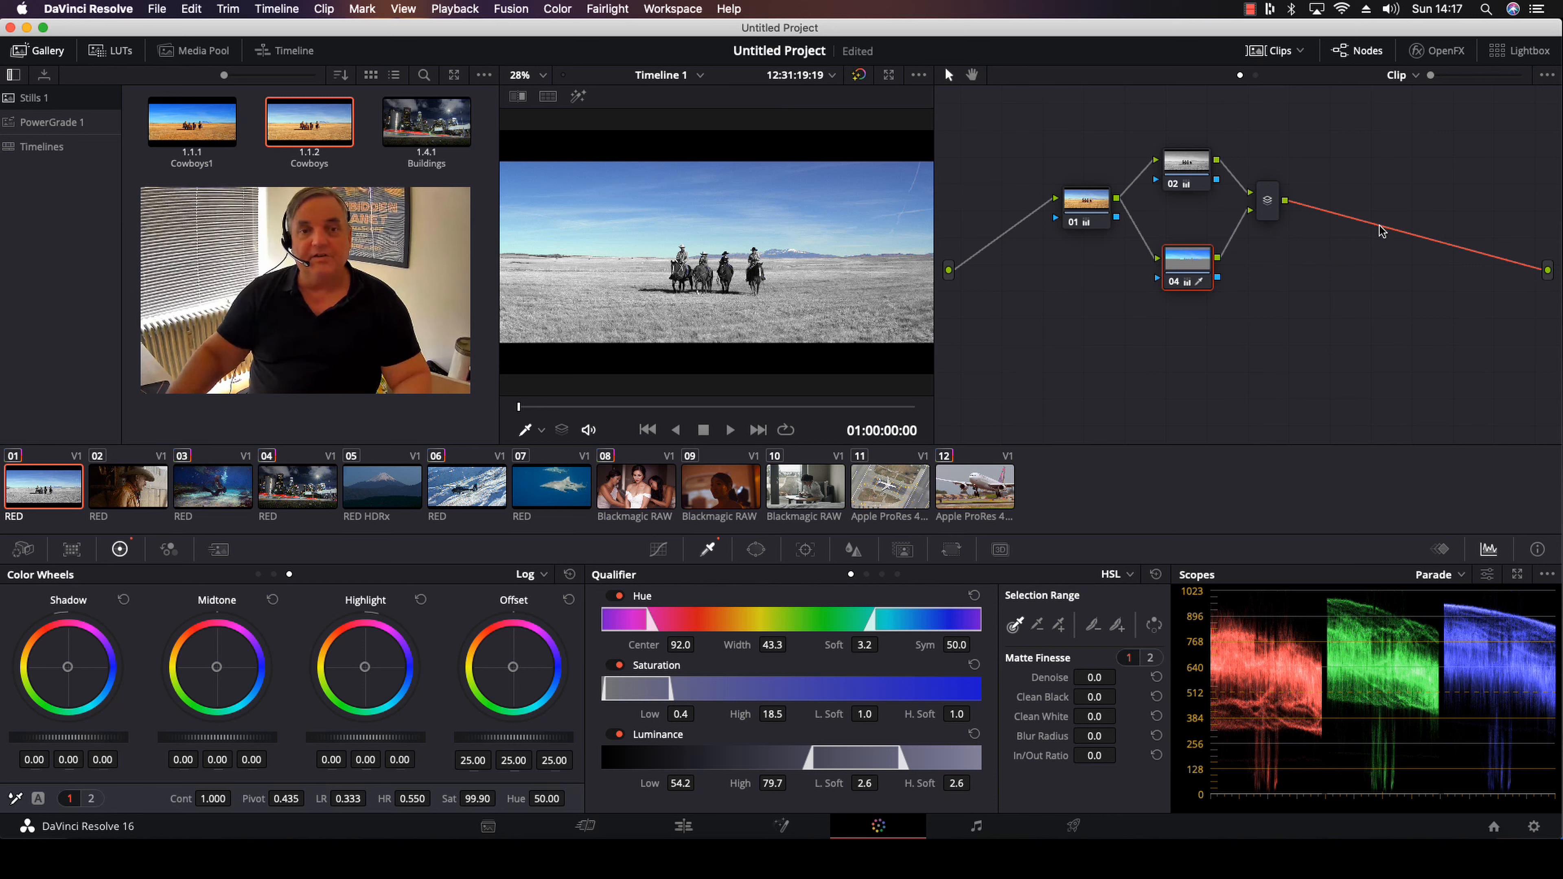
pyautogui.press('Delete')
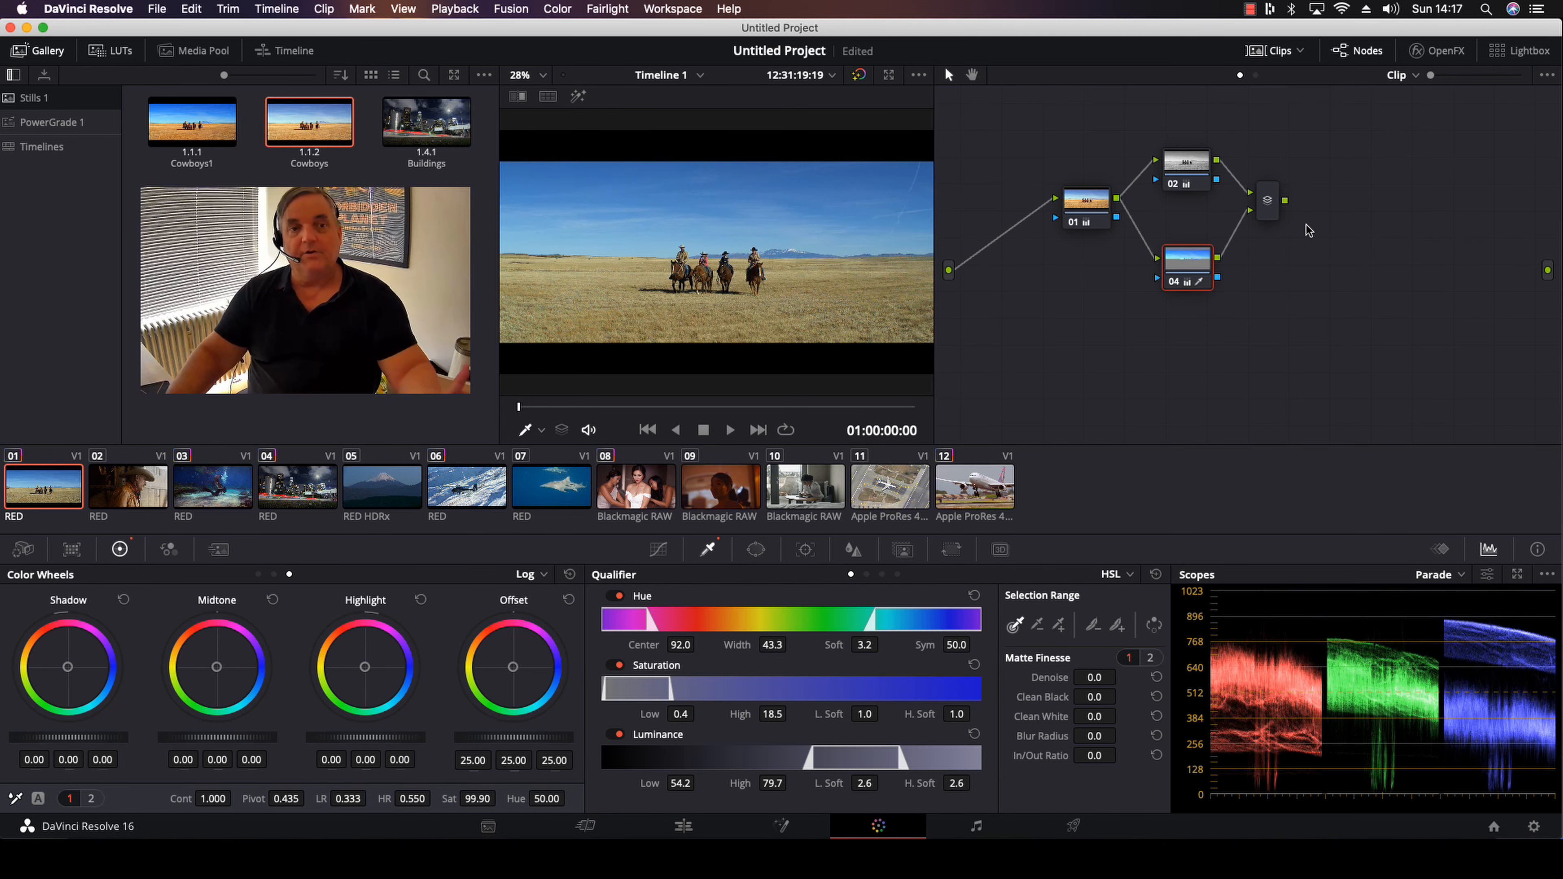
pyautogui.moveTo(1285, 200); pyautogui.dragTo(1548, 273)
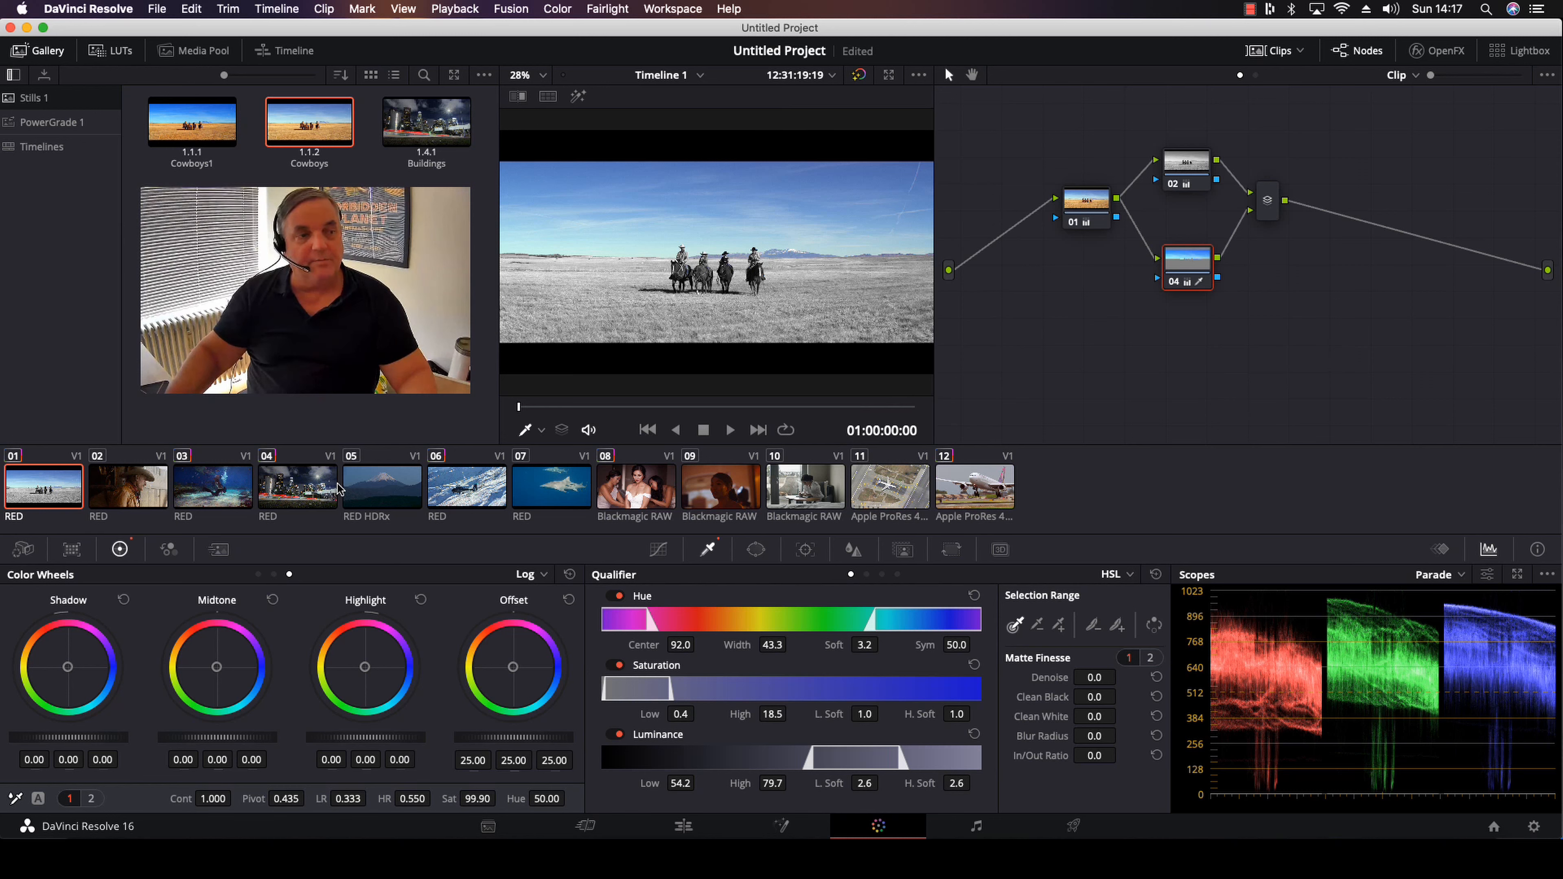
# Open the night city clip 04 and compare the picture with and without its colour grades
pyautogui.click(311, 491)
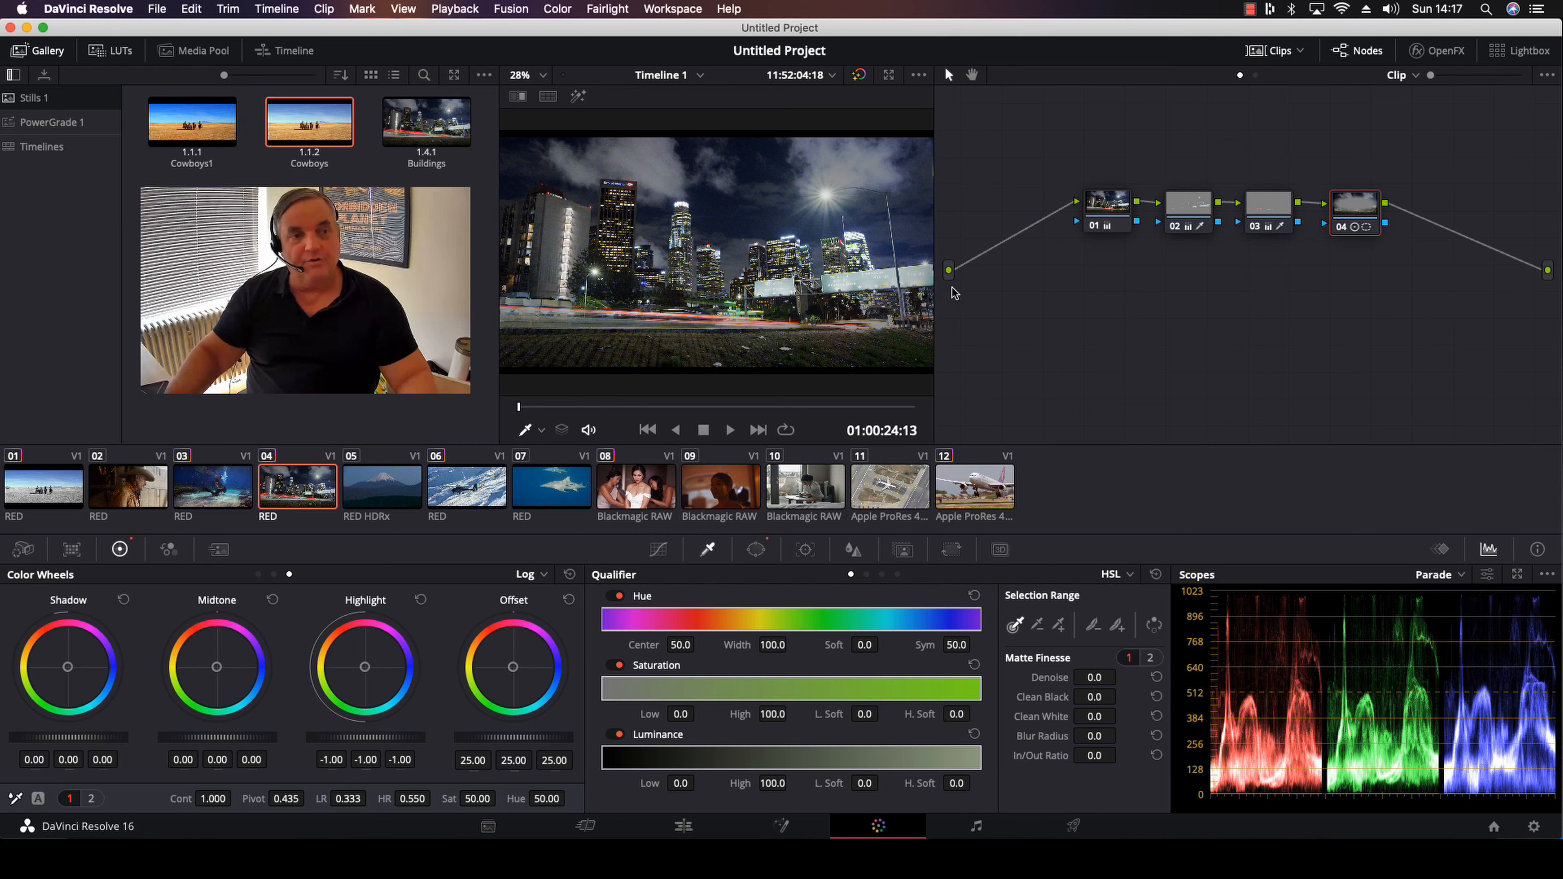
pyautogui.click(859, 74)
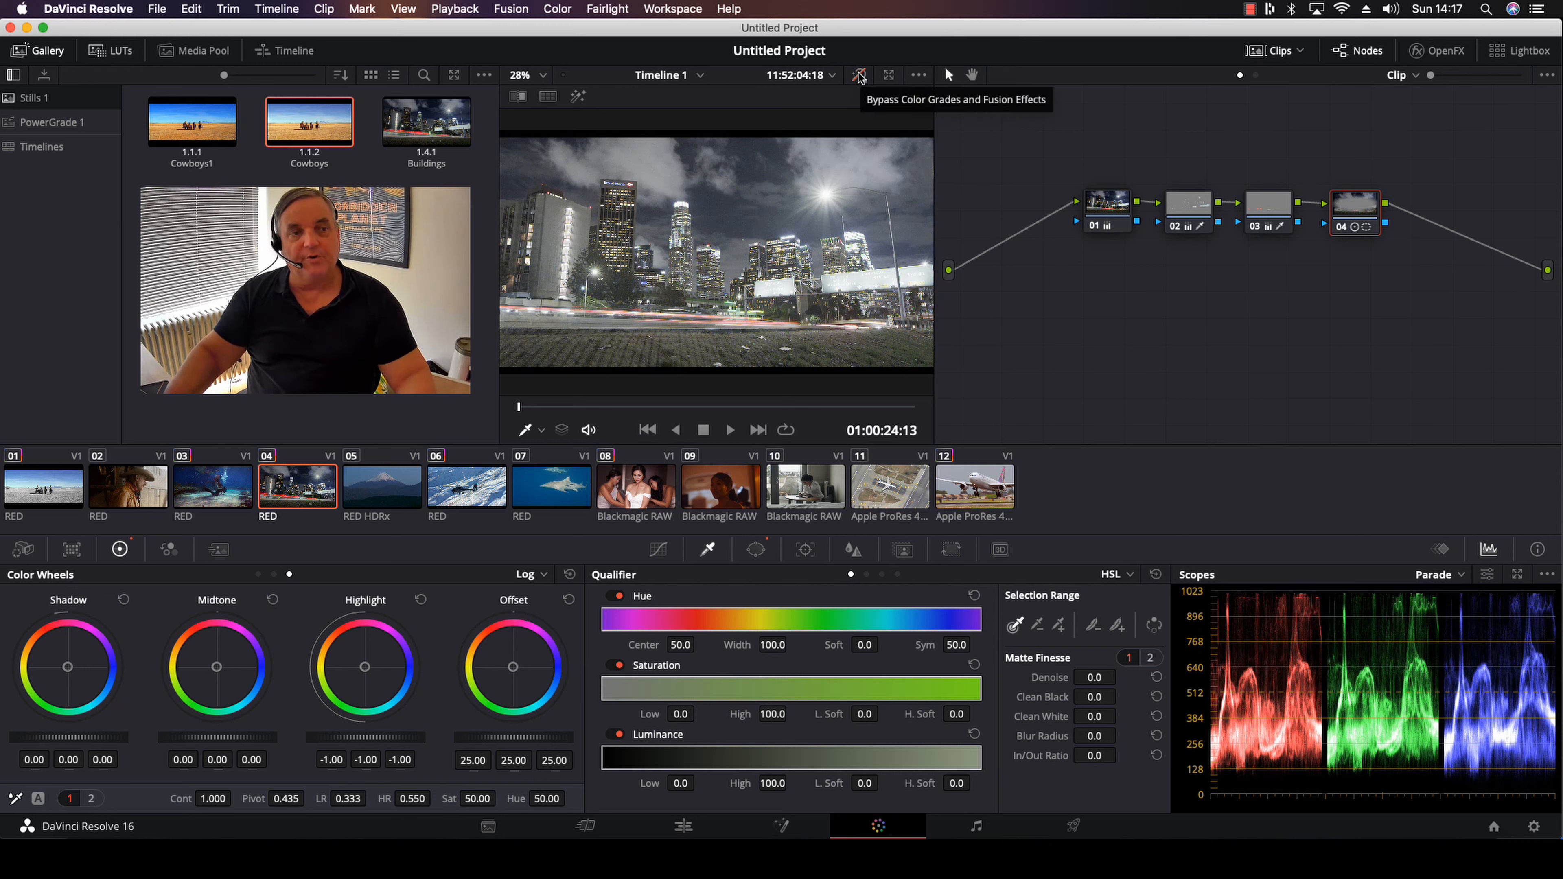
pyautogui.click(859, 74)
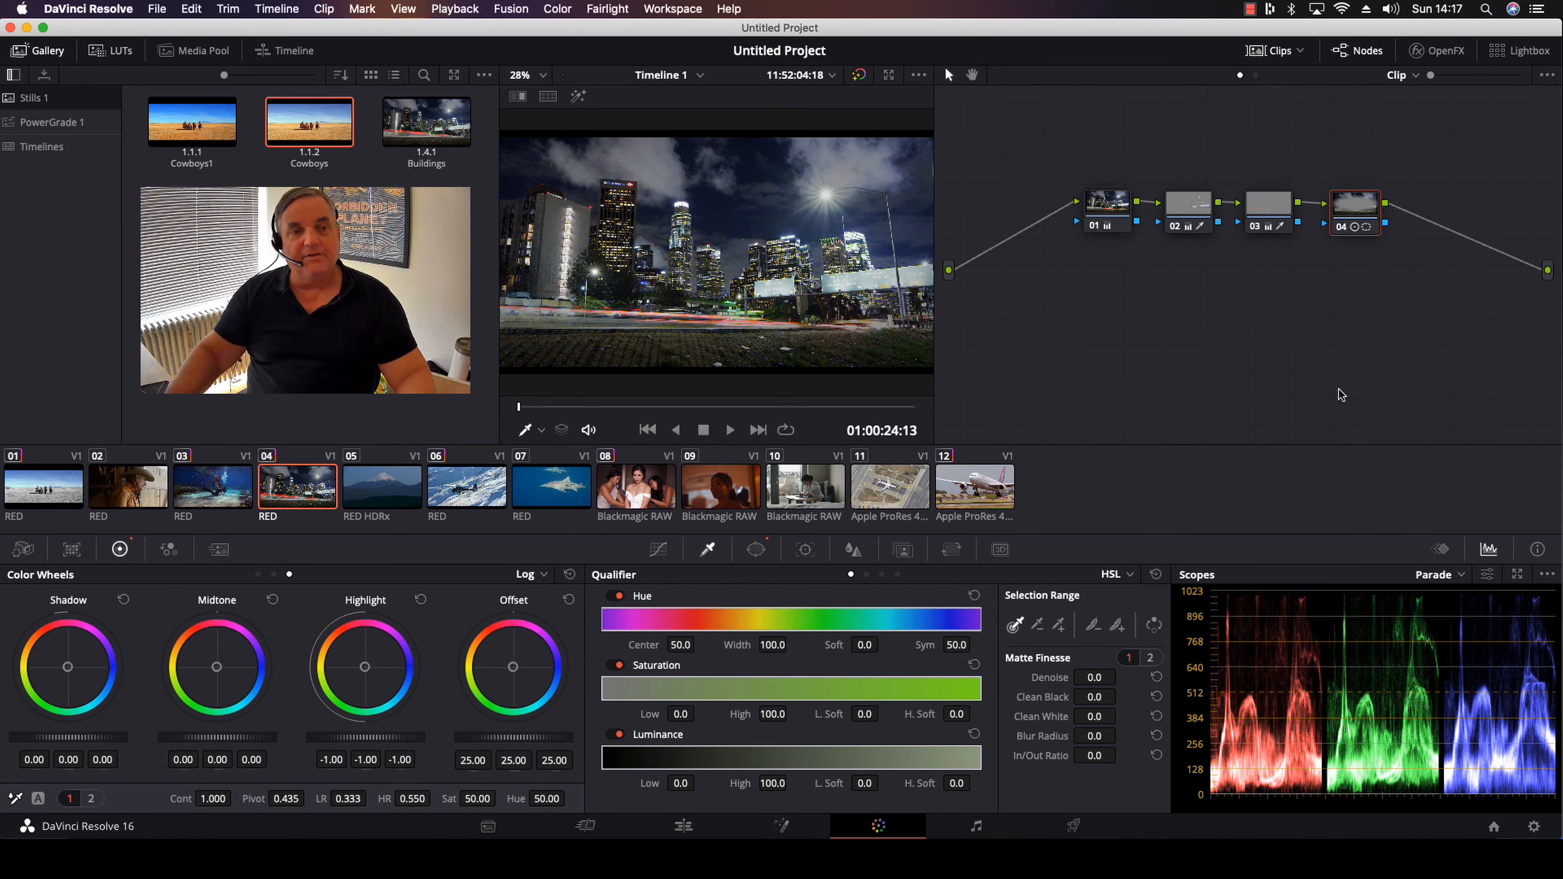
# Disable and re-enable nodes 04, 03 and 02 one at a time to check each node's contribution to the grade
pyautogui.click(1341, 228)
pyautogui.click(1340, 228)
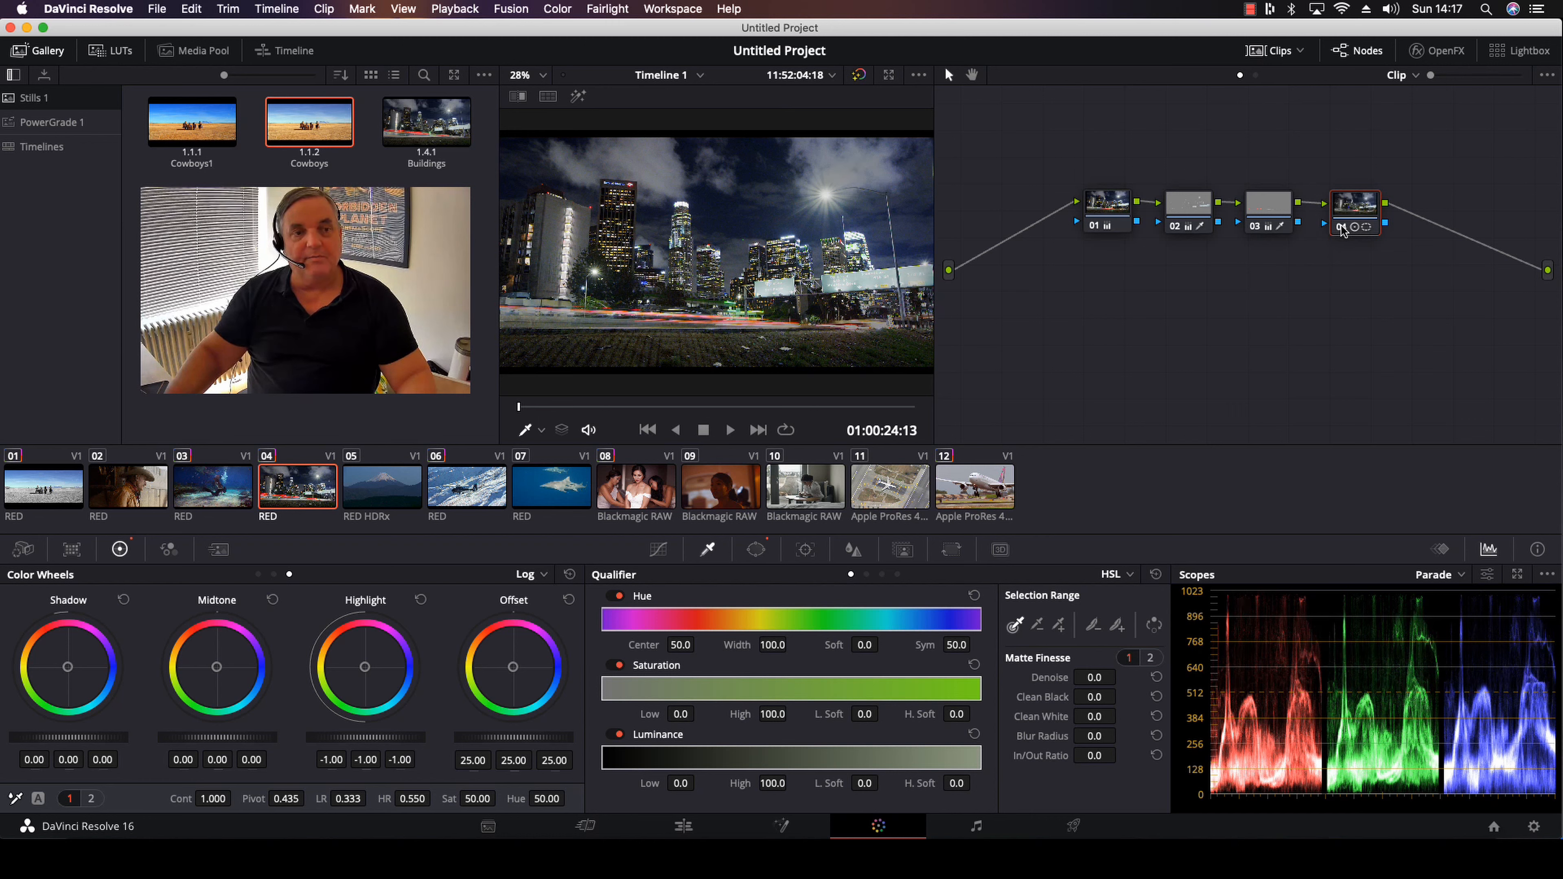
pyautogui.click(1256, 228)
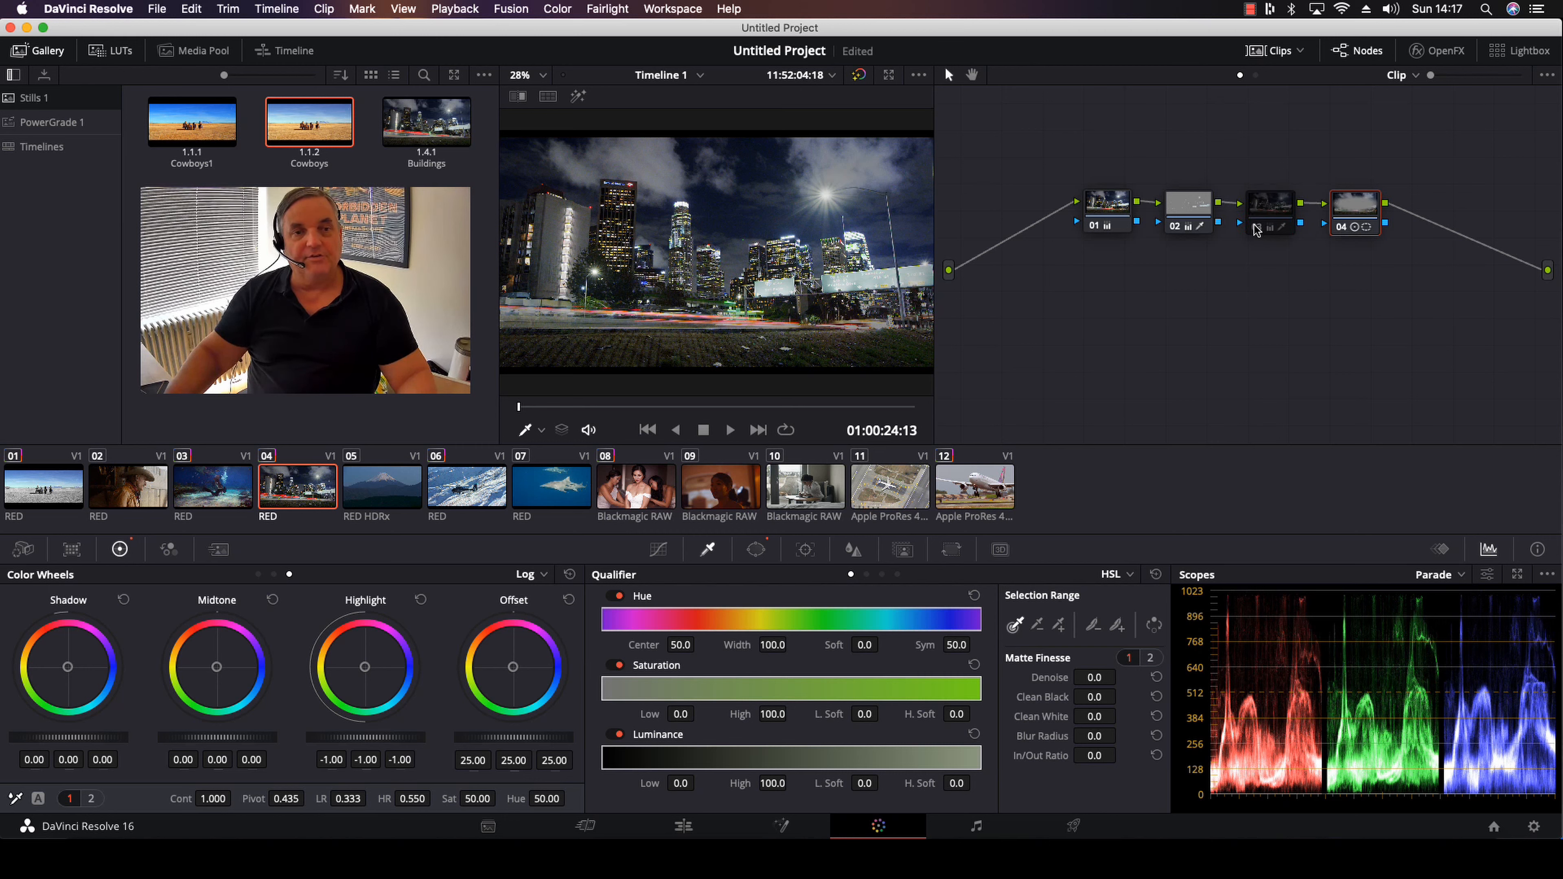
pyautogui.click(1256, 228)
pyautogui.click(1176, 228)
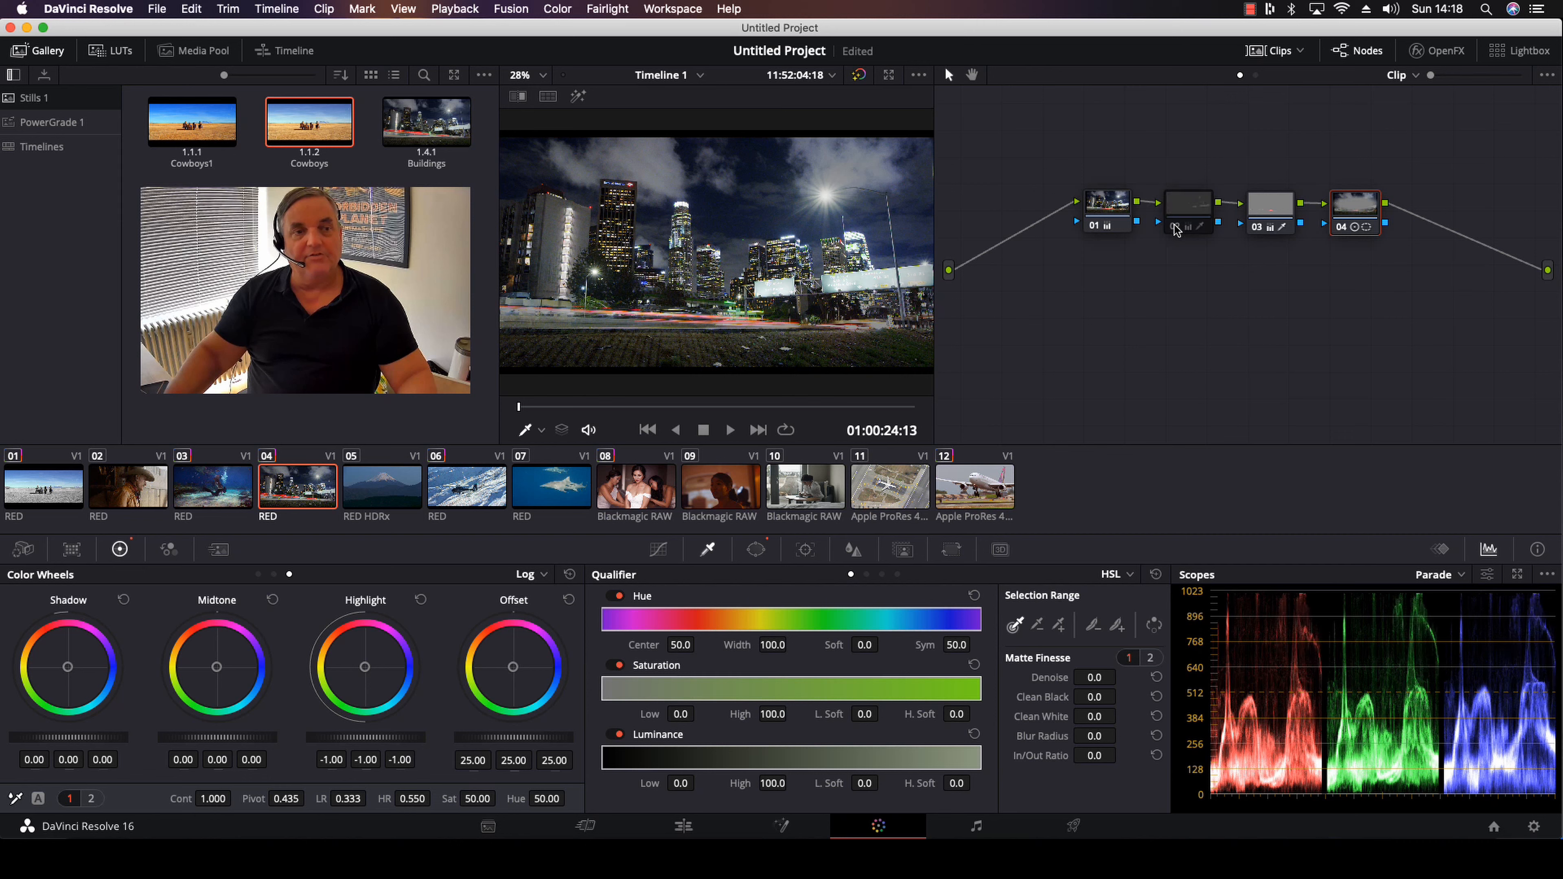
pyautogui.click(1175, 228)
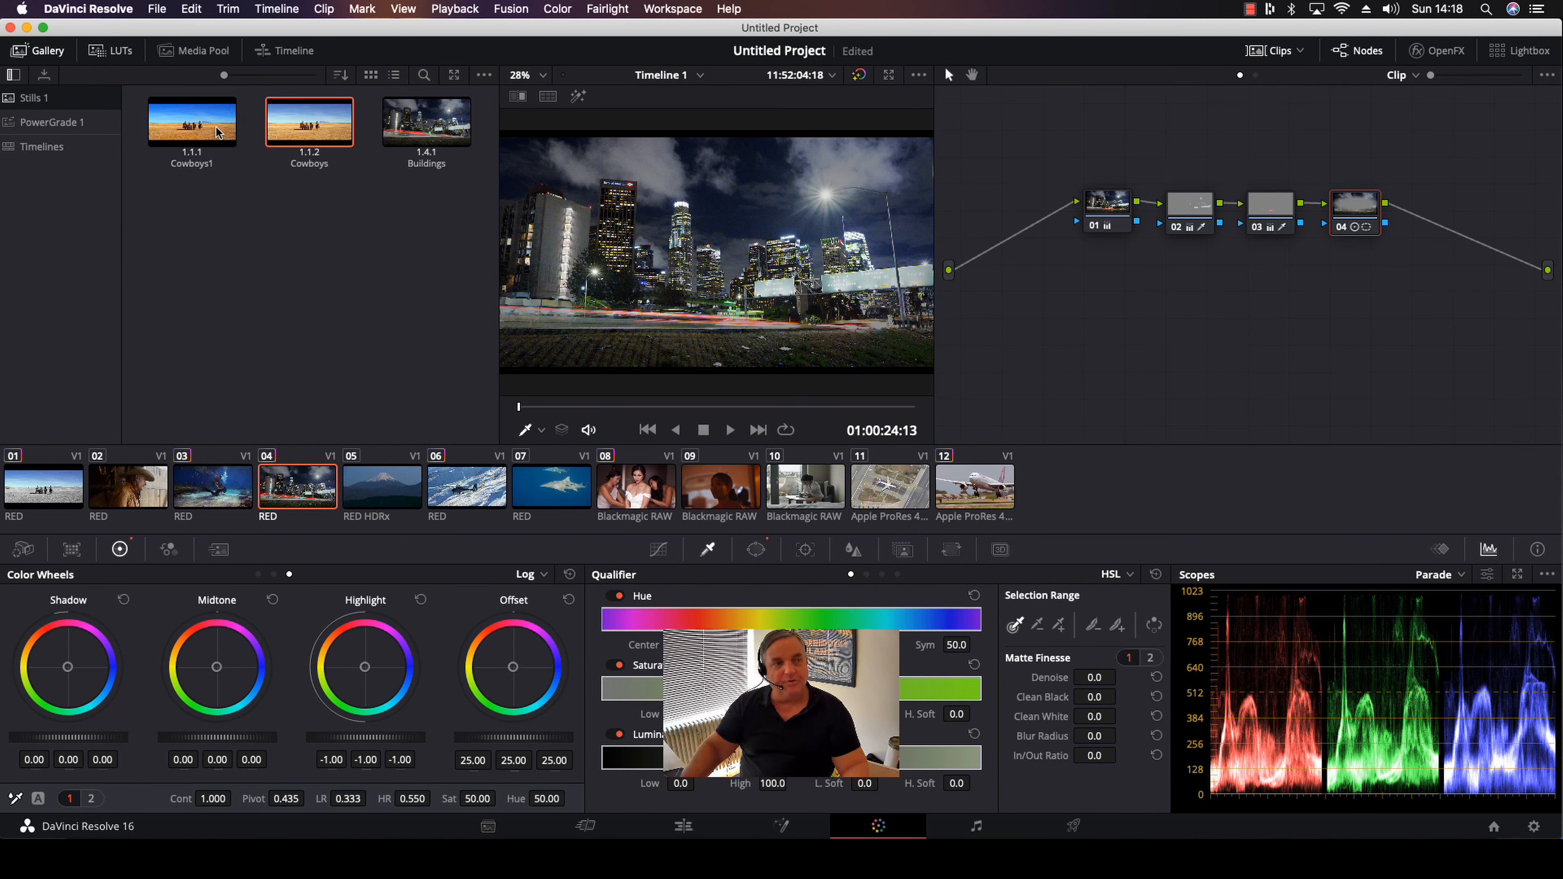
# Display the Buildings still's node graph, review its clip and node copying options, and close it
pyautogui.rightClick(433, 117)
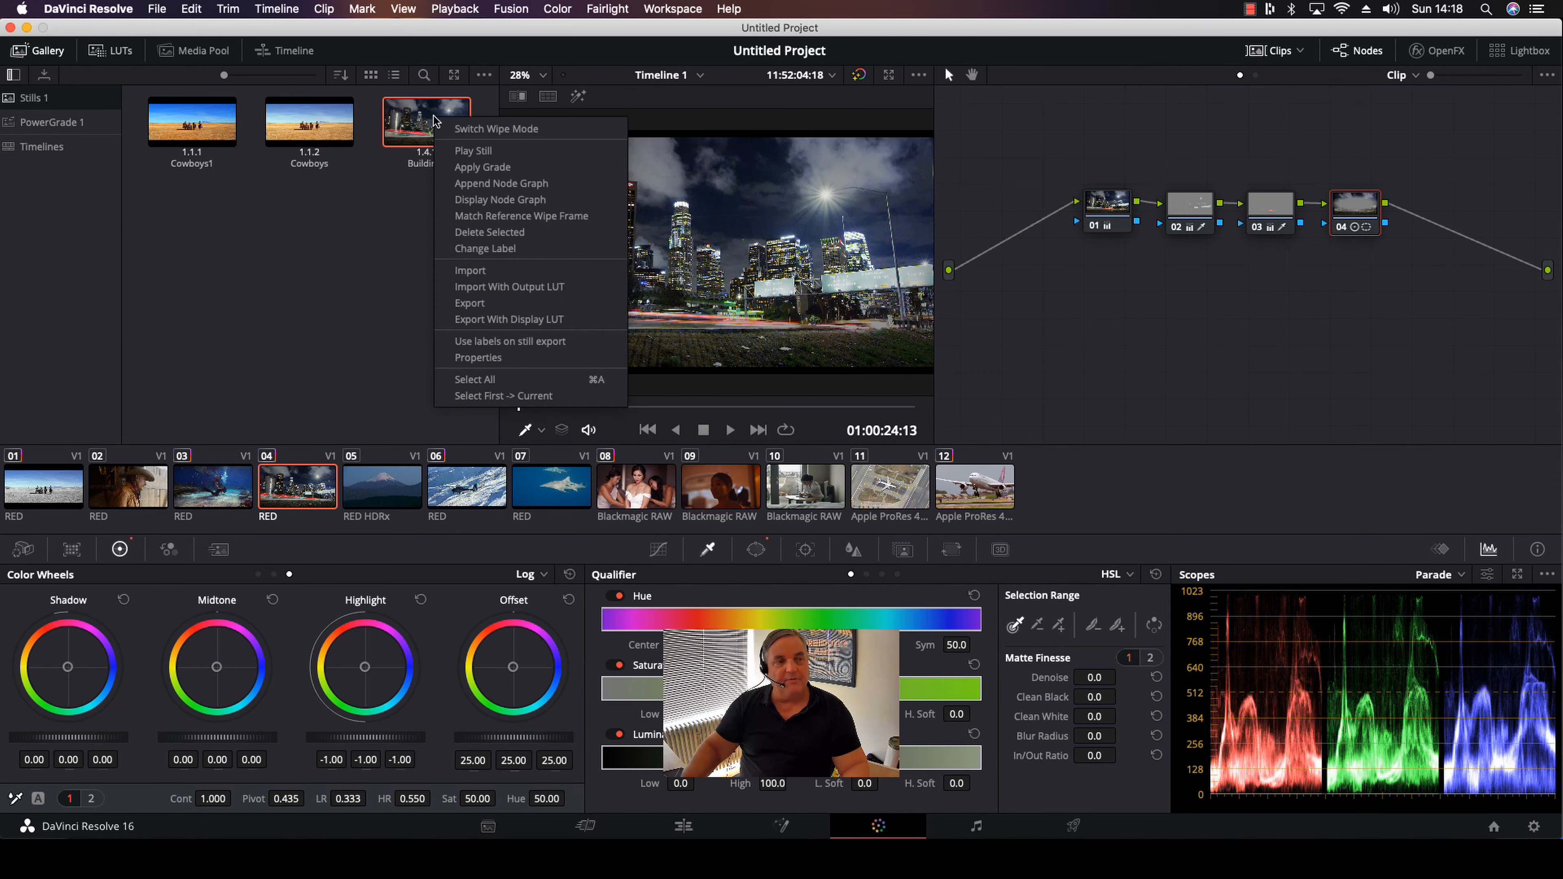
pyautogui.click(519, 200)
pyautogui.scroll(-3, 709, 493)
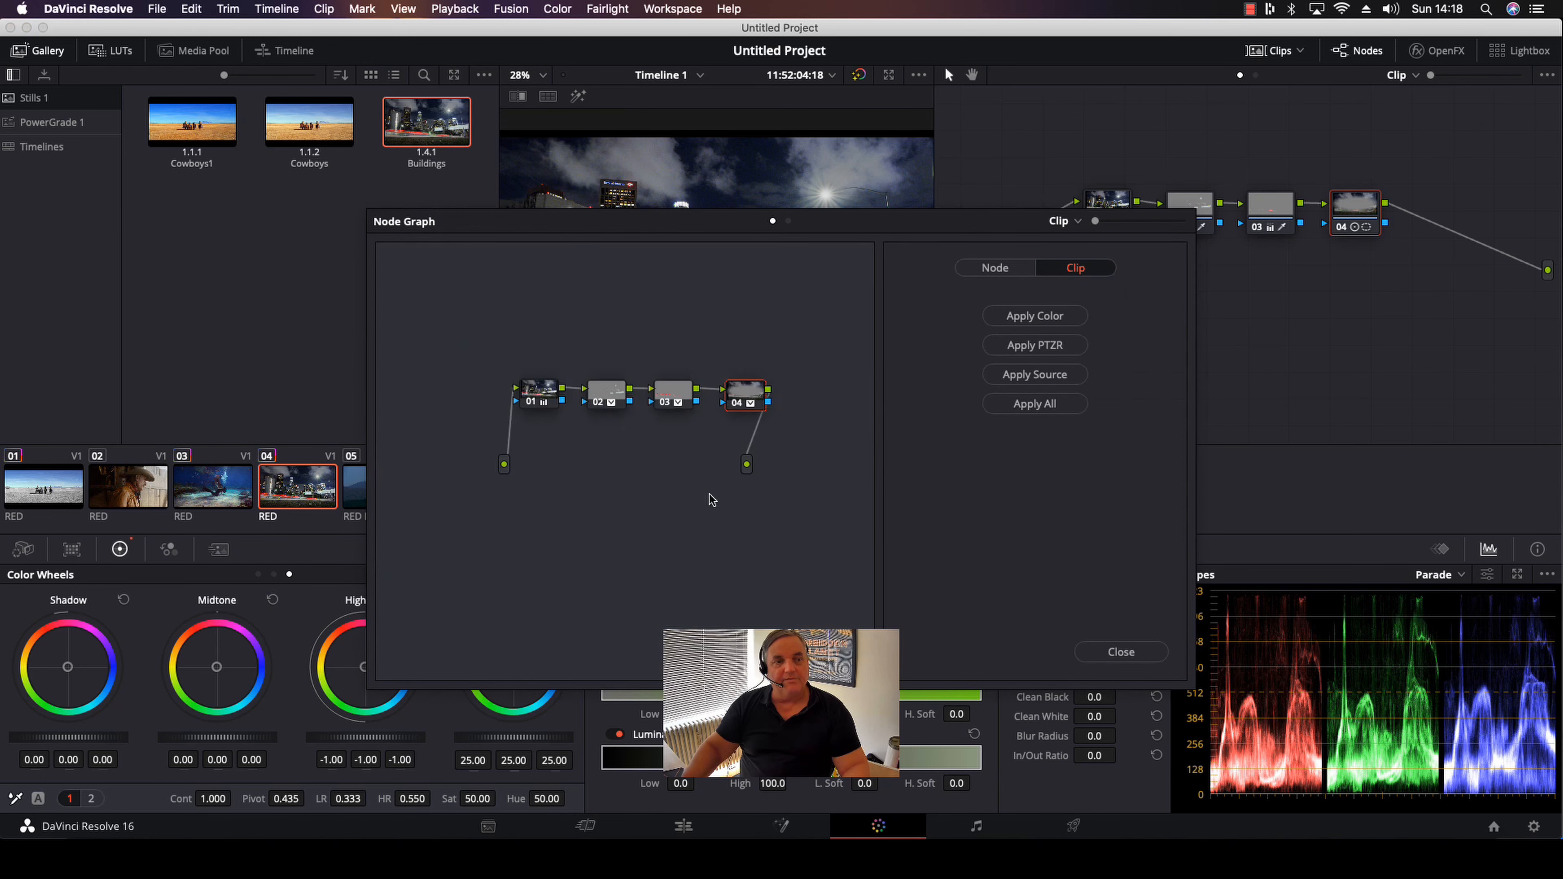
pyautogui.scroll(3, 709, 493)
pyautogui.scroll(-3, 708, 493)
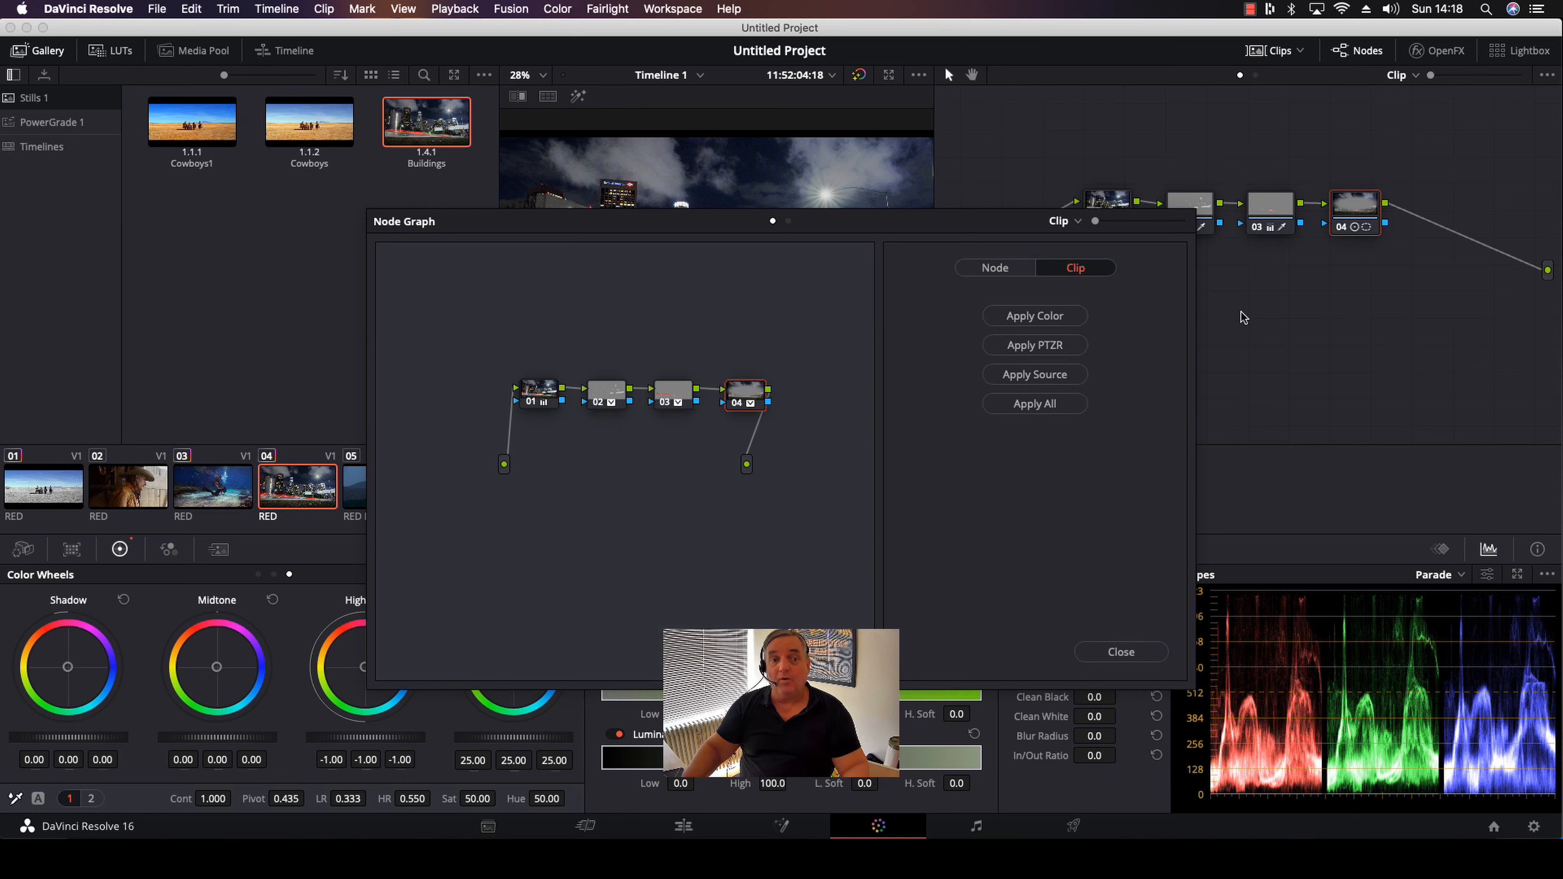
pyautogui.click(997, 270)
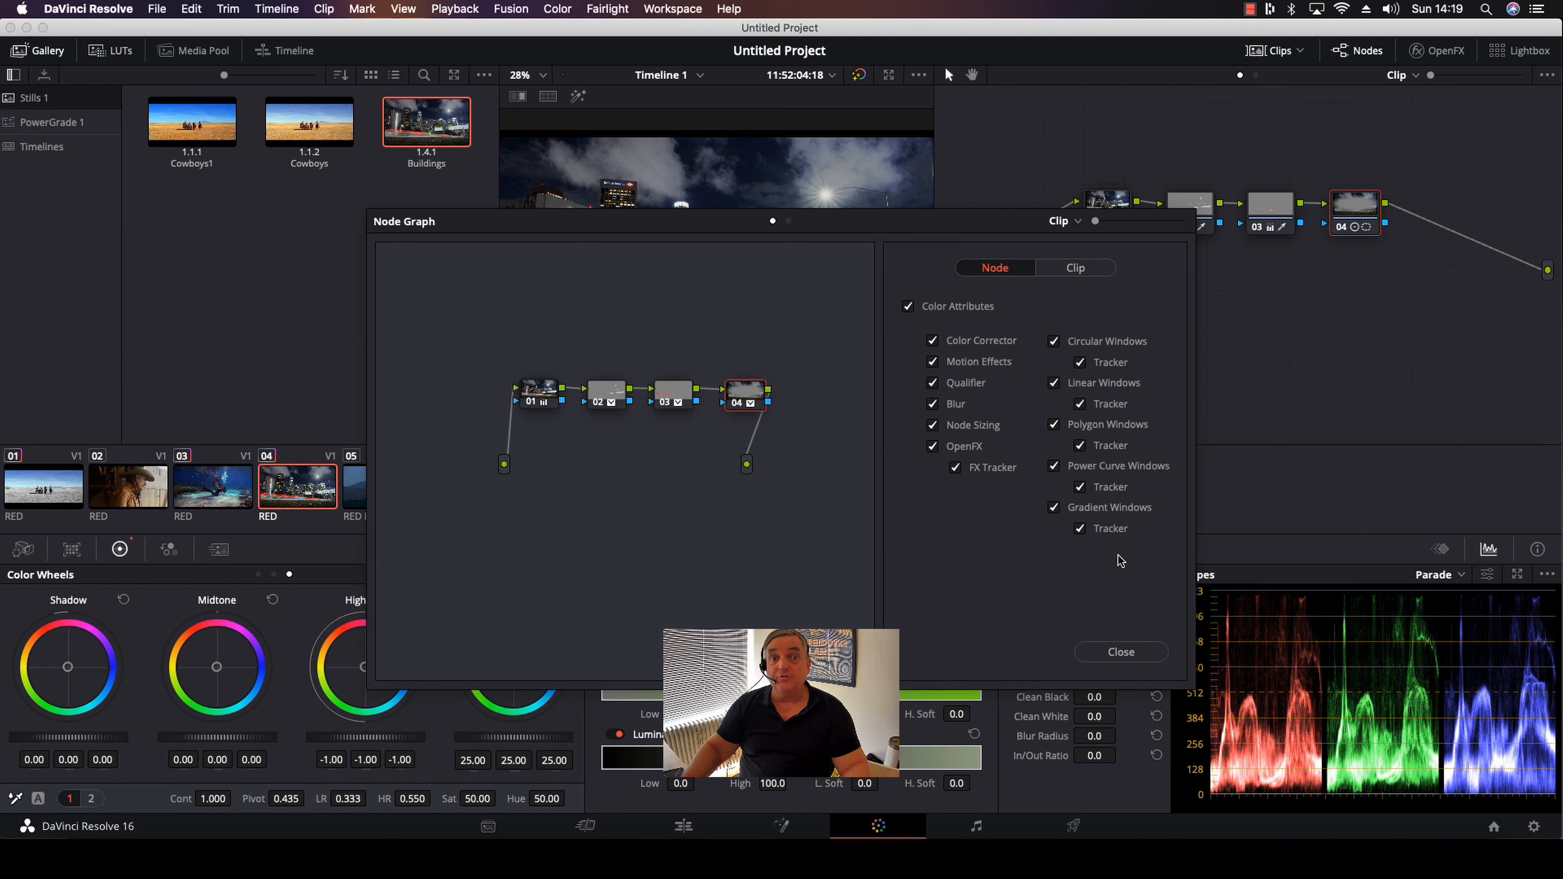
pyautogui.click(1119, 652)
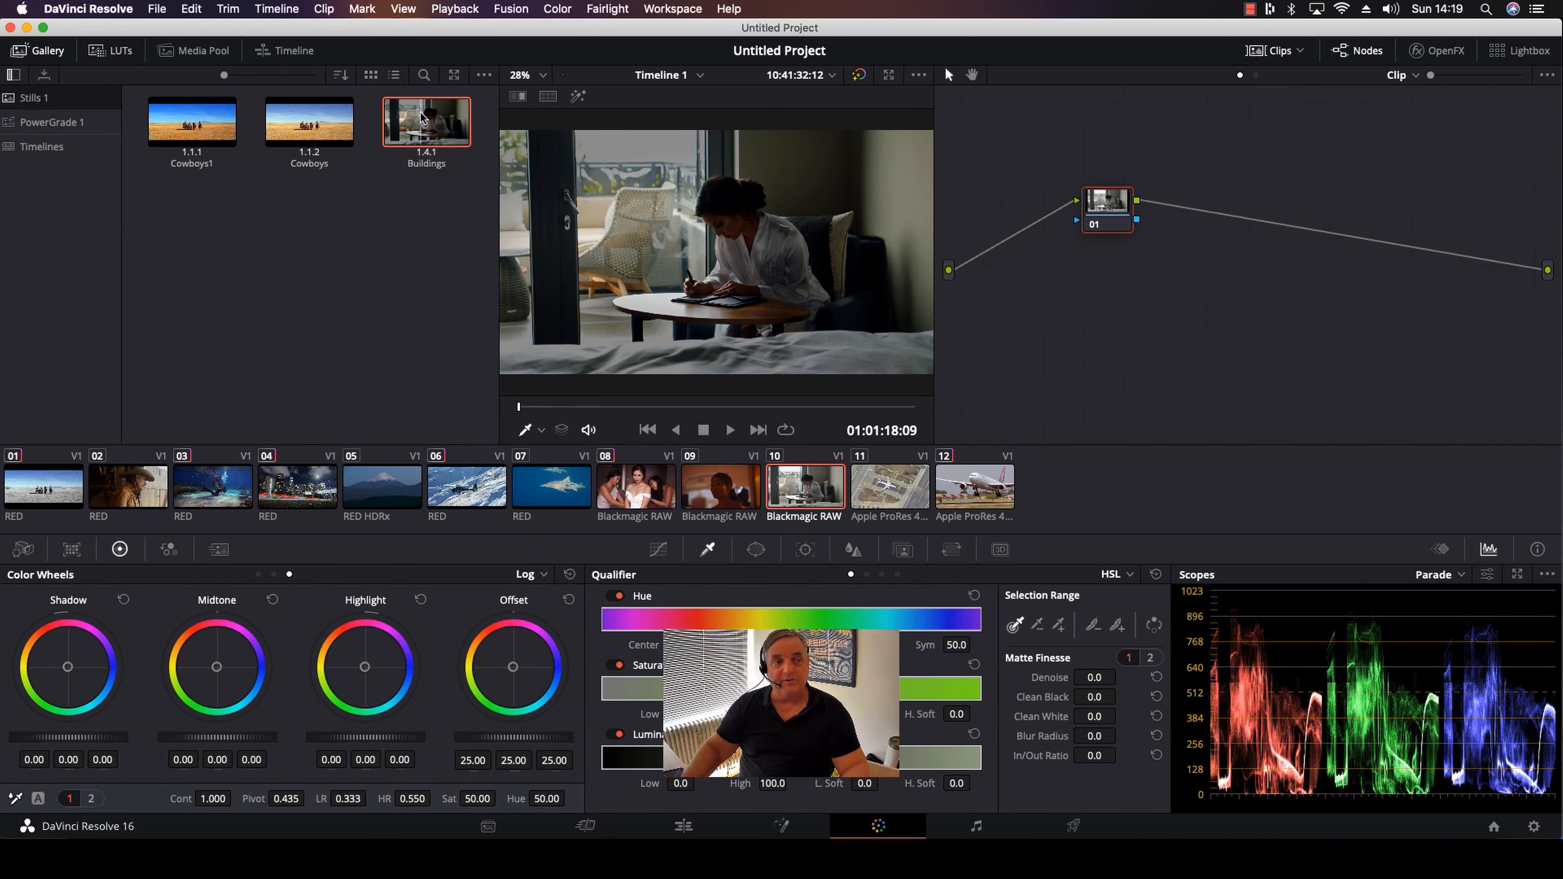
# Try the Buildings still's grade on node 01 of clip 10, and reset the clip's grades
pyautogui.moveTo(422, 117); pyautogui.dragTo(1112, 216)
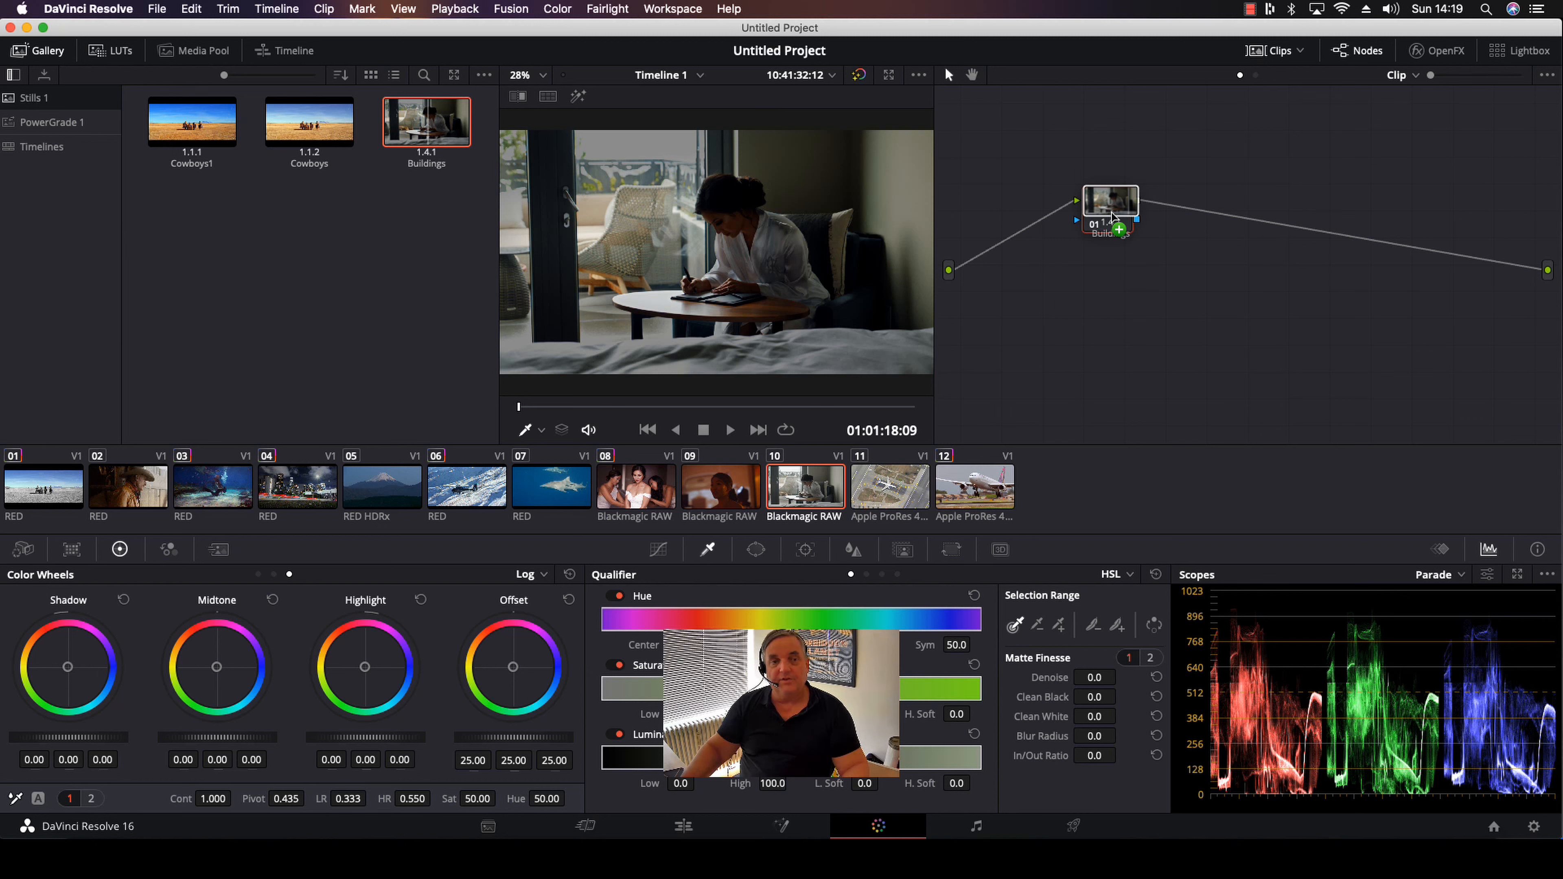
pyautogui.moveTo(1113, 217); pyautogui.dragTo(1113, 217)
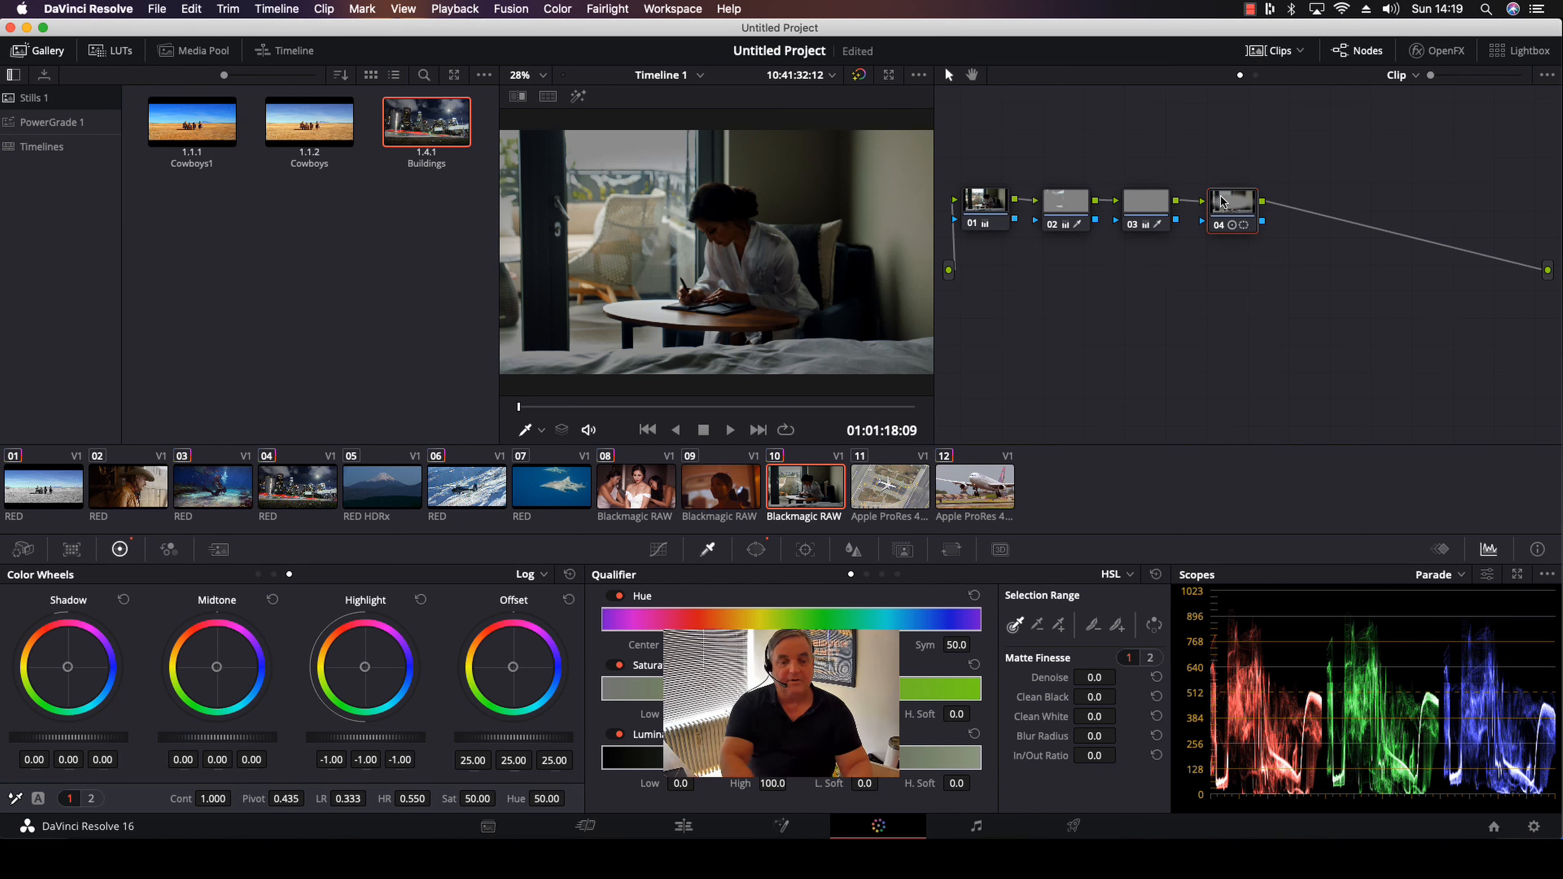
pyautogui.press('super+Home')
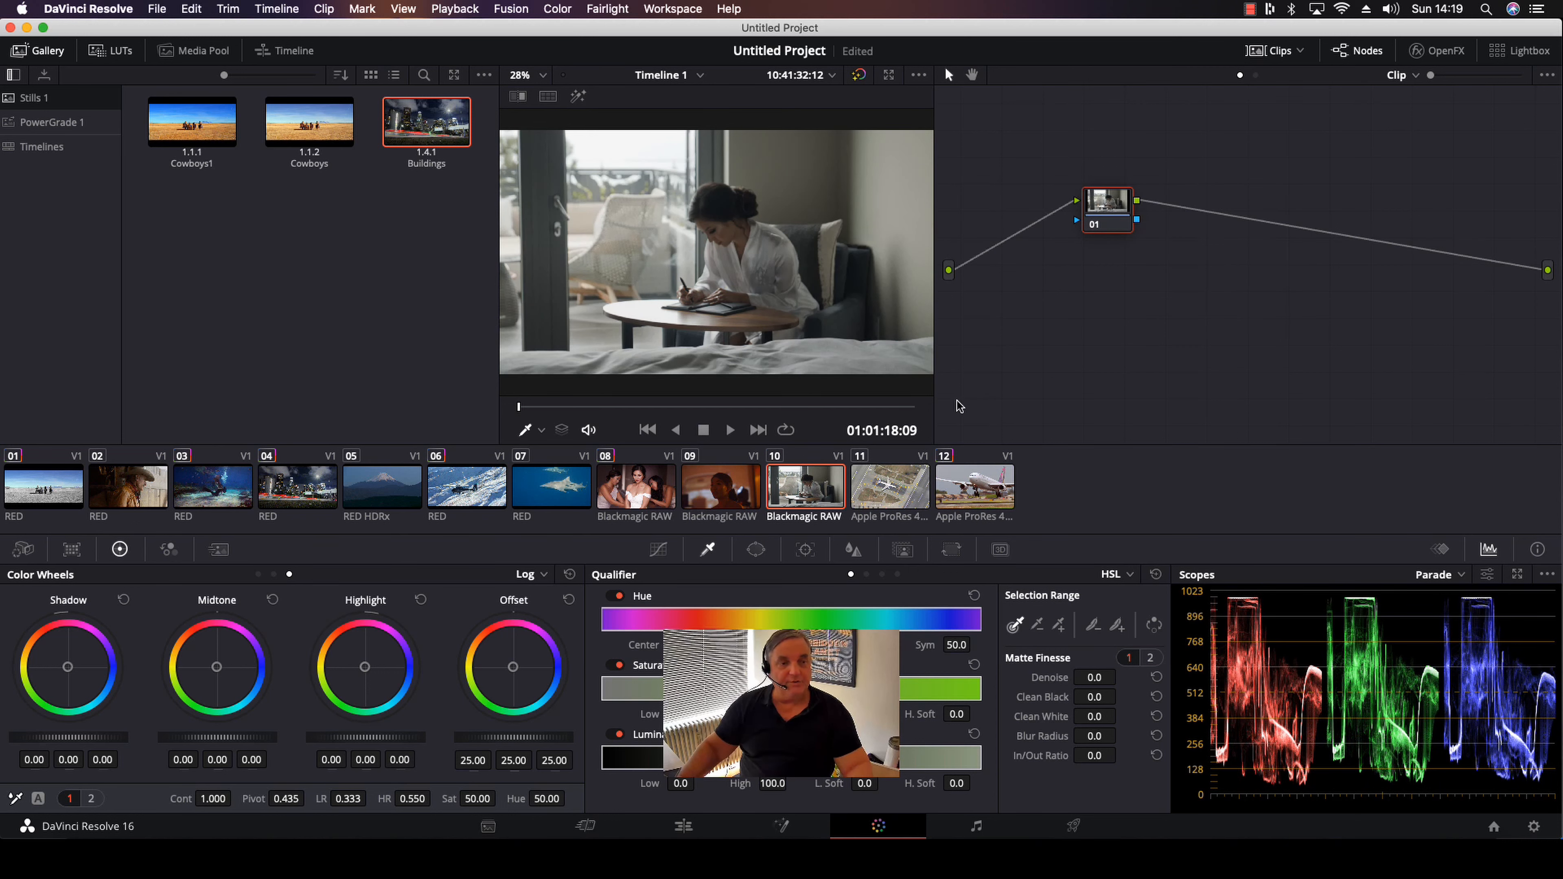
# On clip 11's node 01, use the primaries wheels to set lift to -0.06, gain to 0.93 and gamma to -0.09, then warm the gamma slightly
pyautogui.click(887, 496)
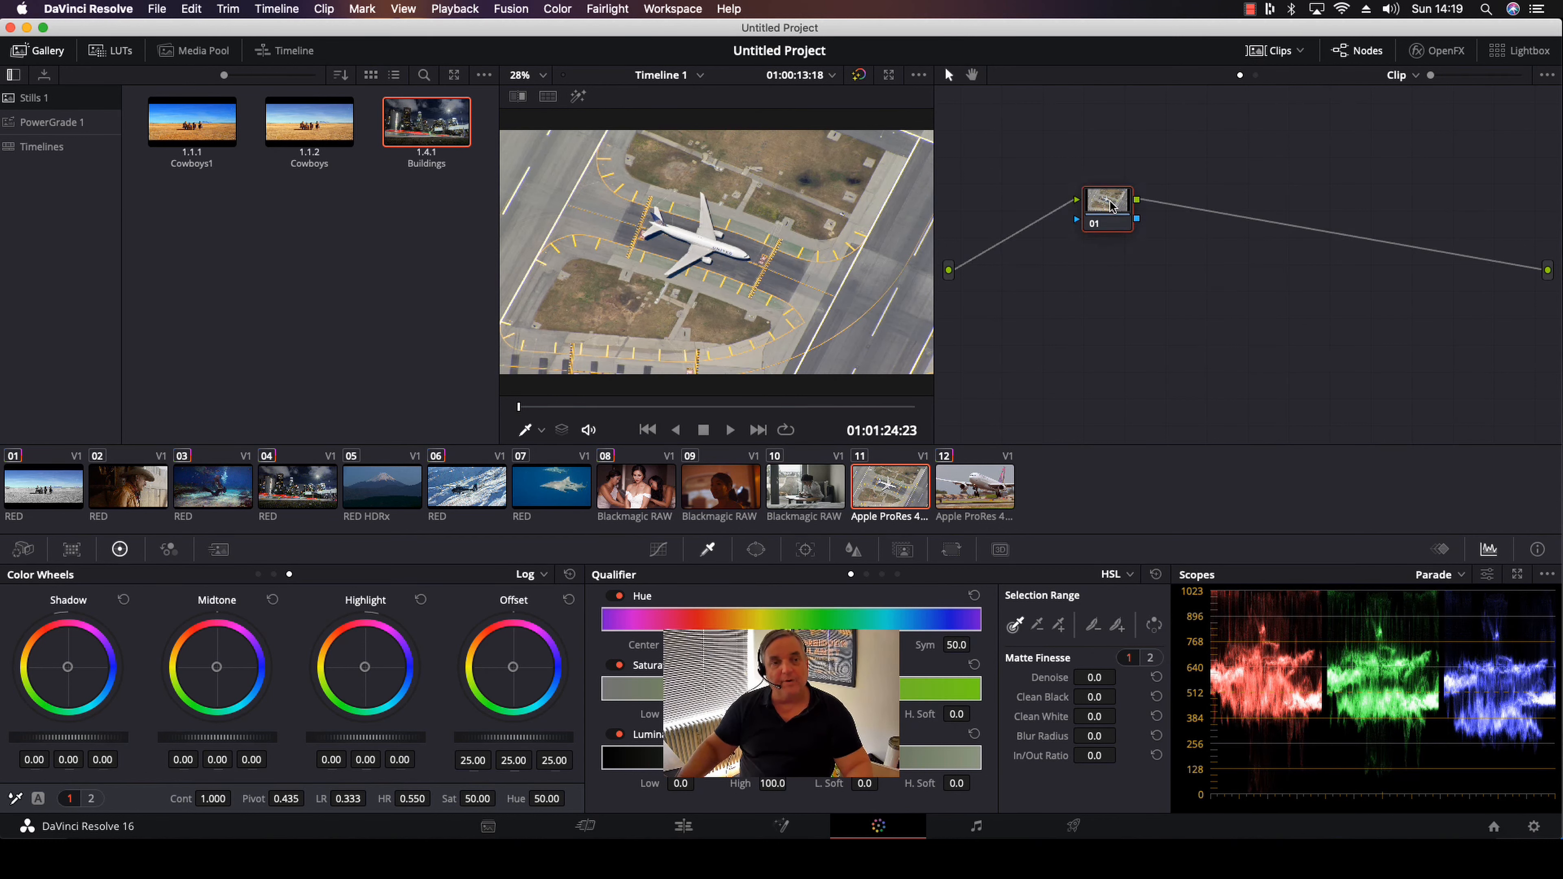
pyautogui.moveTo(1108, 203); pyautogui.dragTo(1038, 184)
pyautogui.click(527, 576)
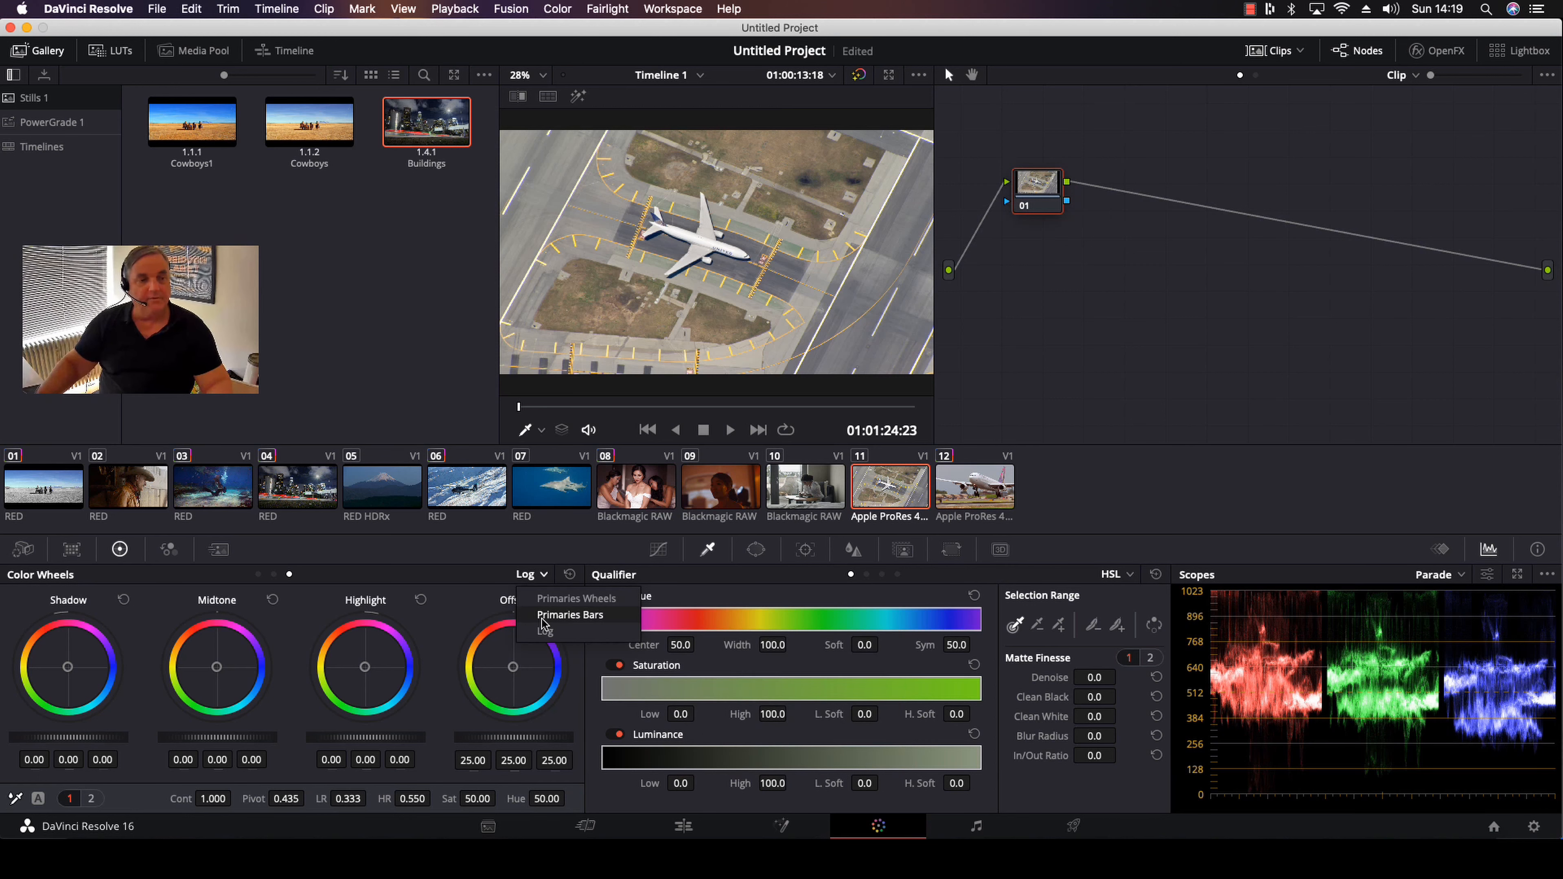
pyautogui.click(551, 599)
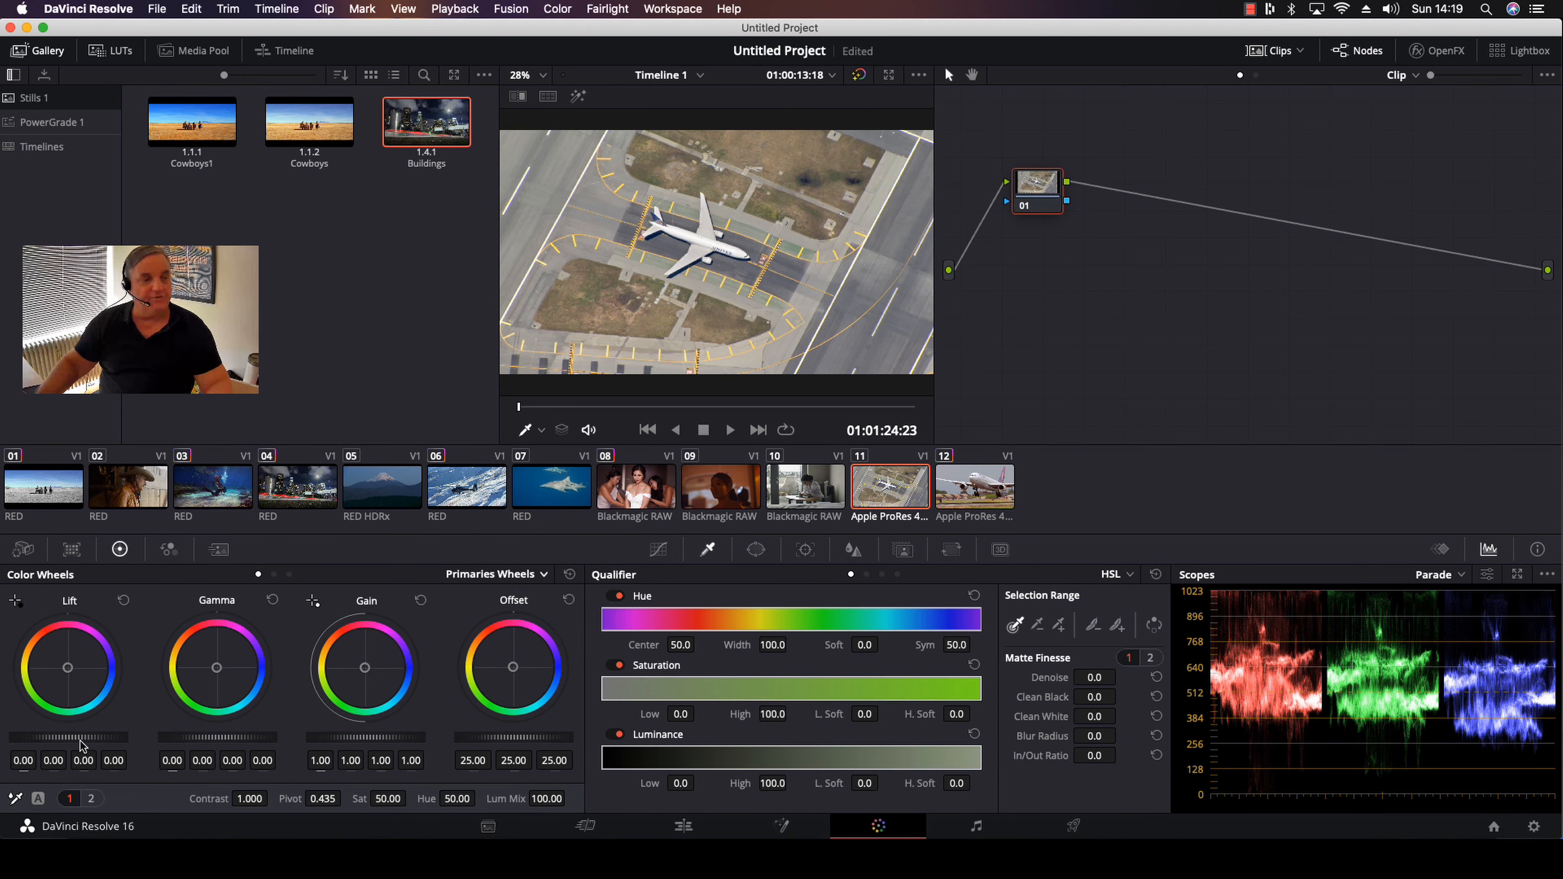
pyautogui.moveTo(85, 737); pyautogui.dragTo(70, 738)
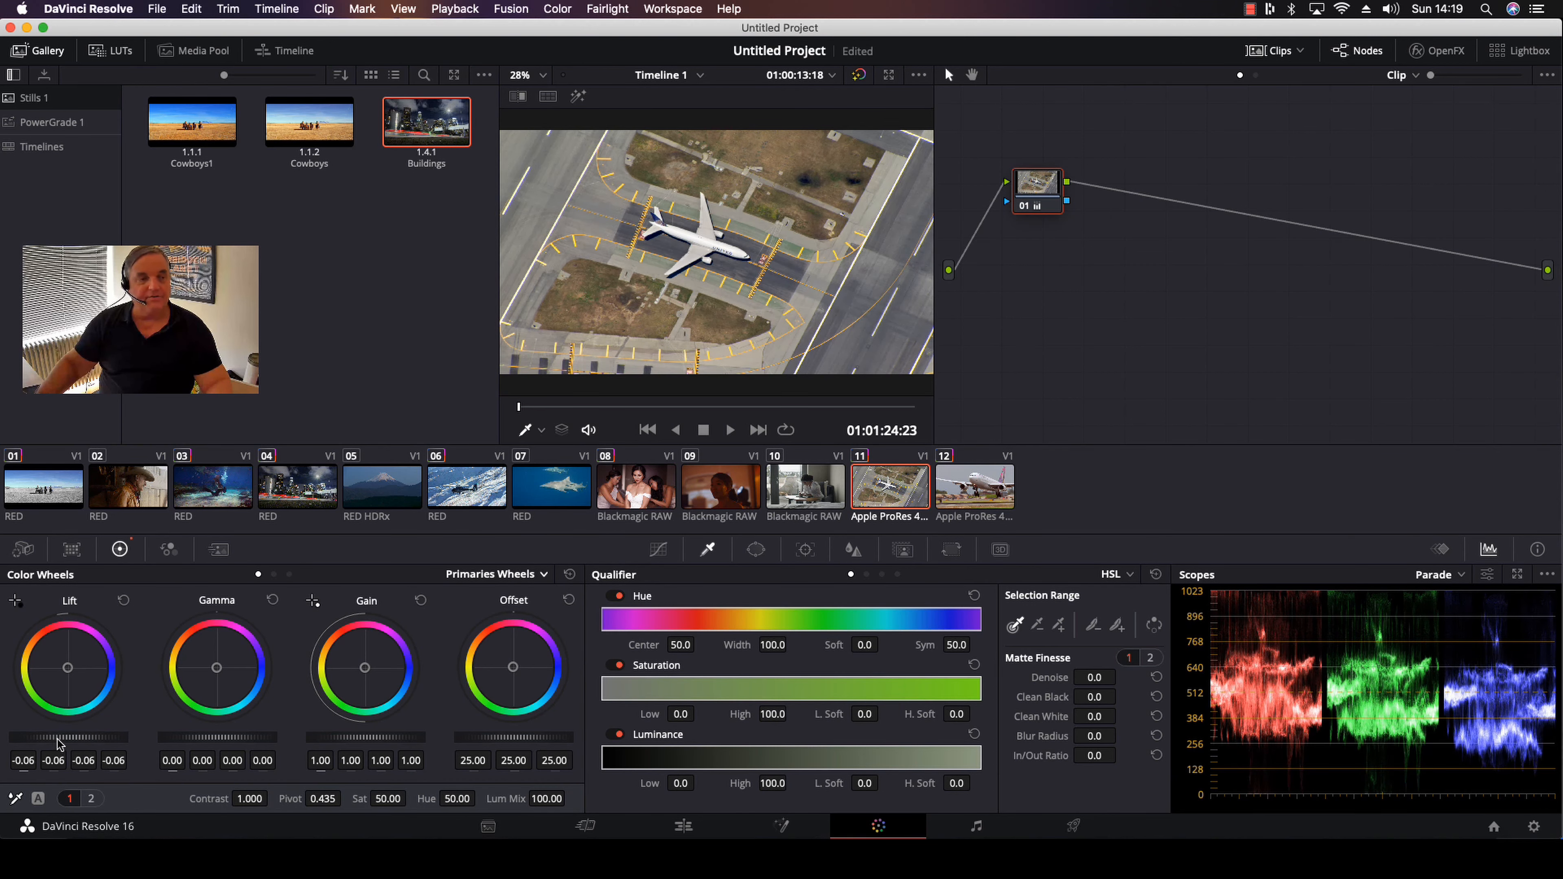
pyautogui.moveTo(400, 734)
pyautogui.mouseDown()
pyautogui.moveTo(366, 734)
pyautogui.moveTo(384, 734)
pyautogui.mouseUp()
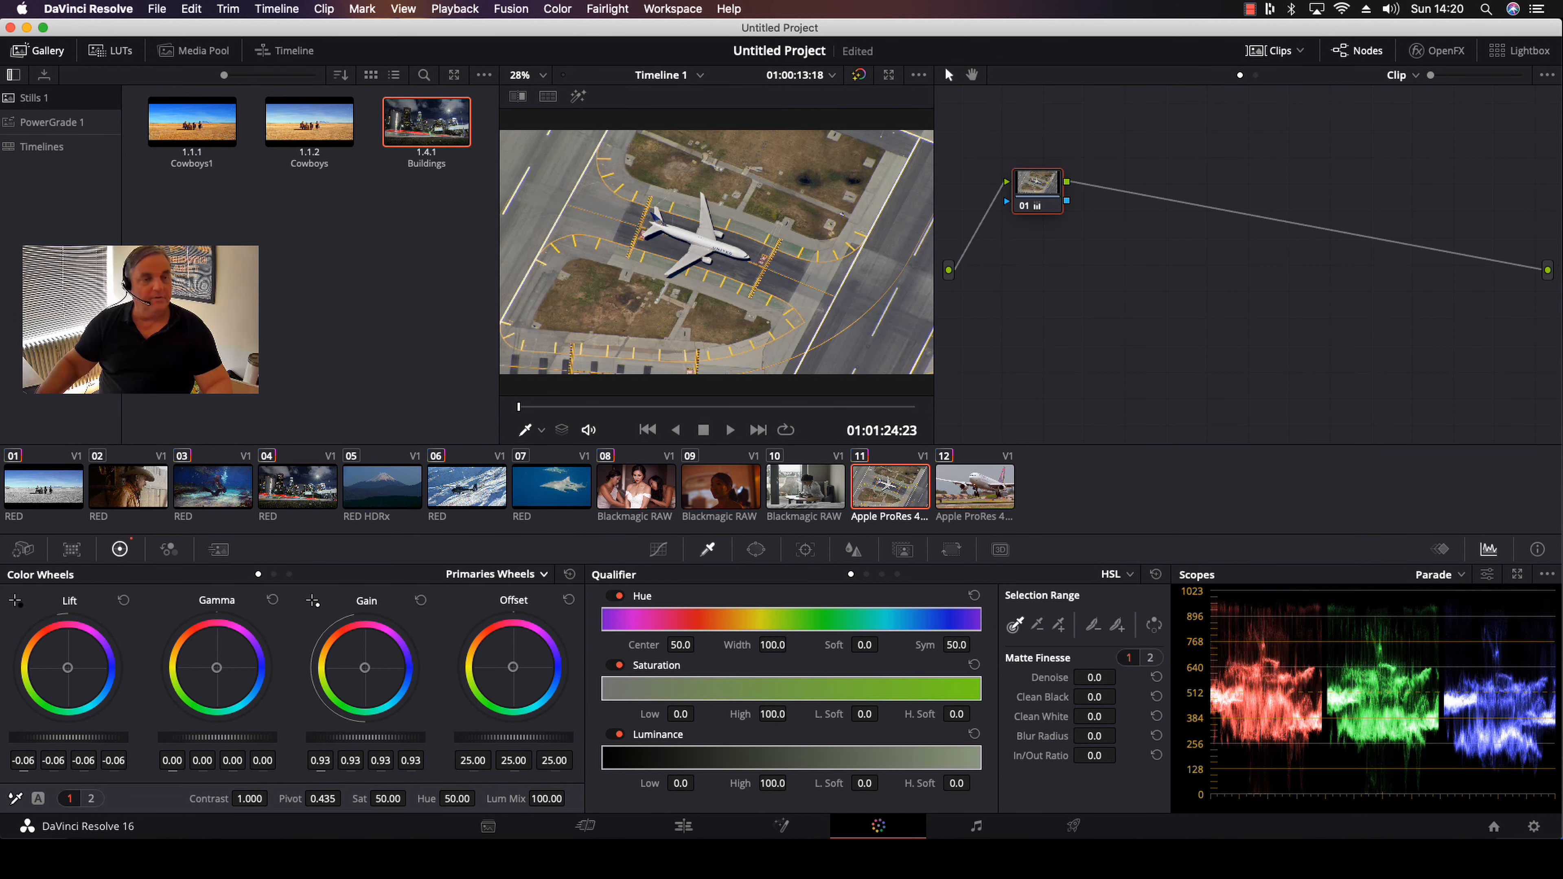
pyautogui.moveTo(245, 739); pyautogui.dragTo(226, 739)
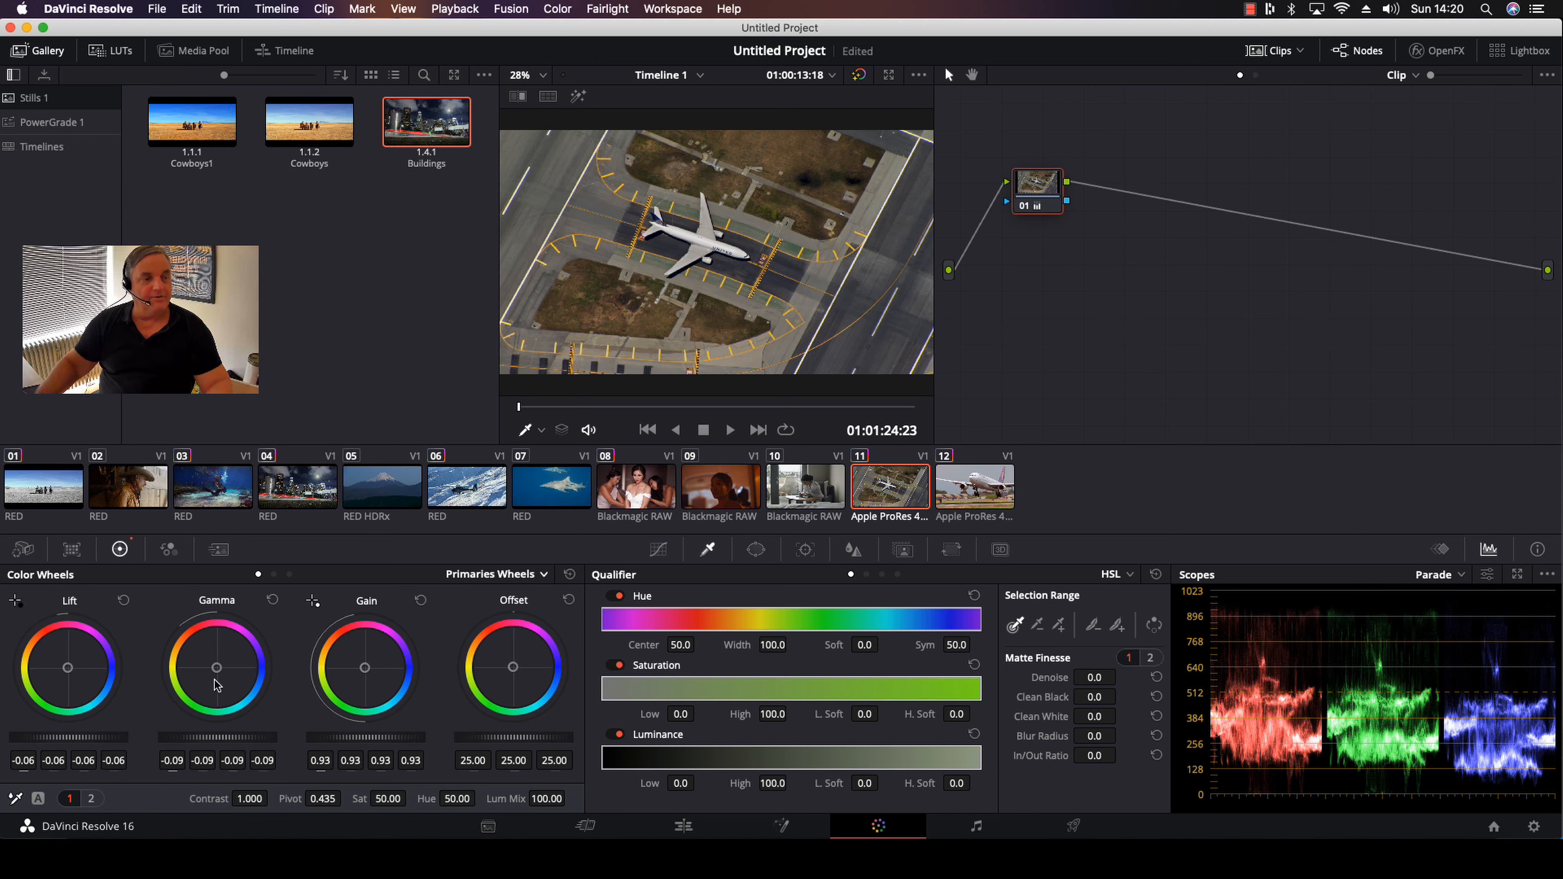
pyautogui.moveTo(217, 667); pyautogui.dragTo(215, 664)
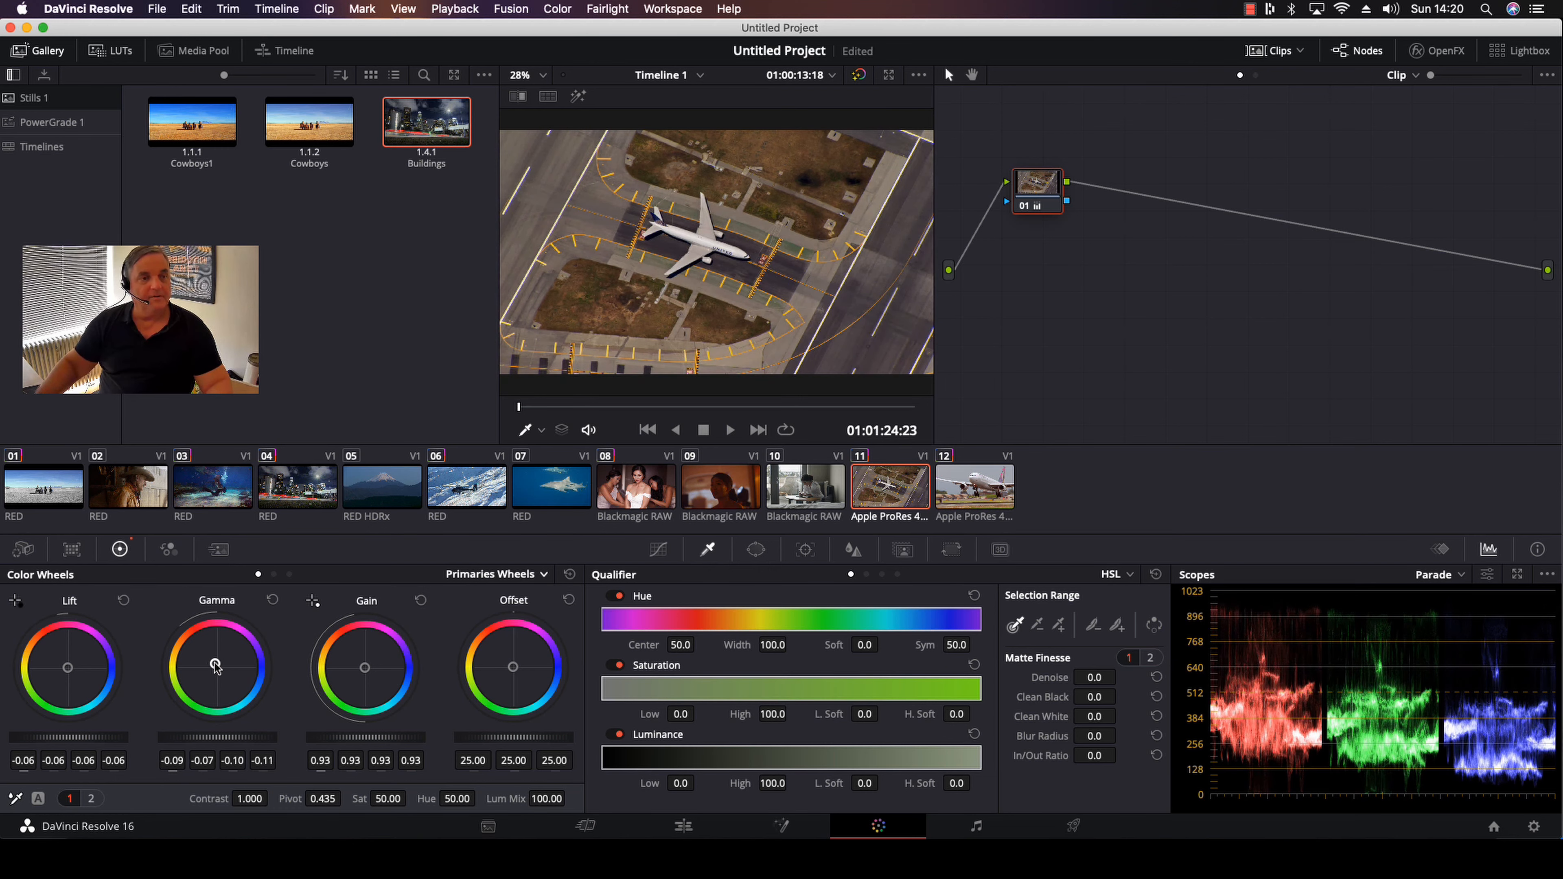
# Copy only node 03 from the Buildings still's node graph into clip 11's chain after node 01
pyautogui.rightClick(425, 130)
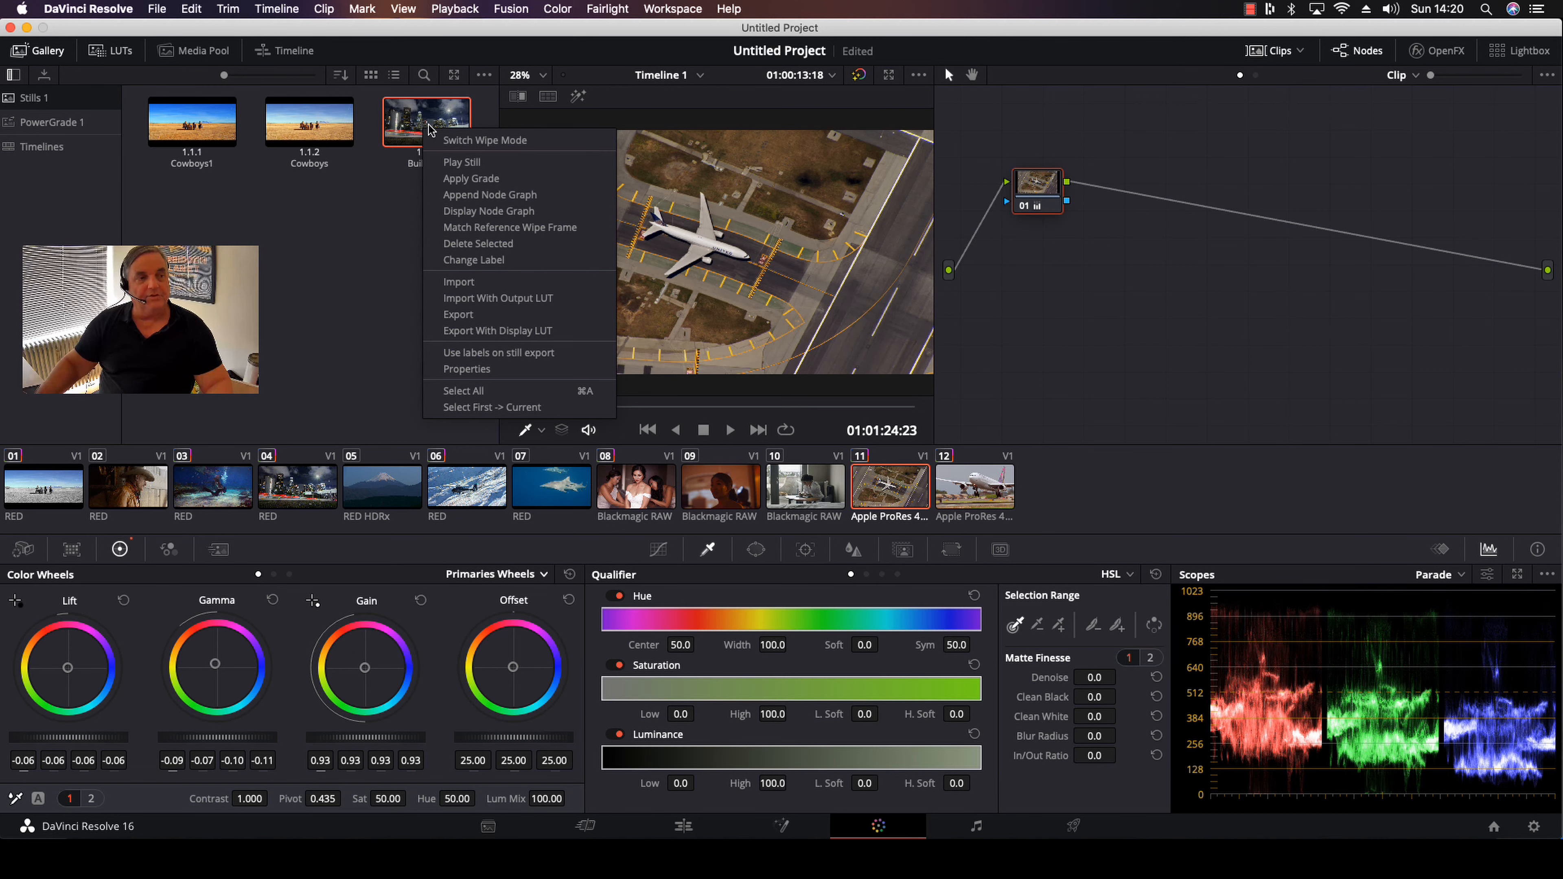
pyautogui.click(491, 211)
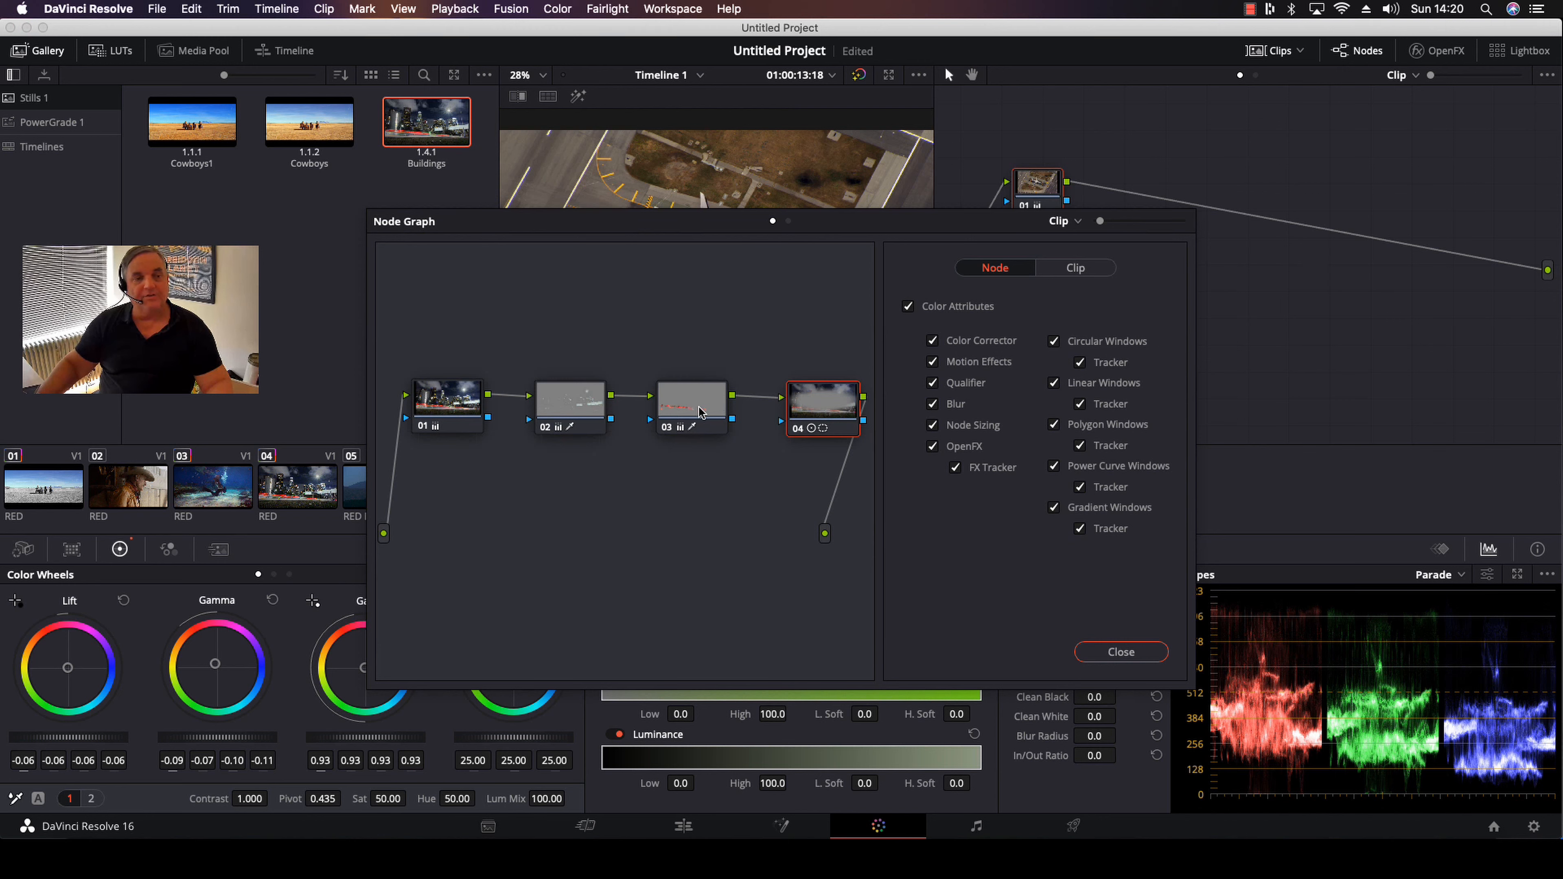
pyautogui.moveTo(701, 411); pyautogui.dragTo(1286, 229)
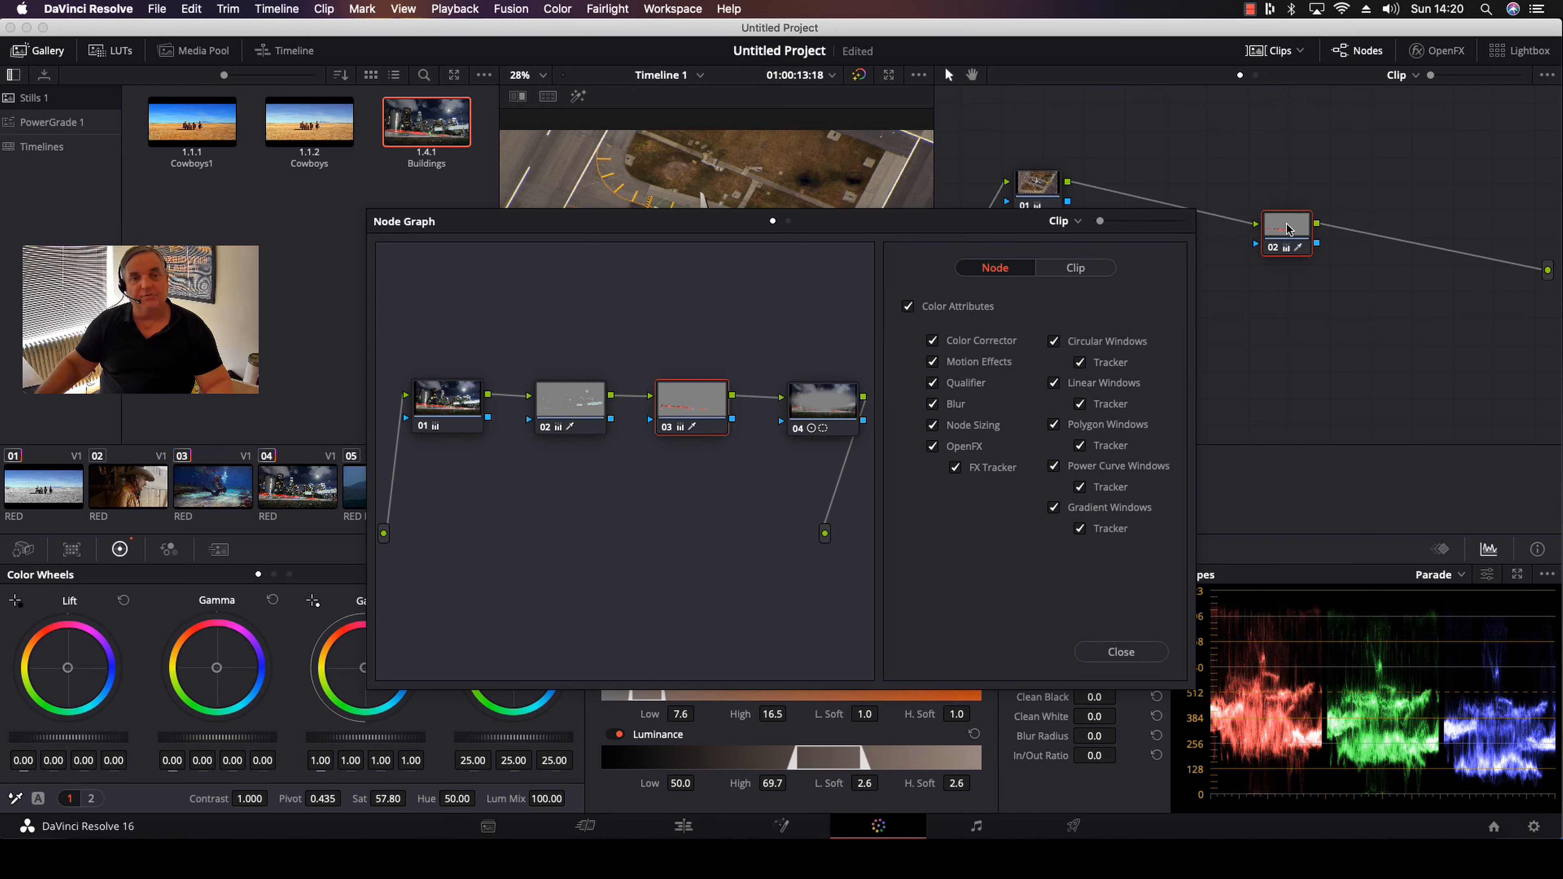
pyautogui.click(1120, 652)
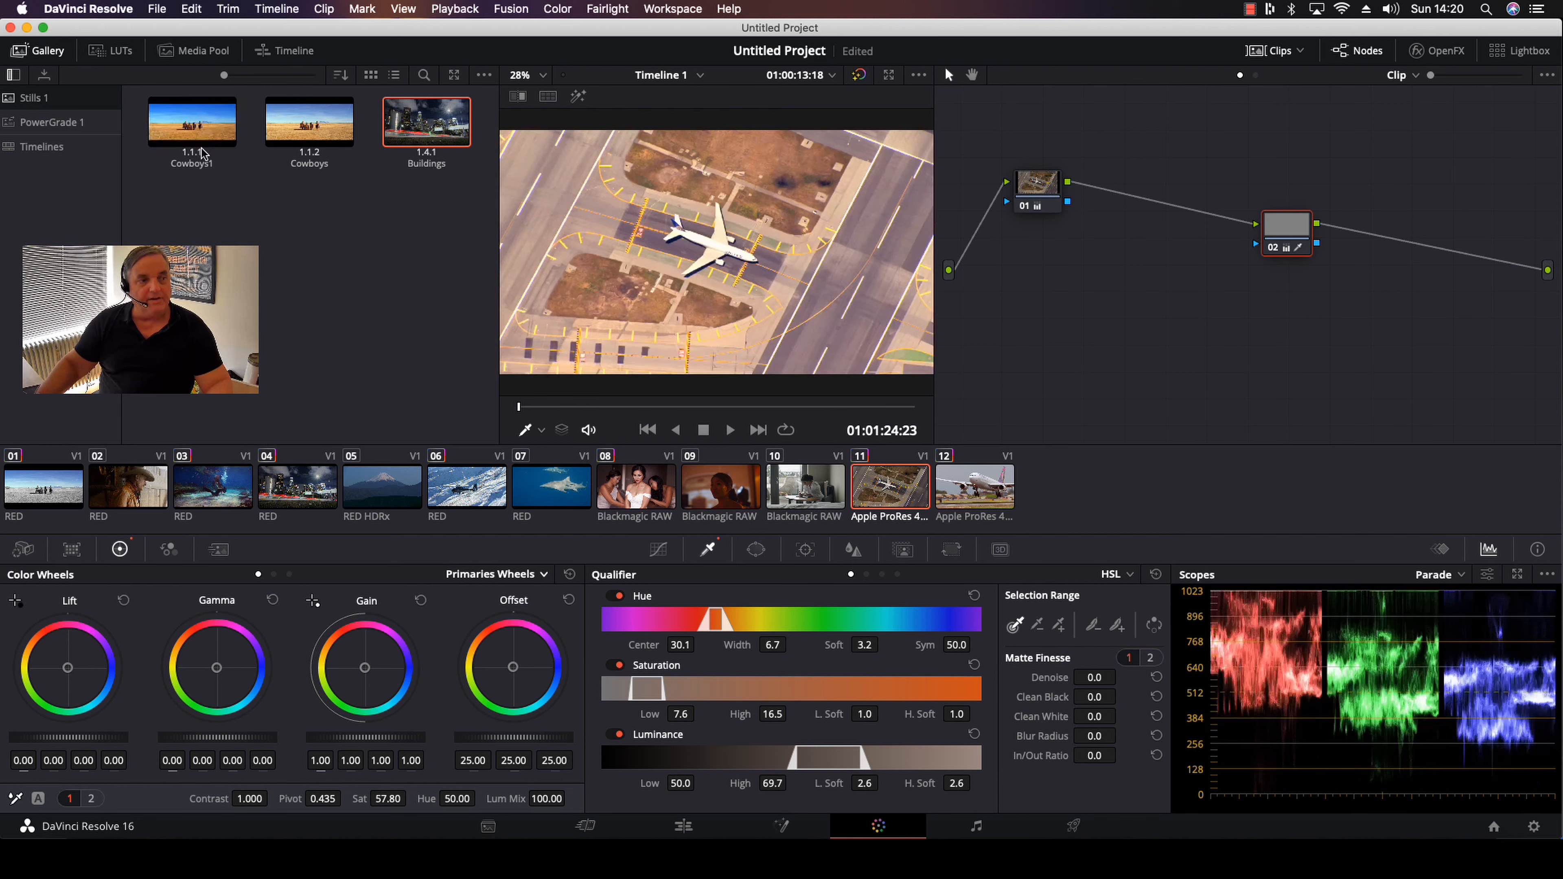
# Display the Cowboys1 still's node graph, review the options for applying the whole grade, and close it without applying
pyautogui.rightClick(182, 120)
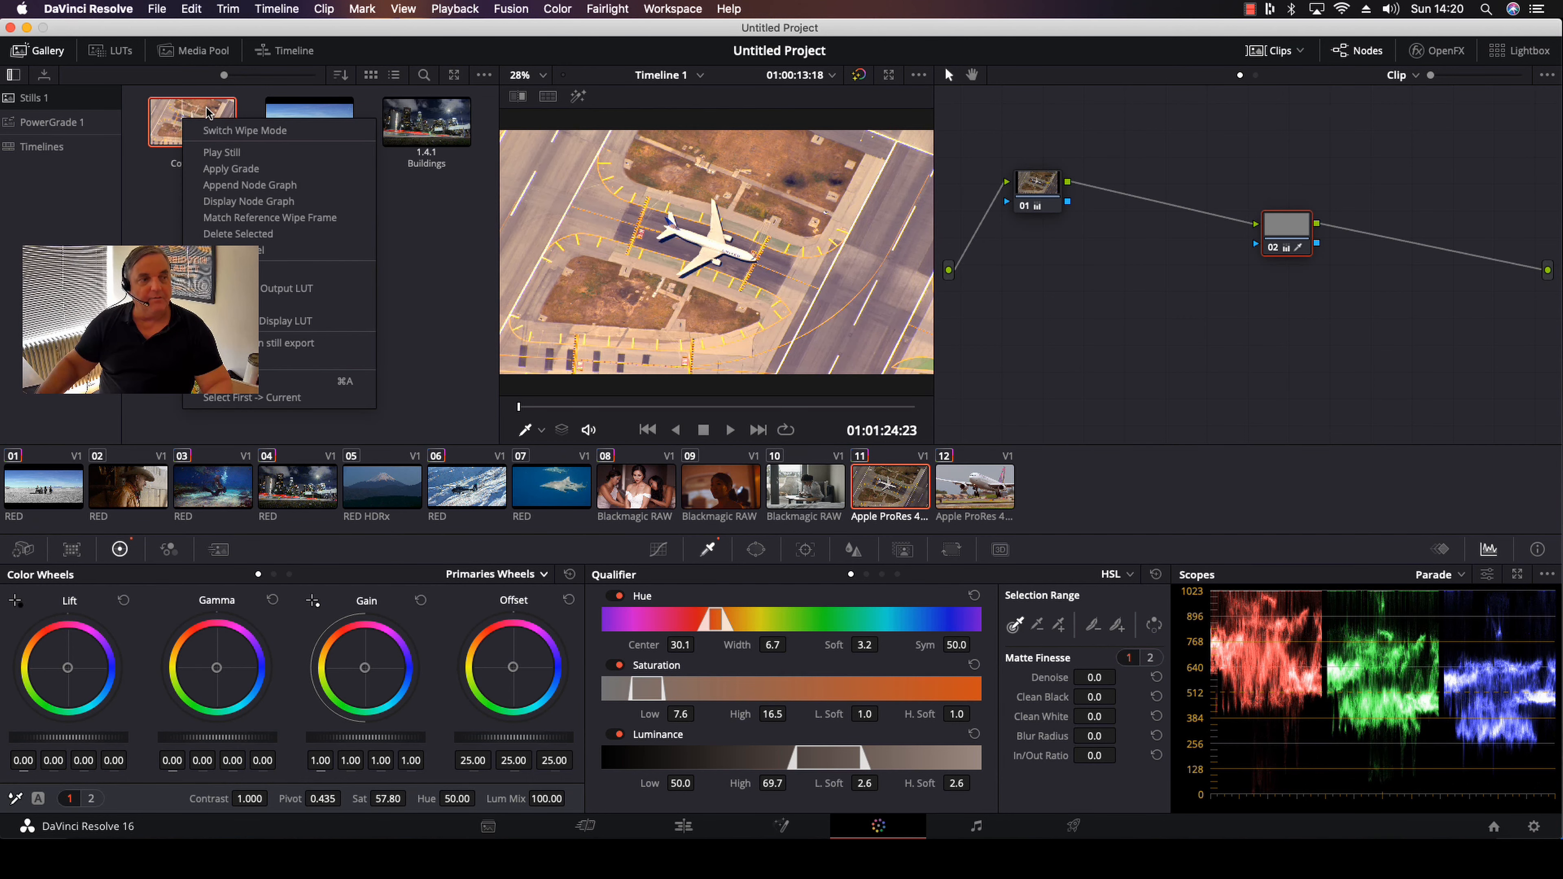
pyautogui.click(266, 202)
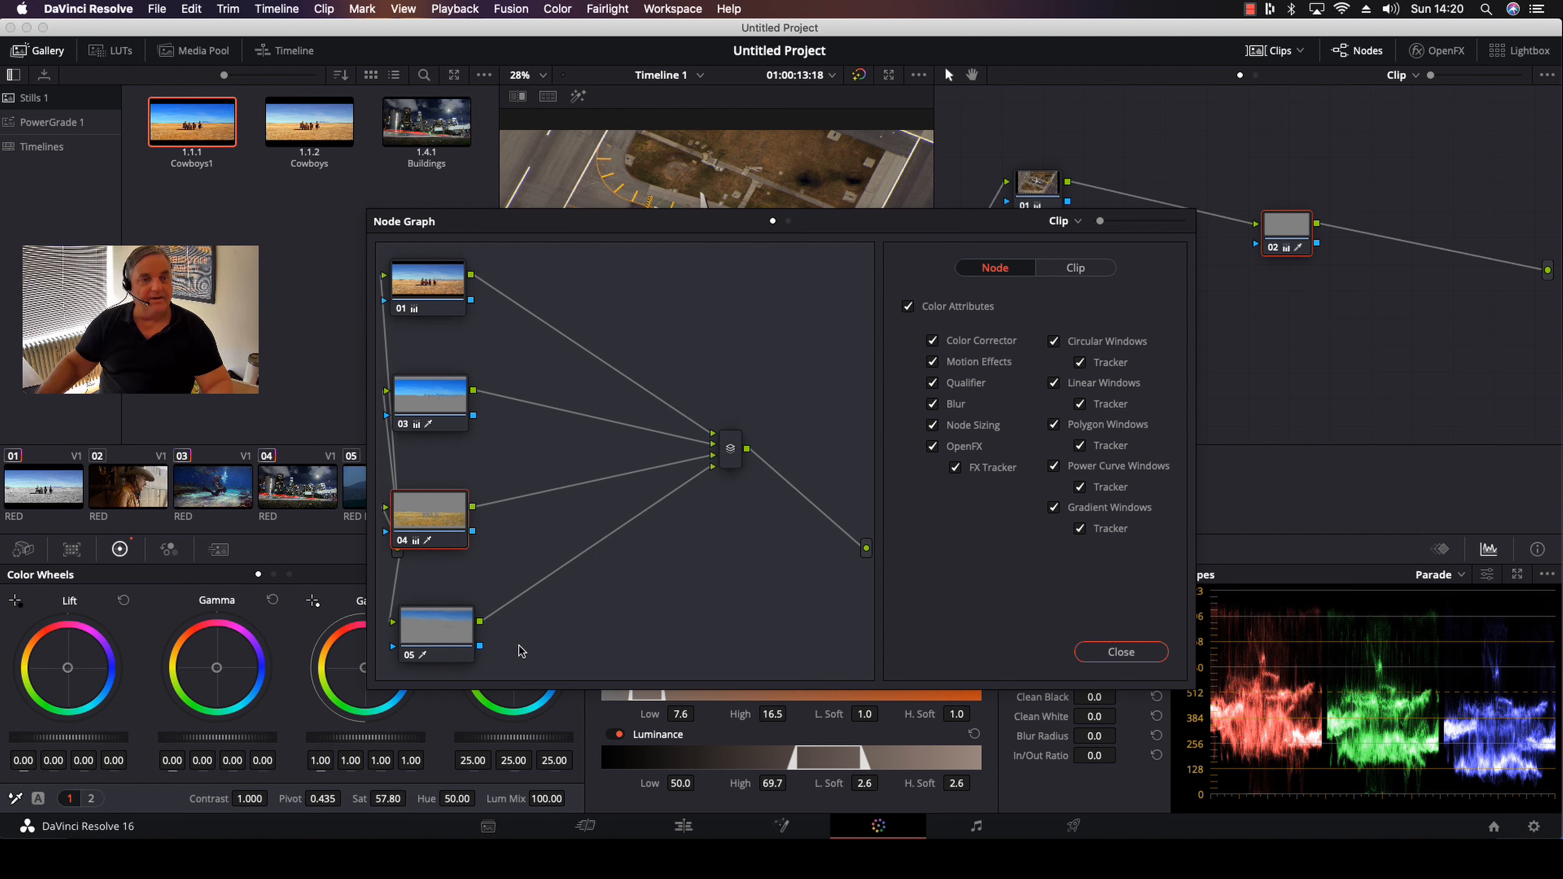
pyautogui.click(1076, 268)
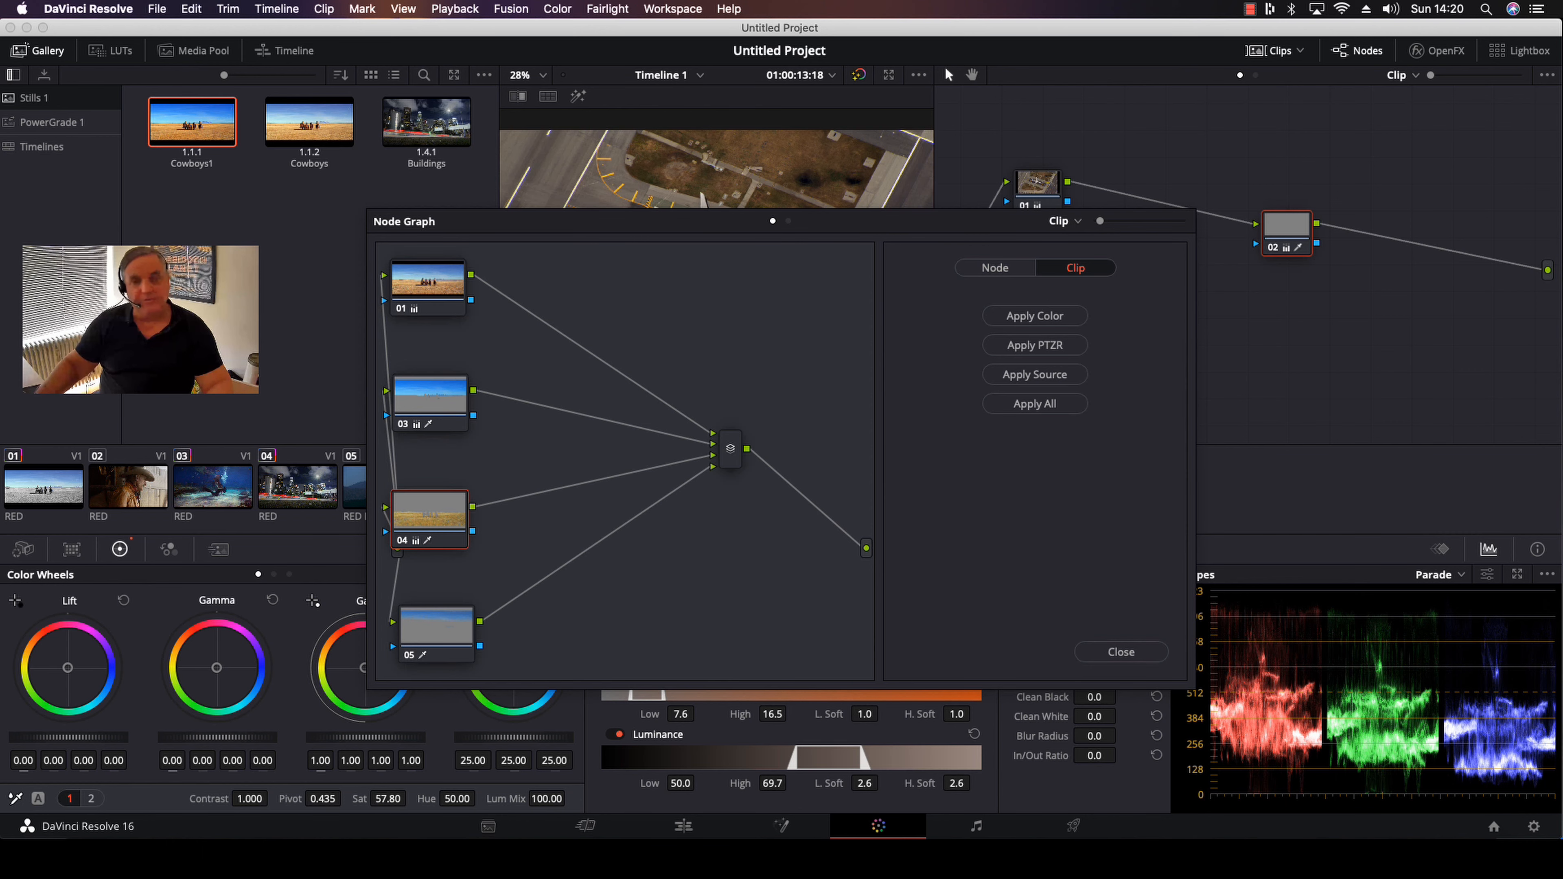
pyautogui.click(1118, 650)
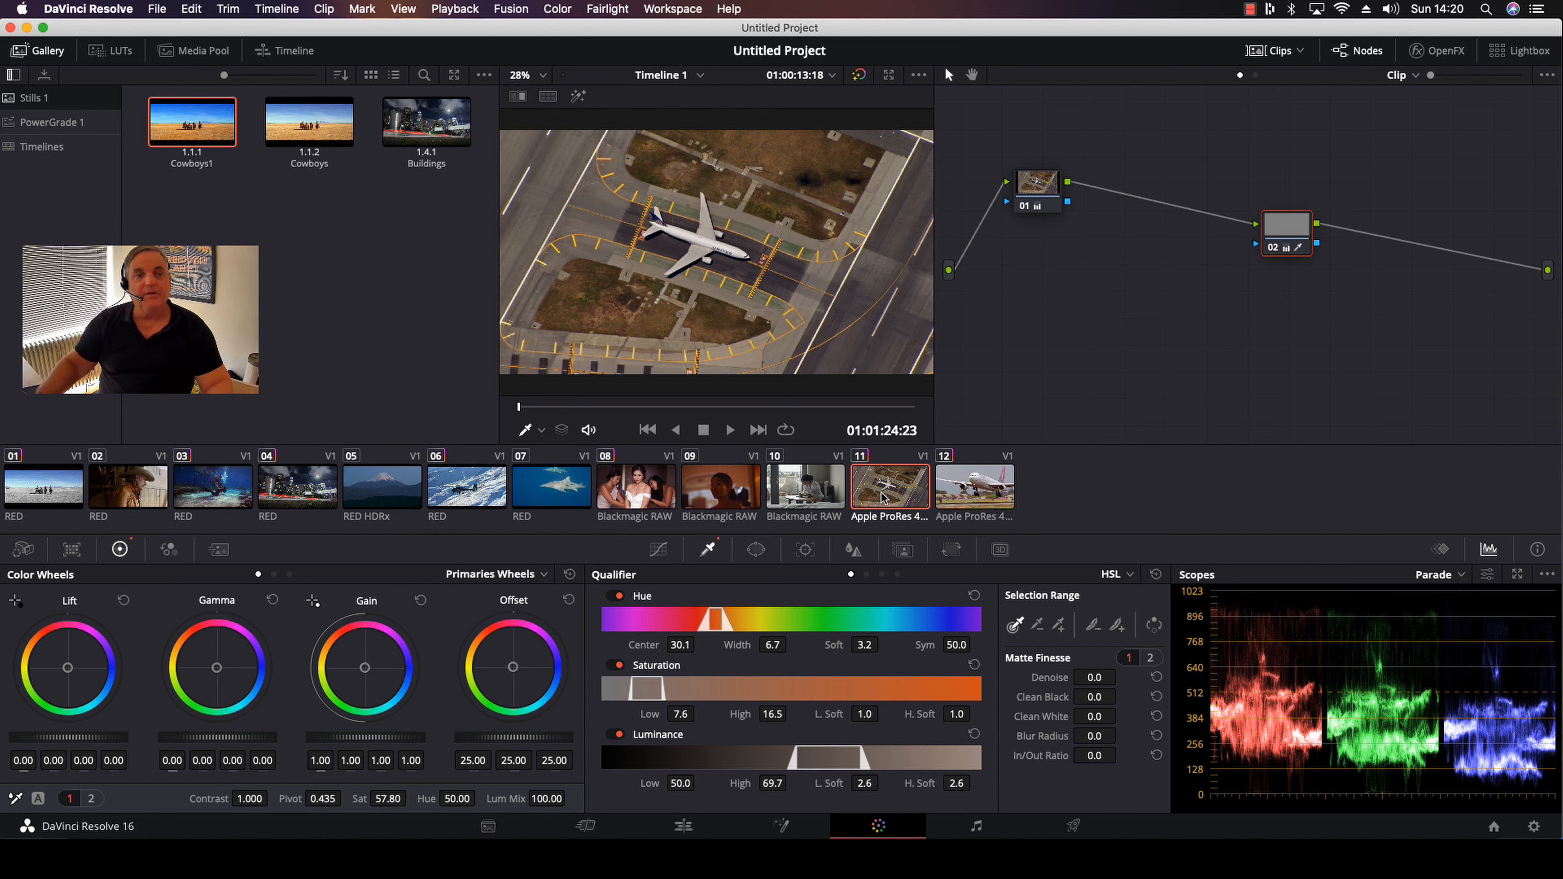
# On the bridal clip 08, insert node 02 from clip 03's node graph into the chain after node 02
pyautogui.click(639, 494)
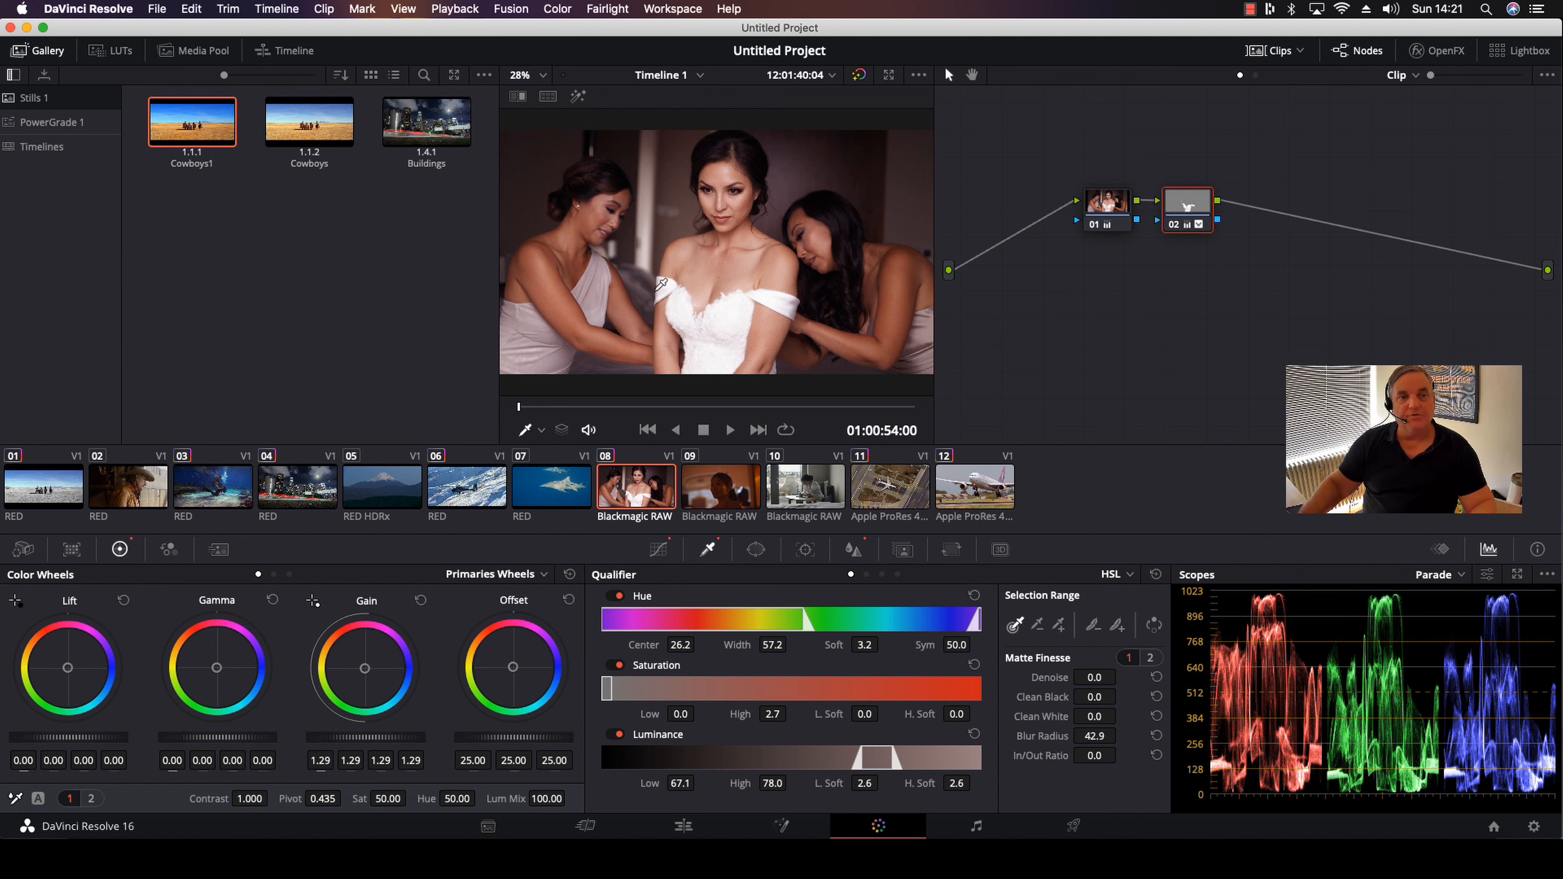
pyautogui.rightClick(215, 487)
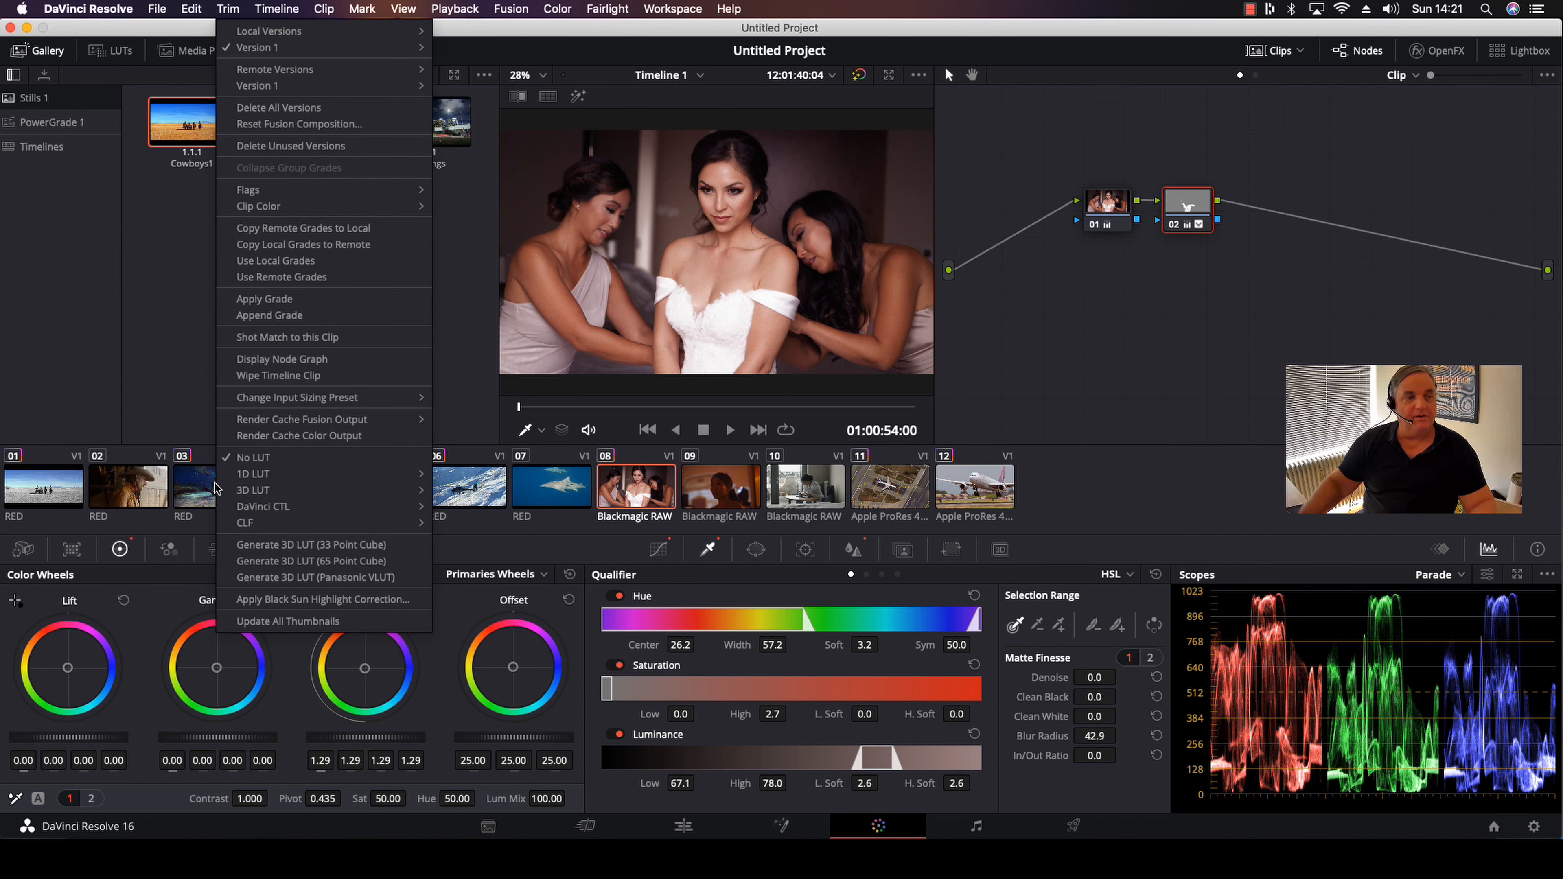
pyautogui.moveTo(220, 488)
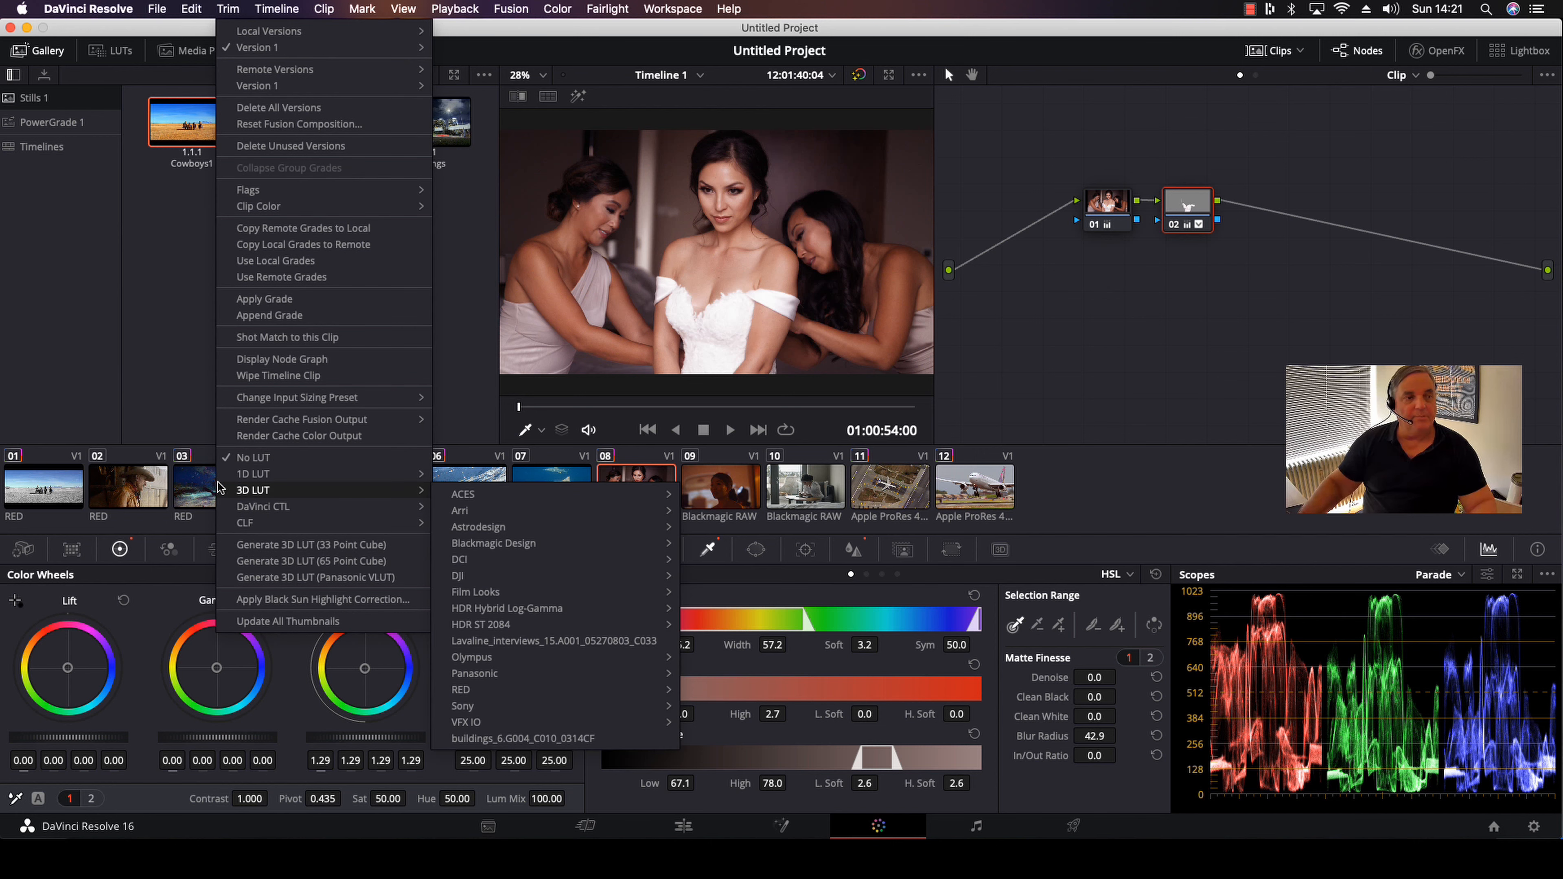
pyautogui.click(277, 360)
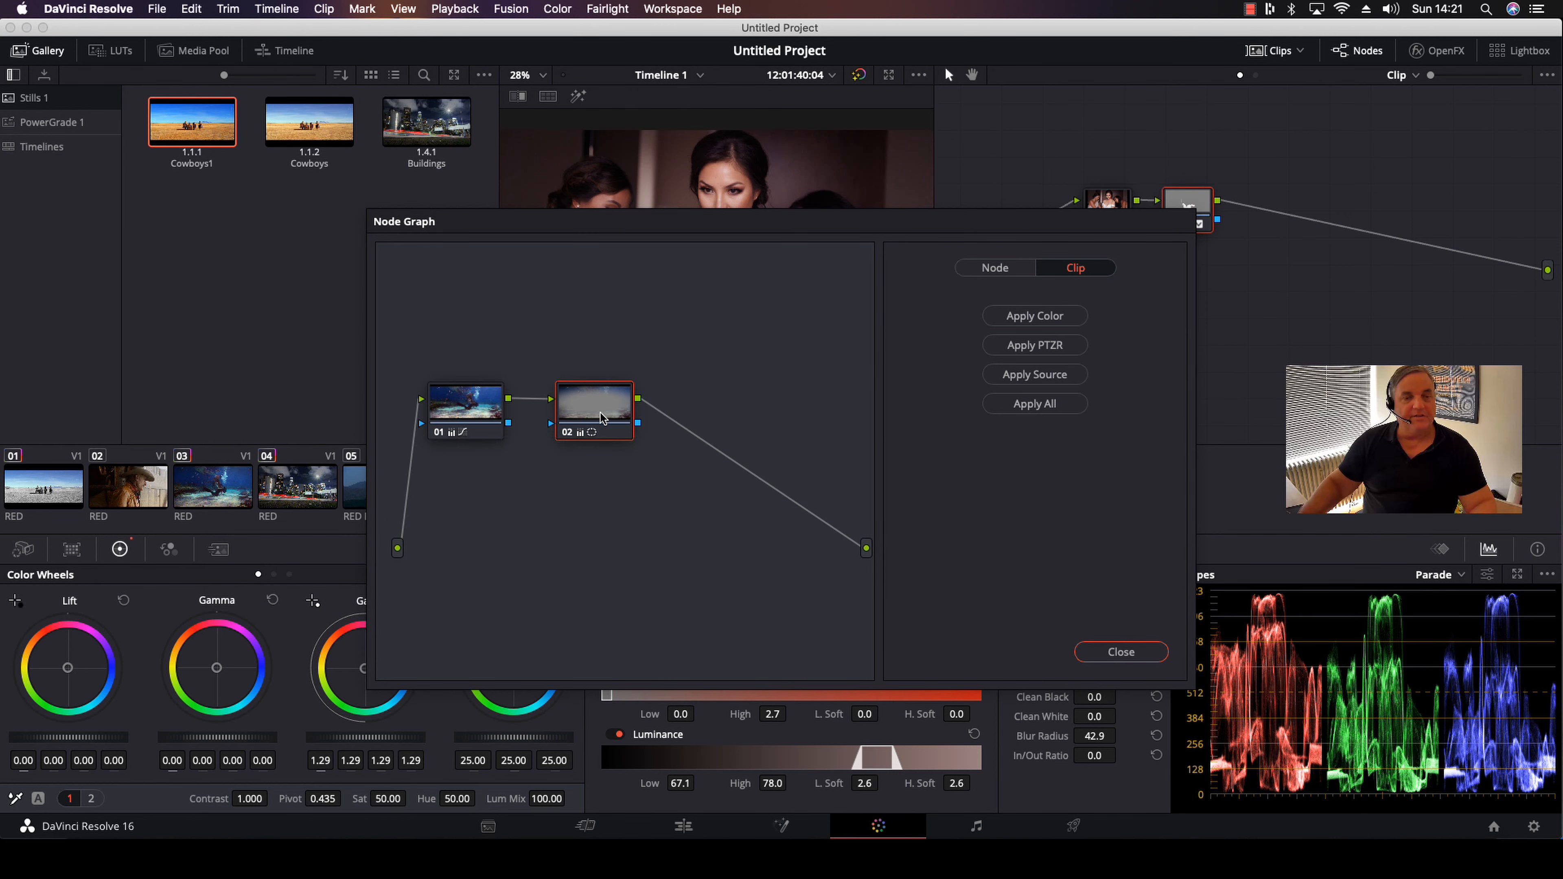
pyautogui.moveTo(601, 419); pyautogui.dragTo(1332, 229)
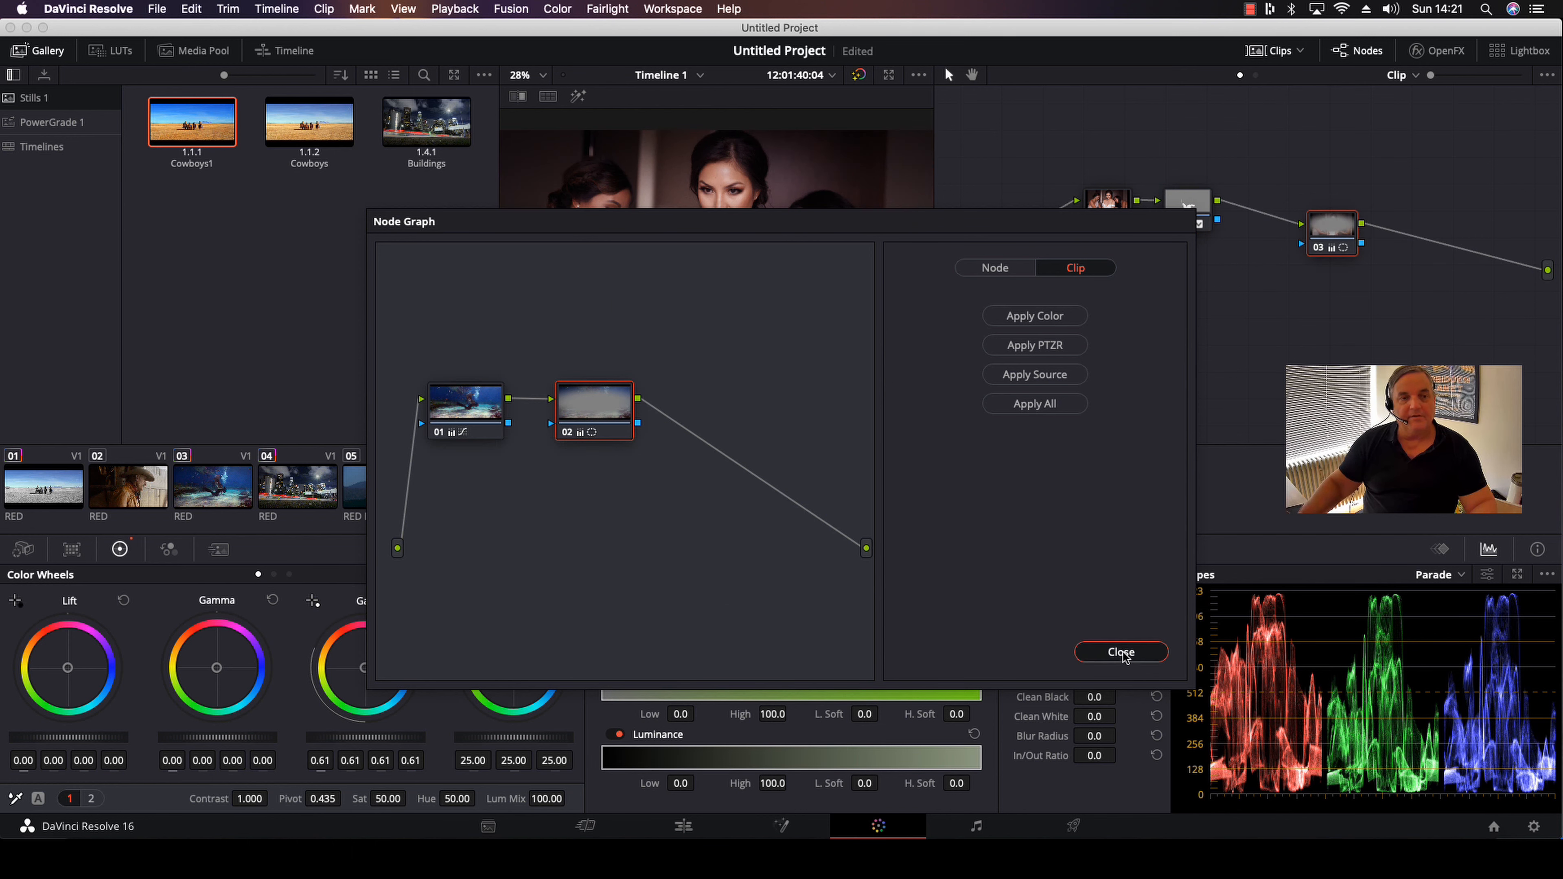
# Close clip 03's node graph and toggle clip 08's node 03 off and on to compare its effect on the bridal shot
pyautogui.click(1121, 653)
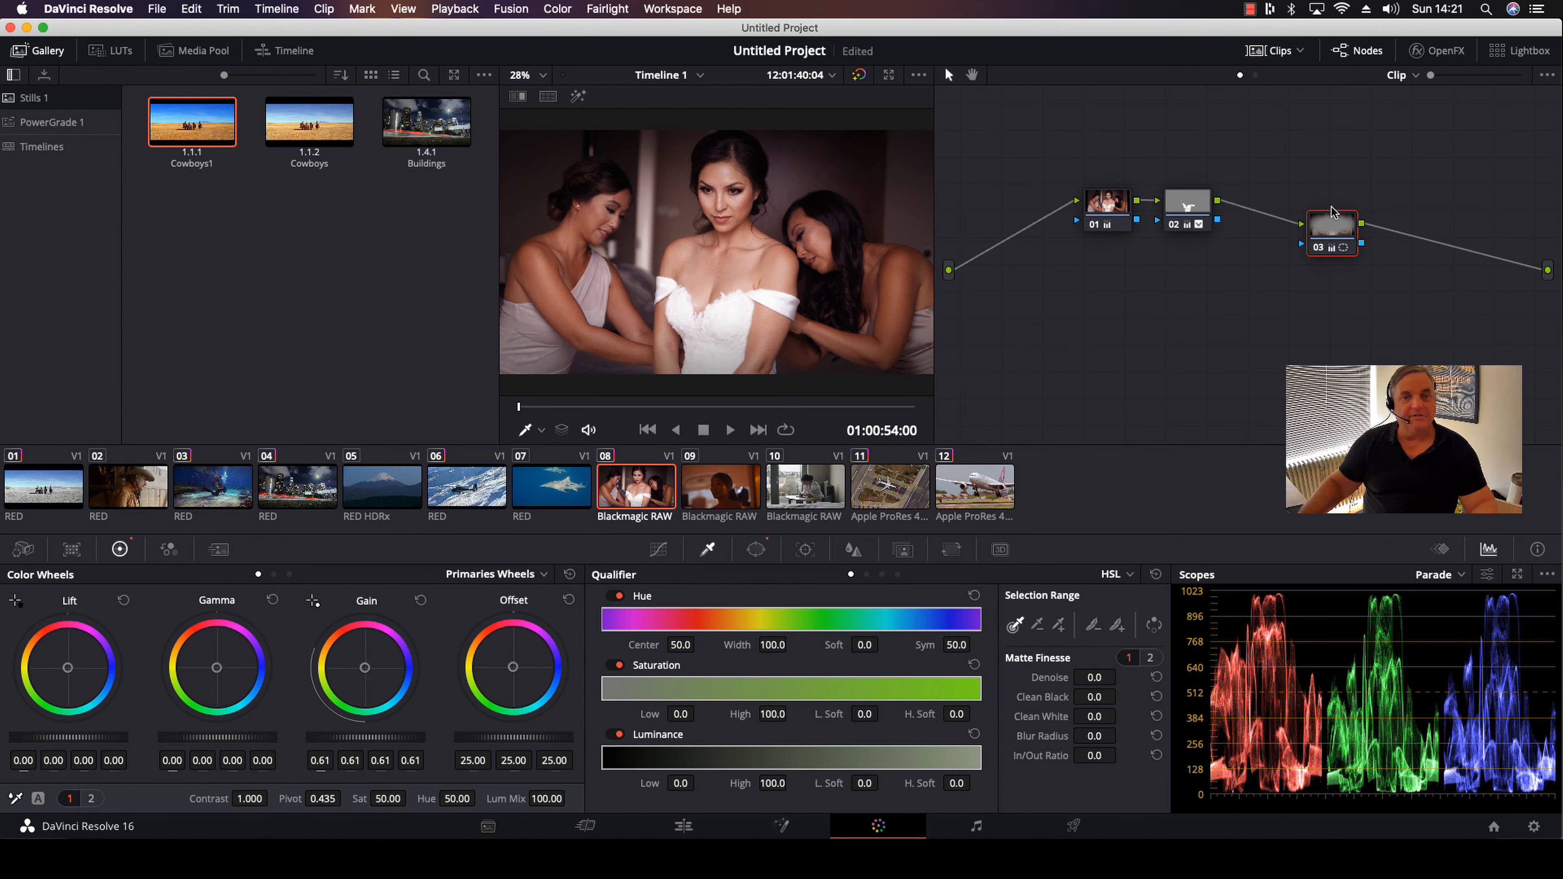
pyautogui.click(1319, 249)
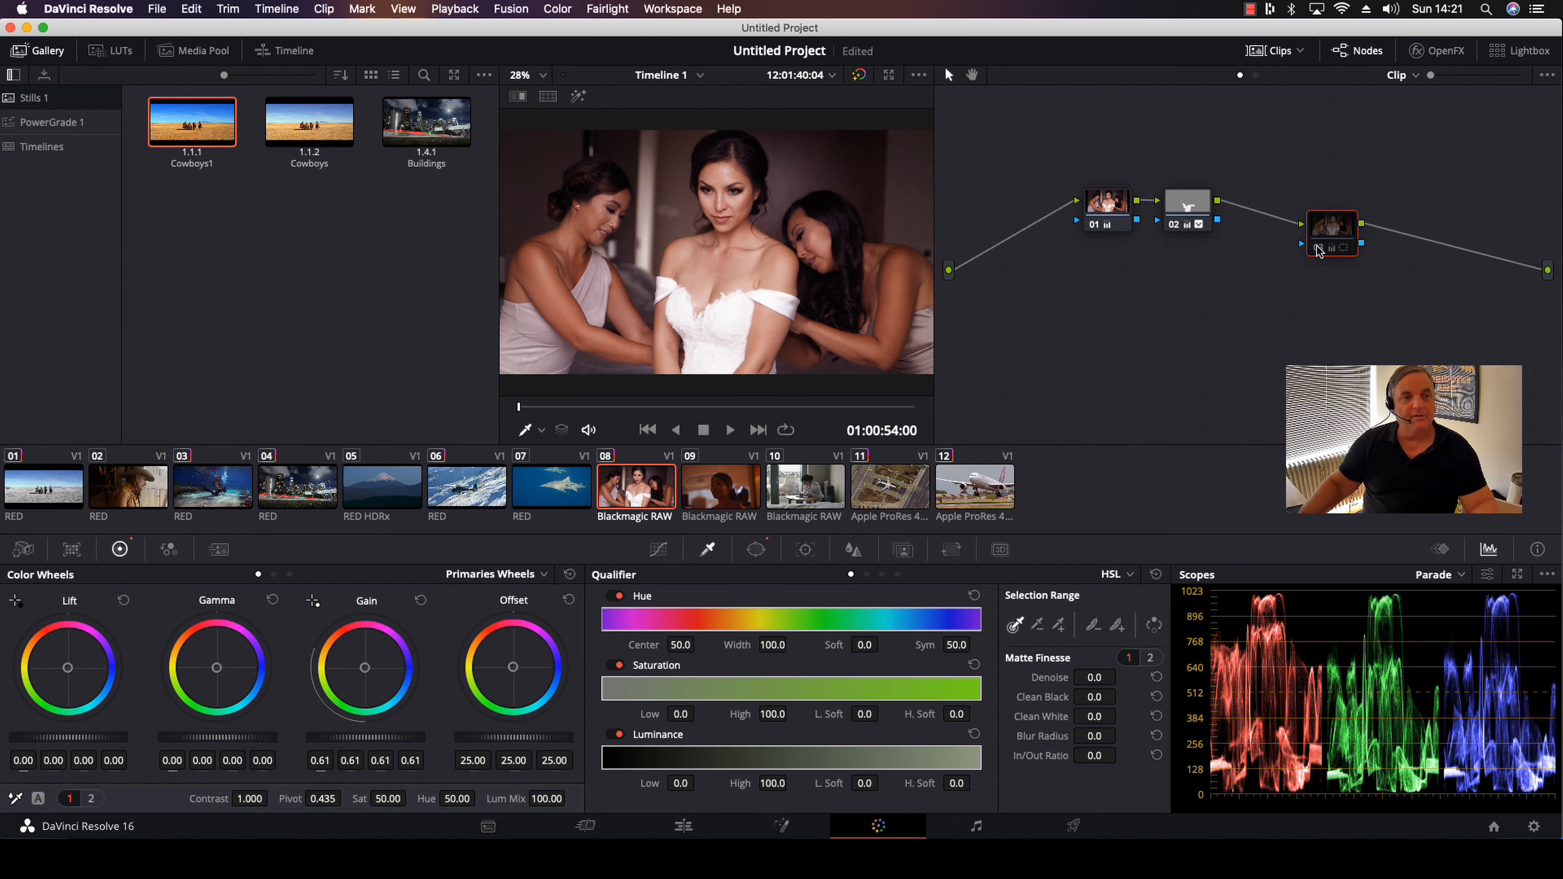
pyautogui.click(1318, 249)
pyautogui.click(1319, 249)
pyautogui.click(1319, 249)
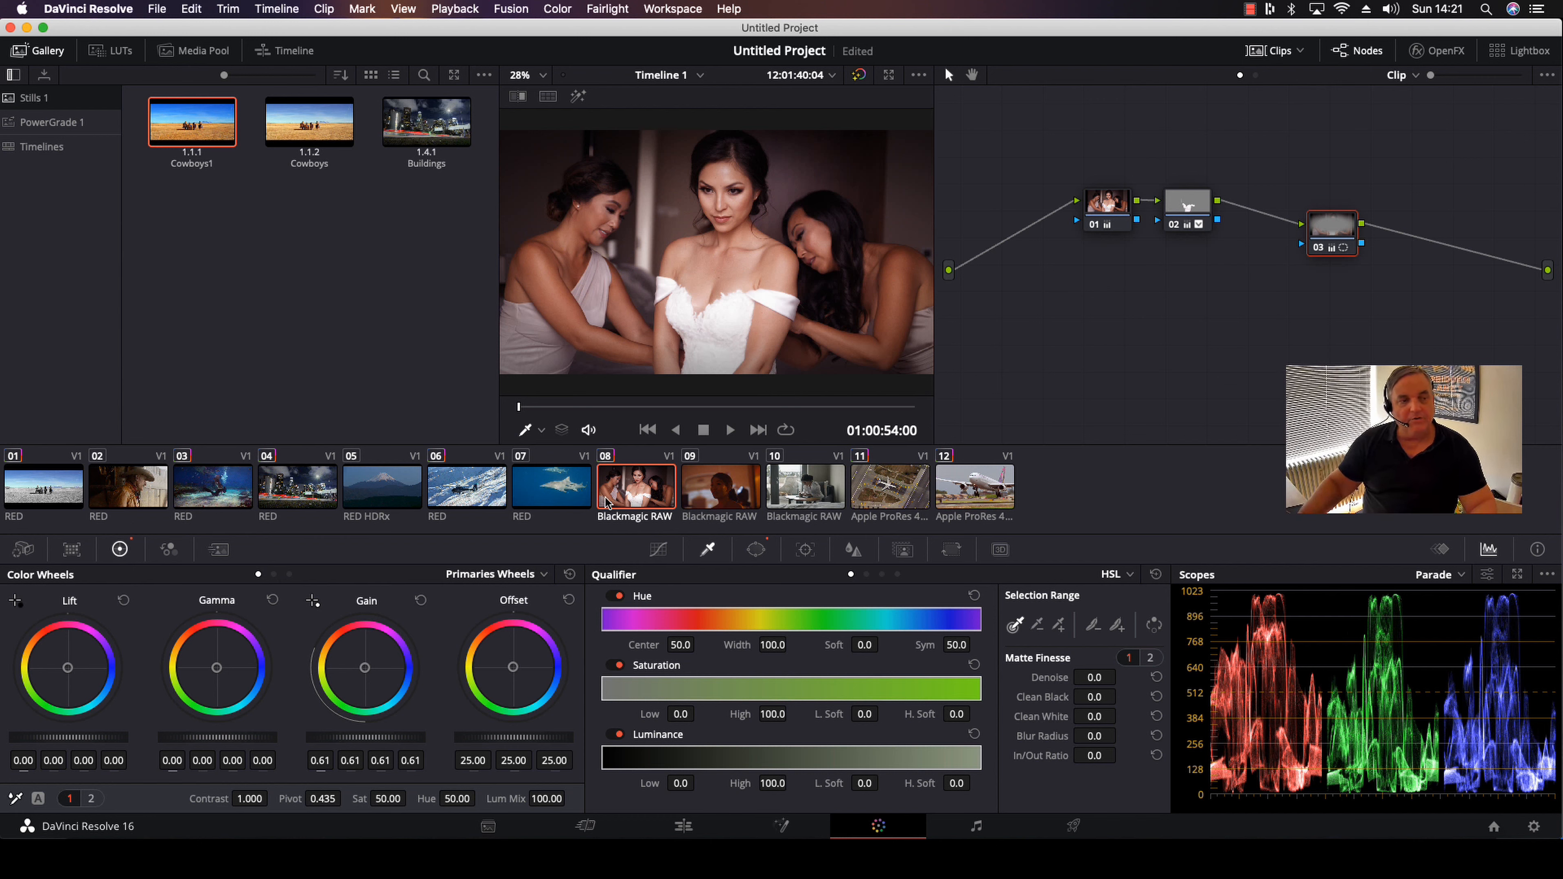
# Compare clip 06 with clip 07 using a timeline clip wipe, shift the wipe boundary across the image, and turn the wipe off
pyautogui.click(467, 486)
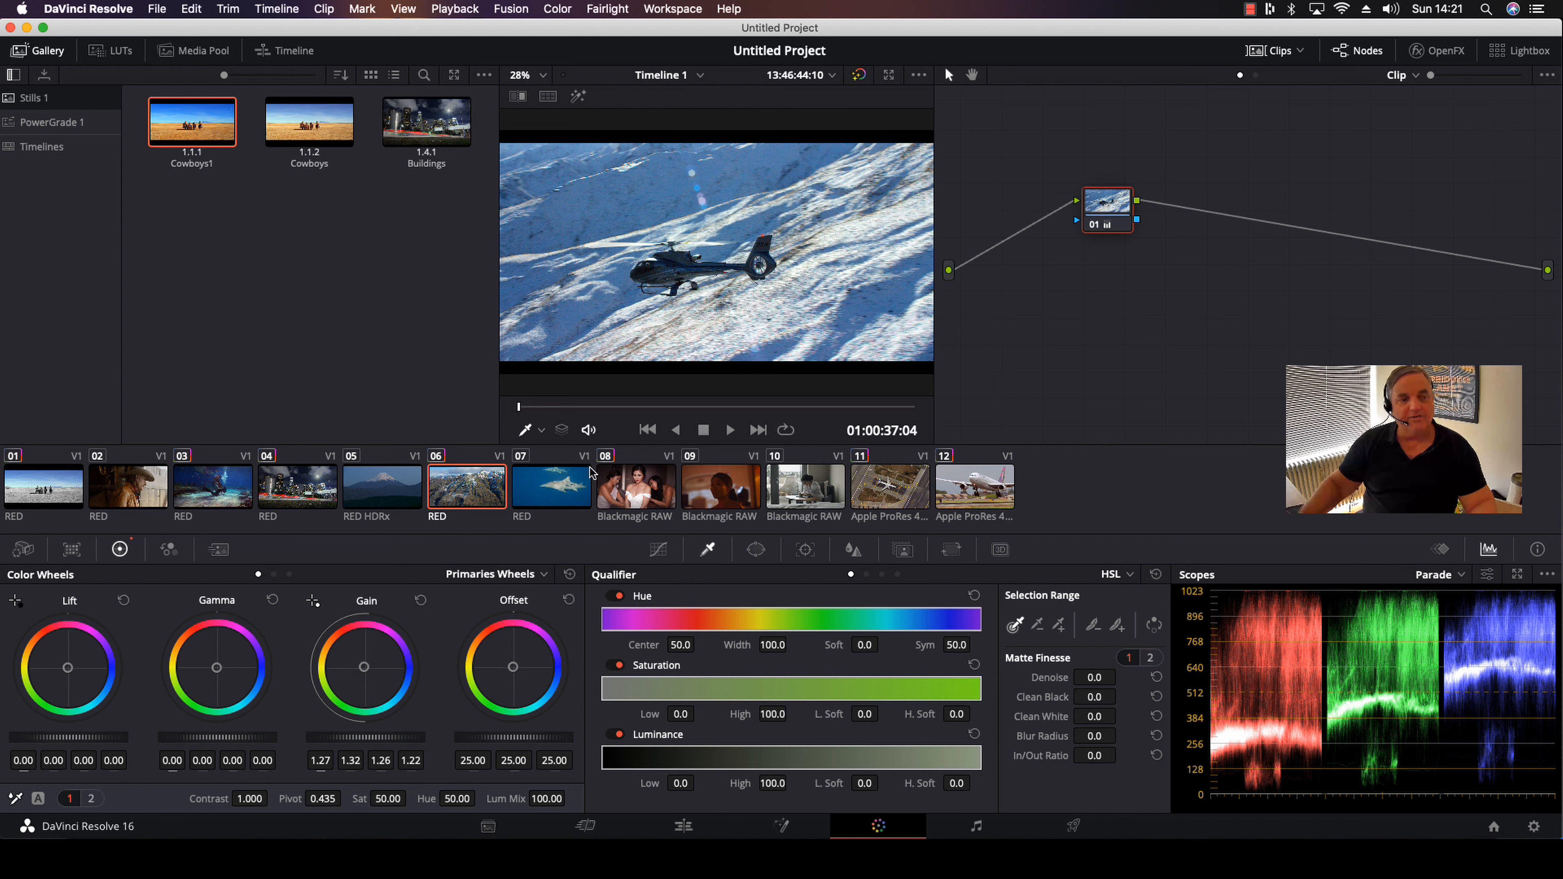
pyautogui.rightClick(552, 490)
pyautogui.moveTo(557, 491)
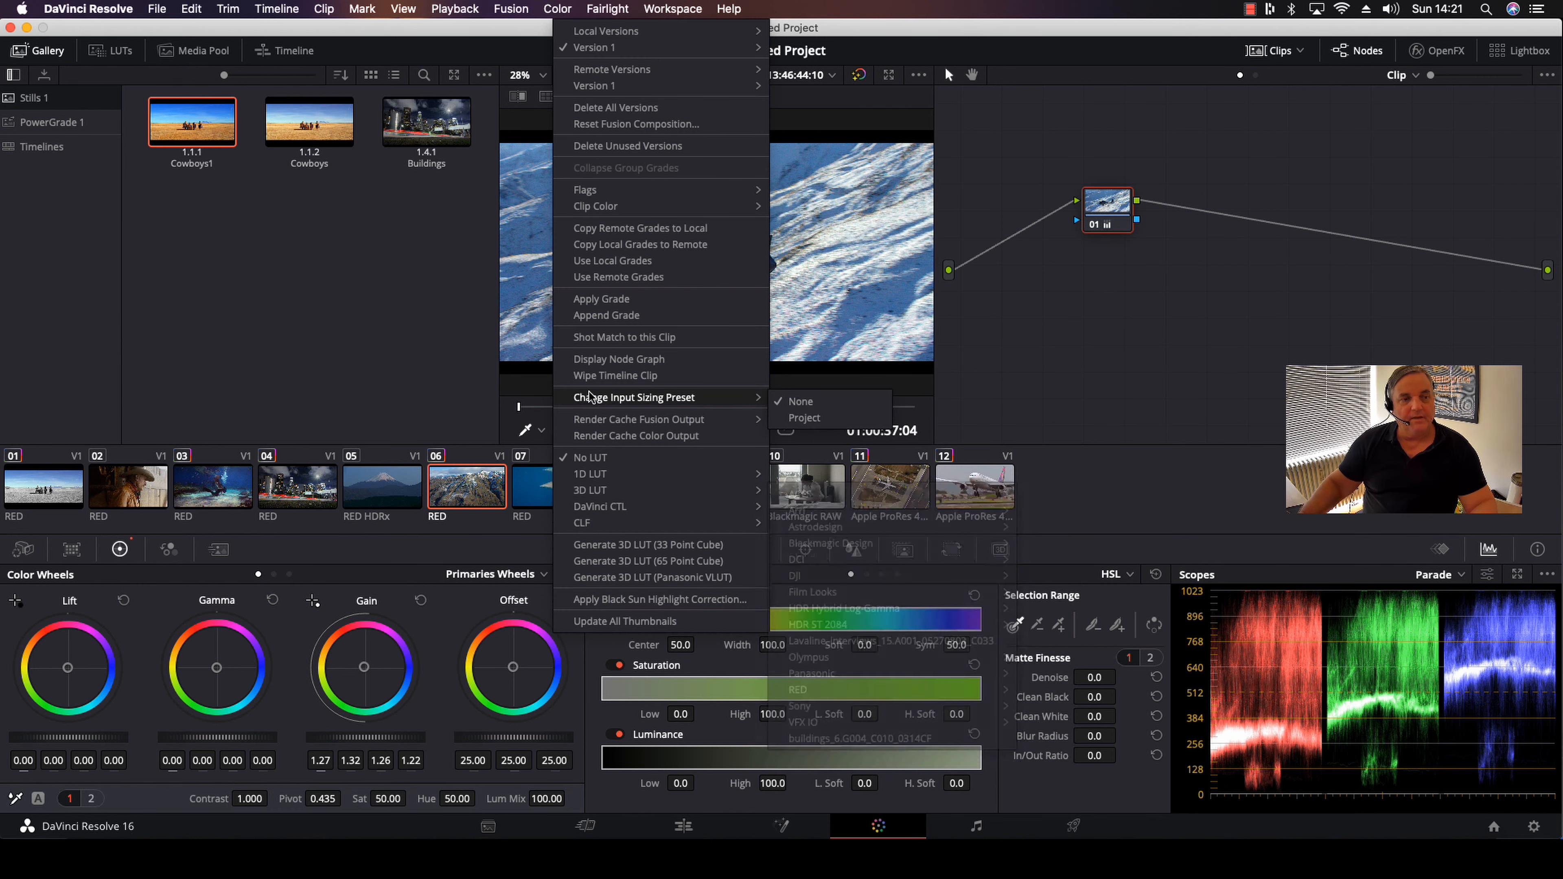
pyautogui.click(594, 376)
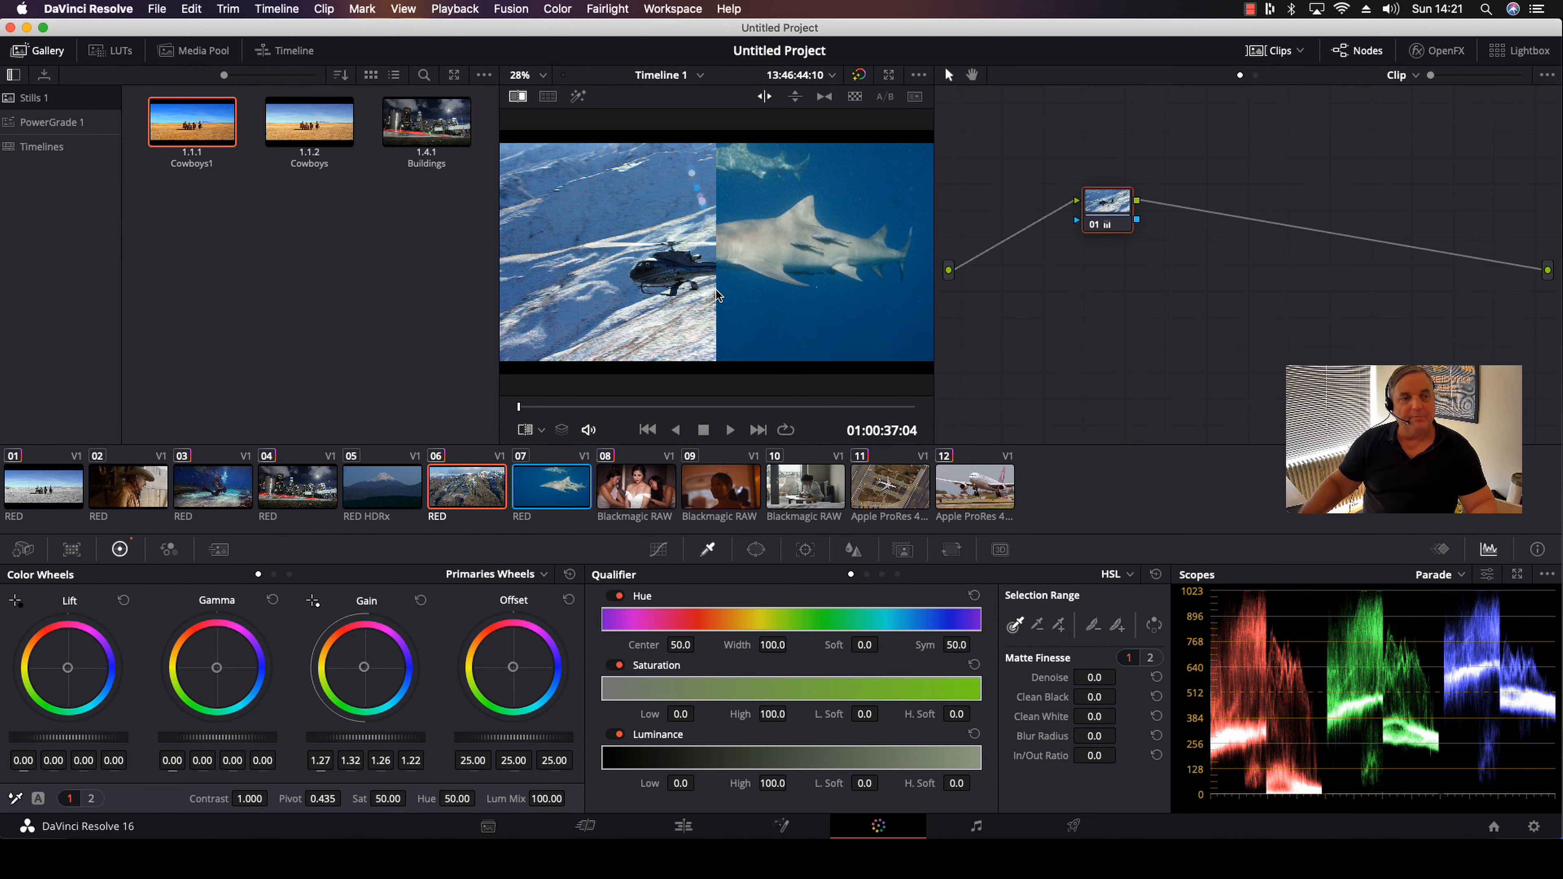
pyautogui.moveTo(635, 320); pyautogui.dragTo(720, 319)
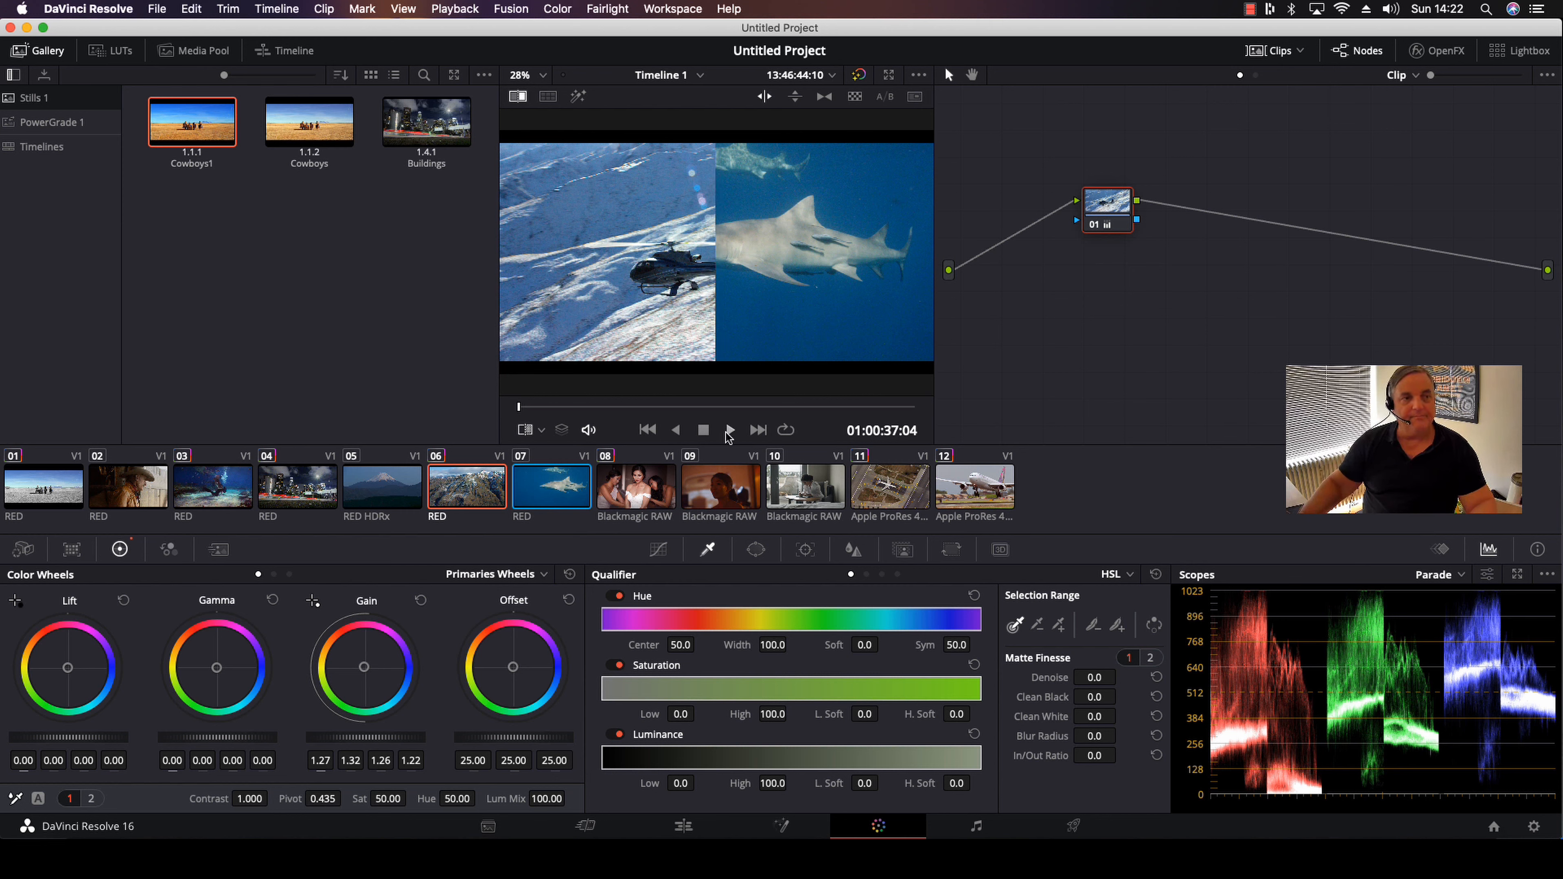
pyautogui.click(517, 97)
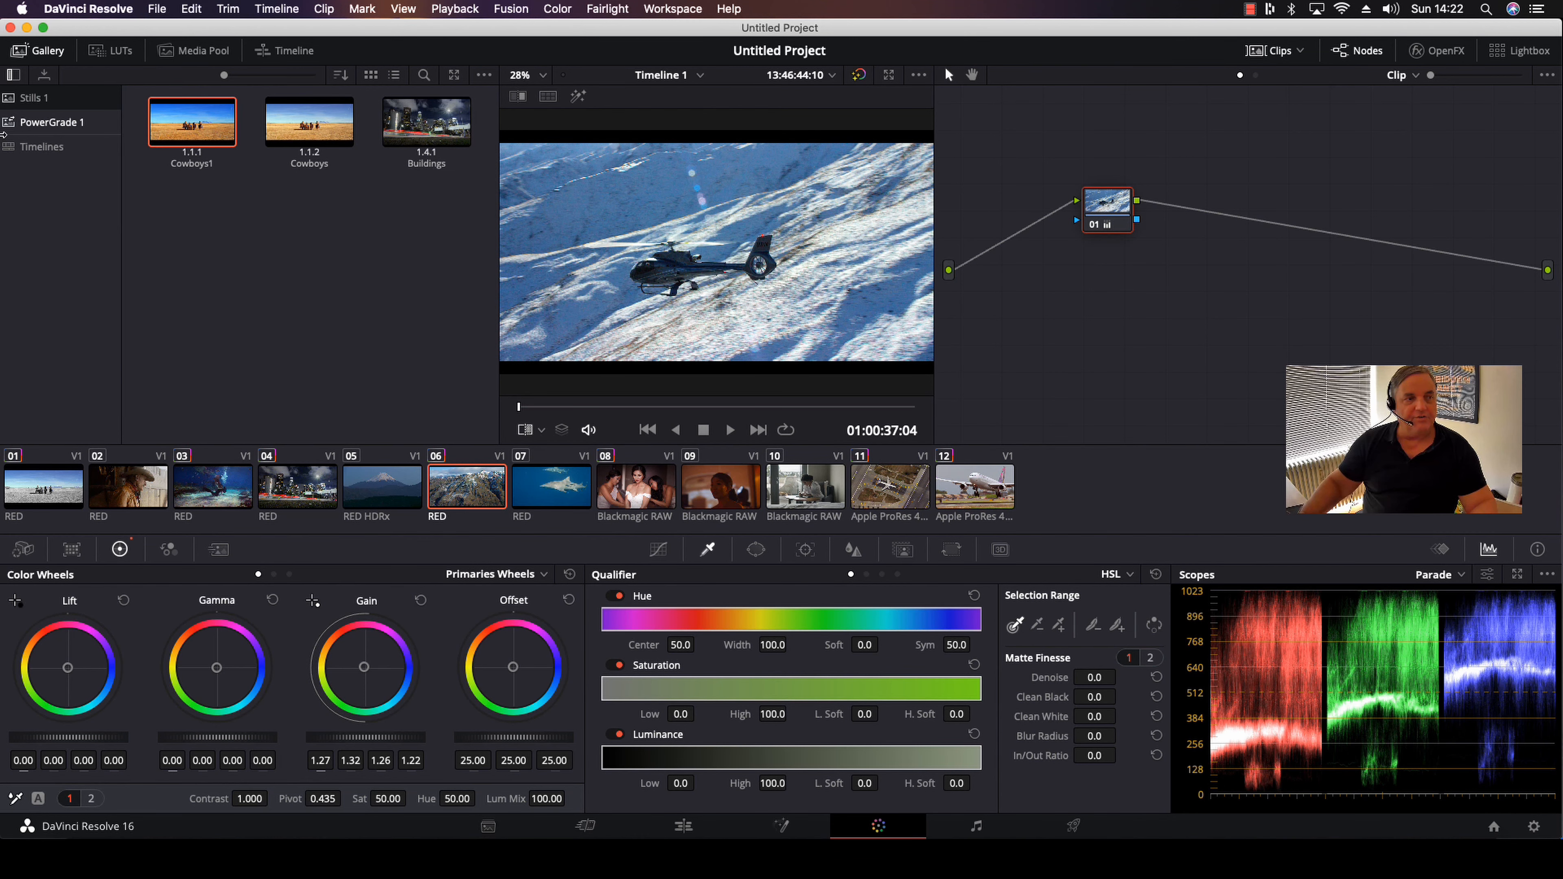
# Grab a still of helicopter clip 06 into the gallery's PowerGrade 1 album
pyautogui.rightClick(35, 99)
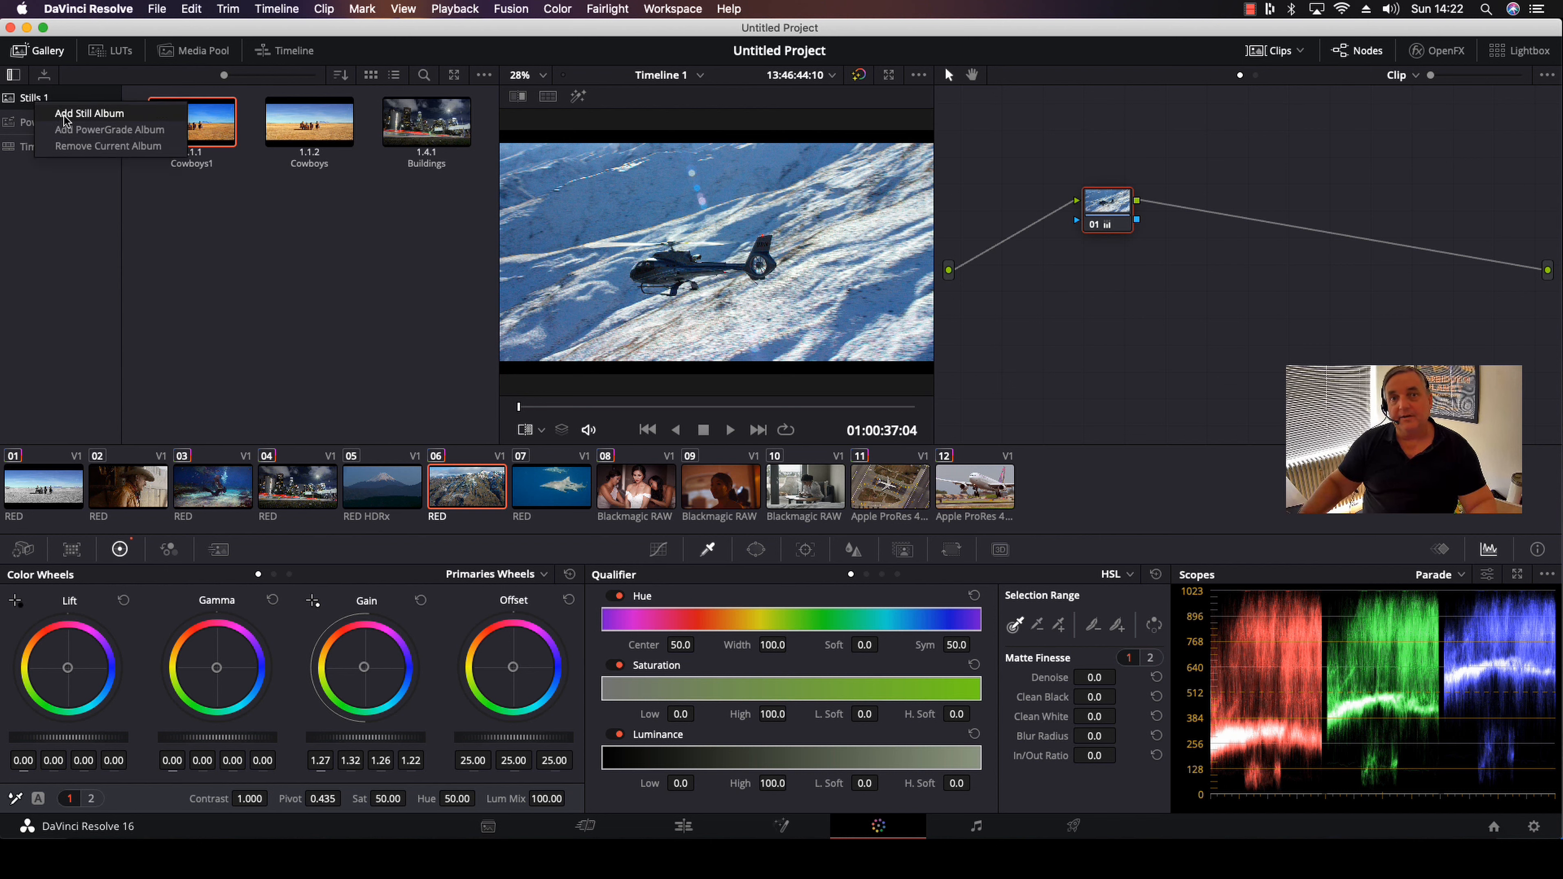
pyautogui.click(116, 129)
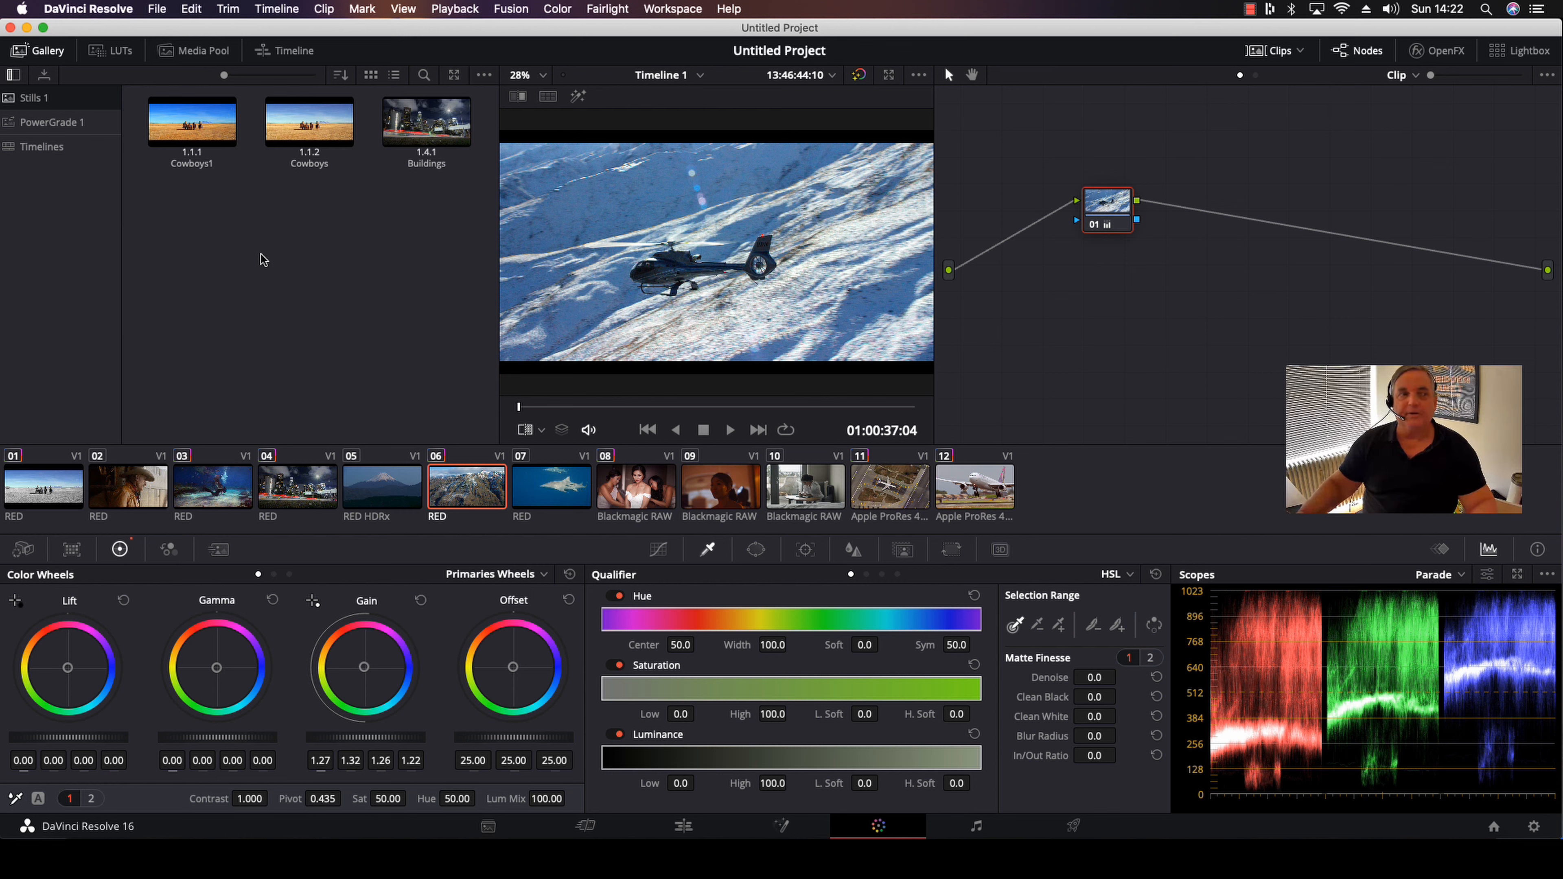
pyautogui.click(66, 124)
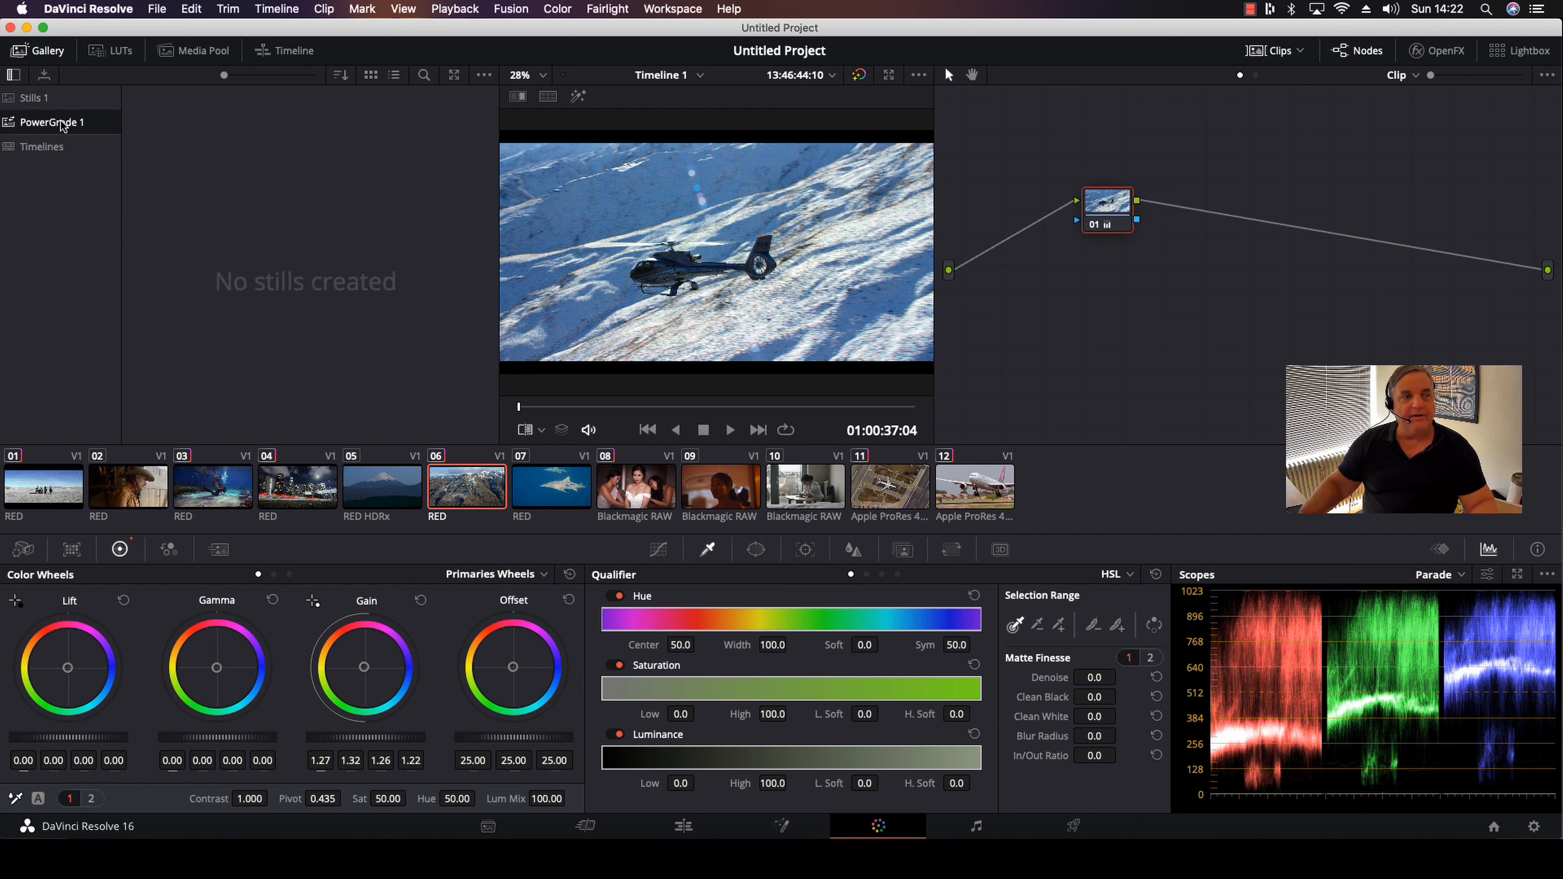
pyautogui.rightClick(696, 181)
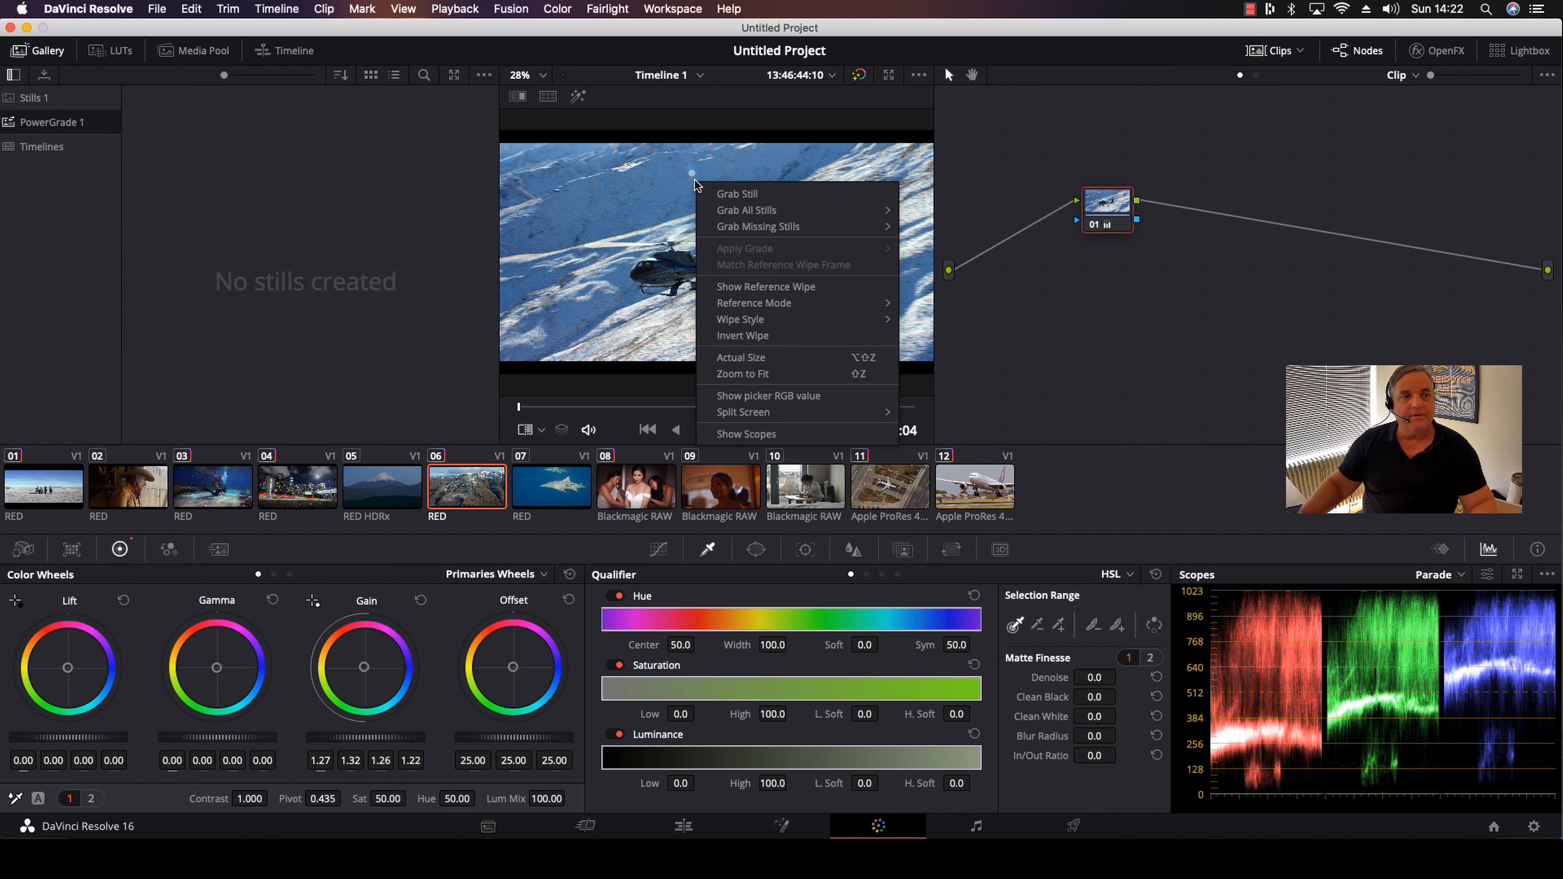
pyautogui.click(763, 196)
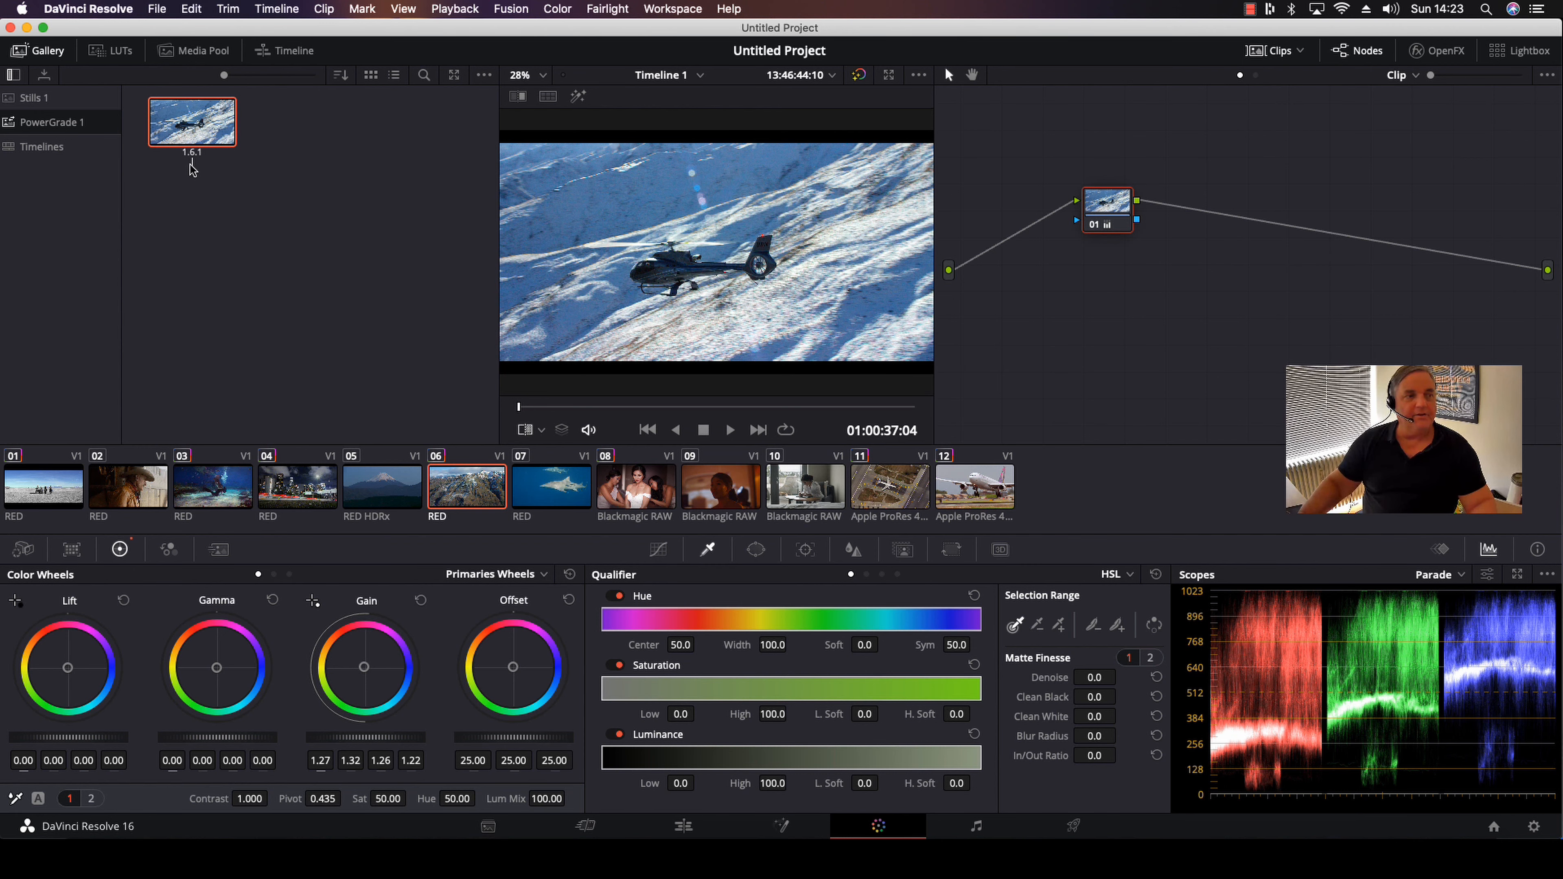
# Label the new still in the PowerGrade 1 album "helicopter"
pyautogui.write('ada')
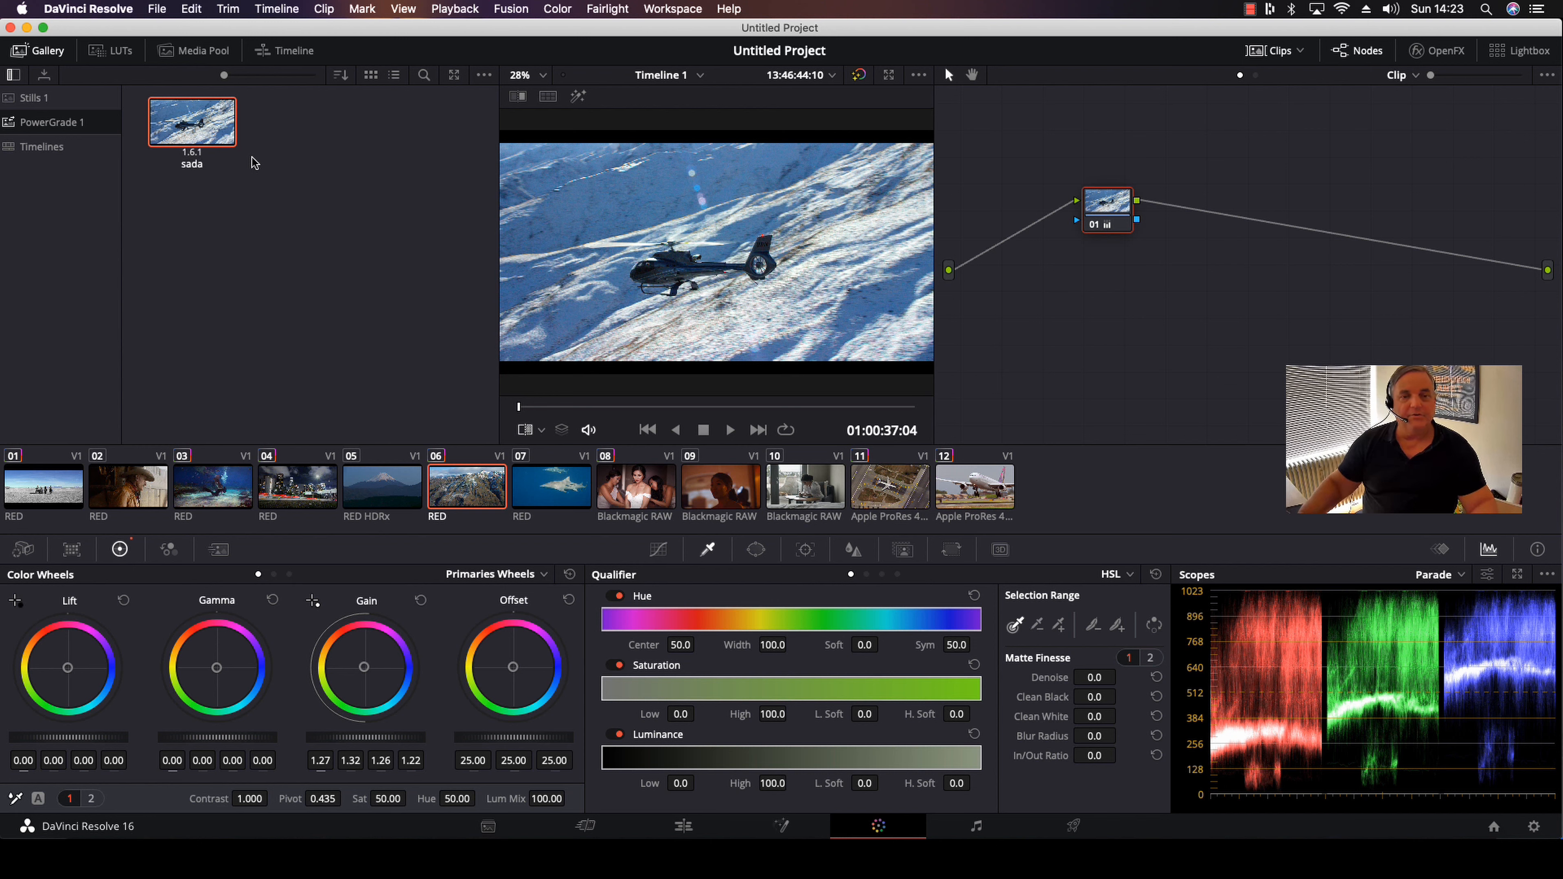
pyautogui.press('BackSpace')
pyautogui.press('BackSpace')
pyautogui.press('BackSpace')
pyautogui.press('BackSpace')
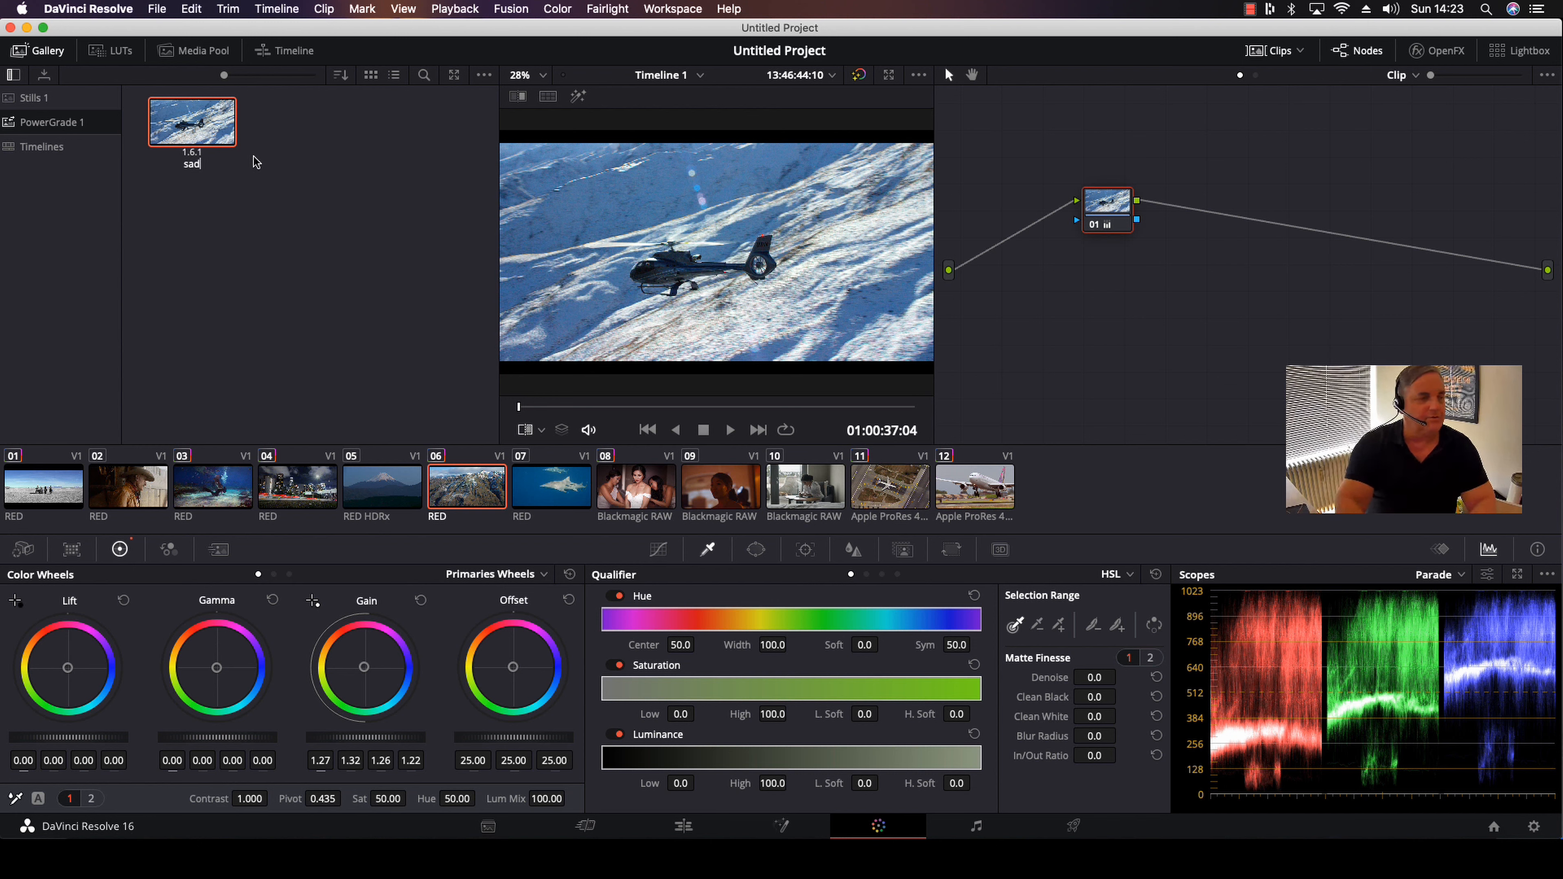
pyautogui.write('helicopter')
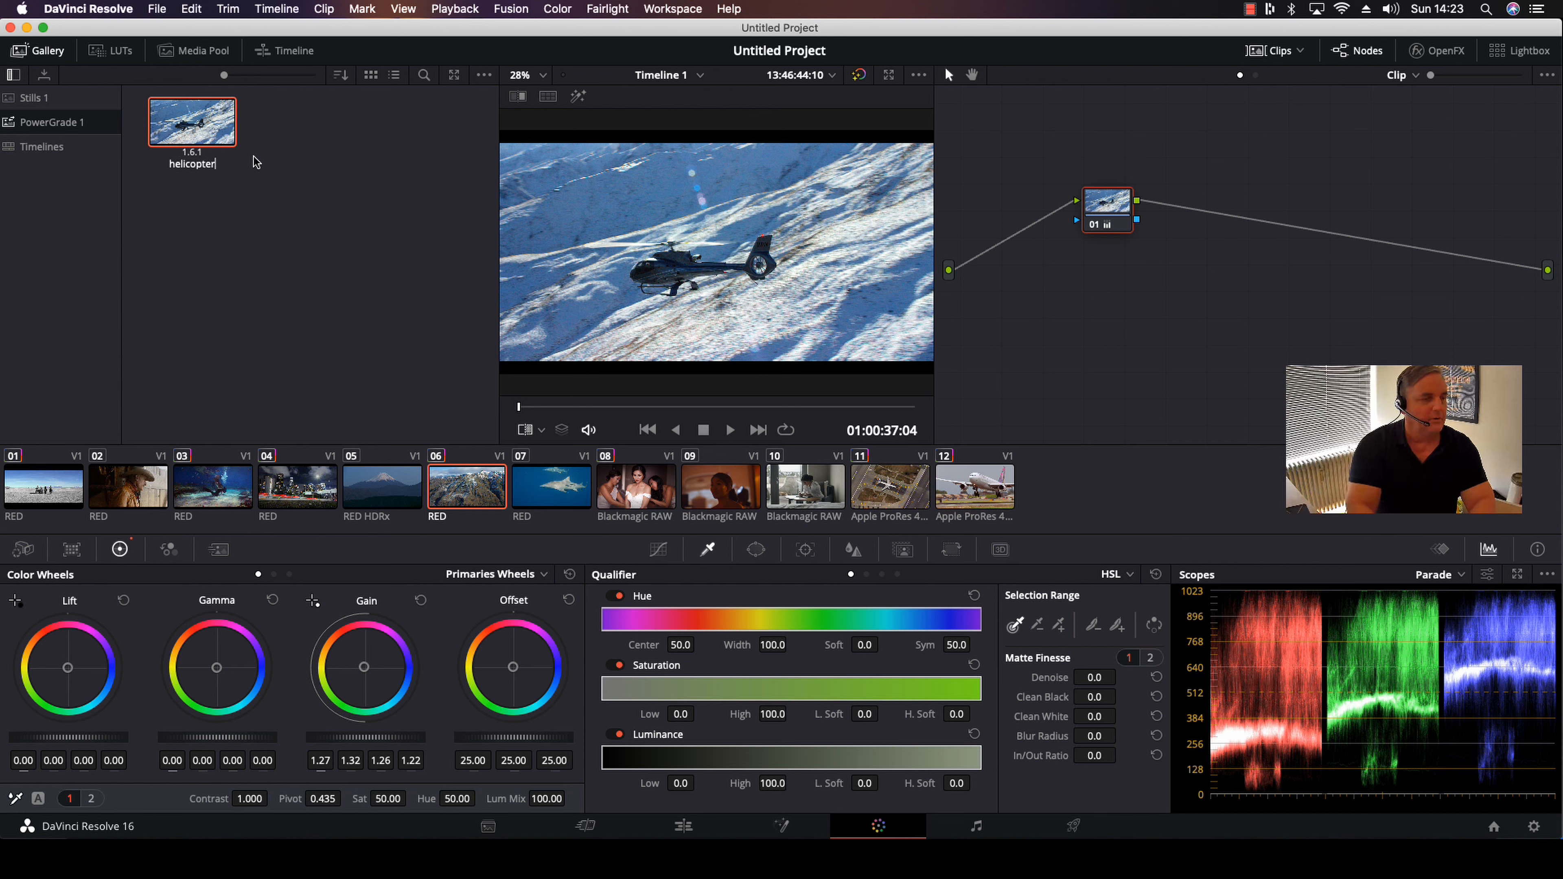
pyautogui.press('Return')
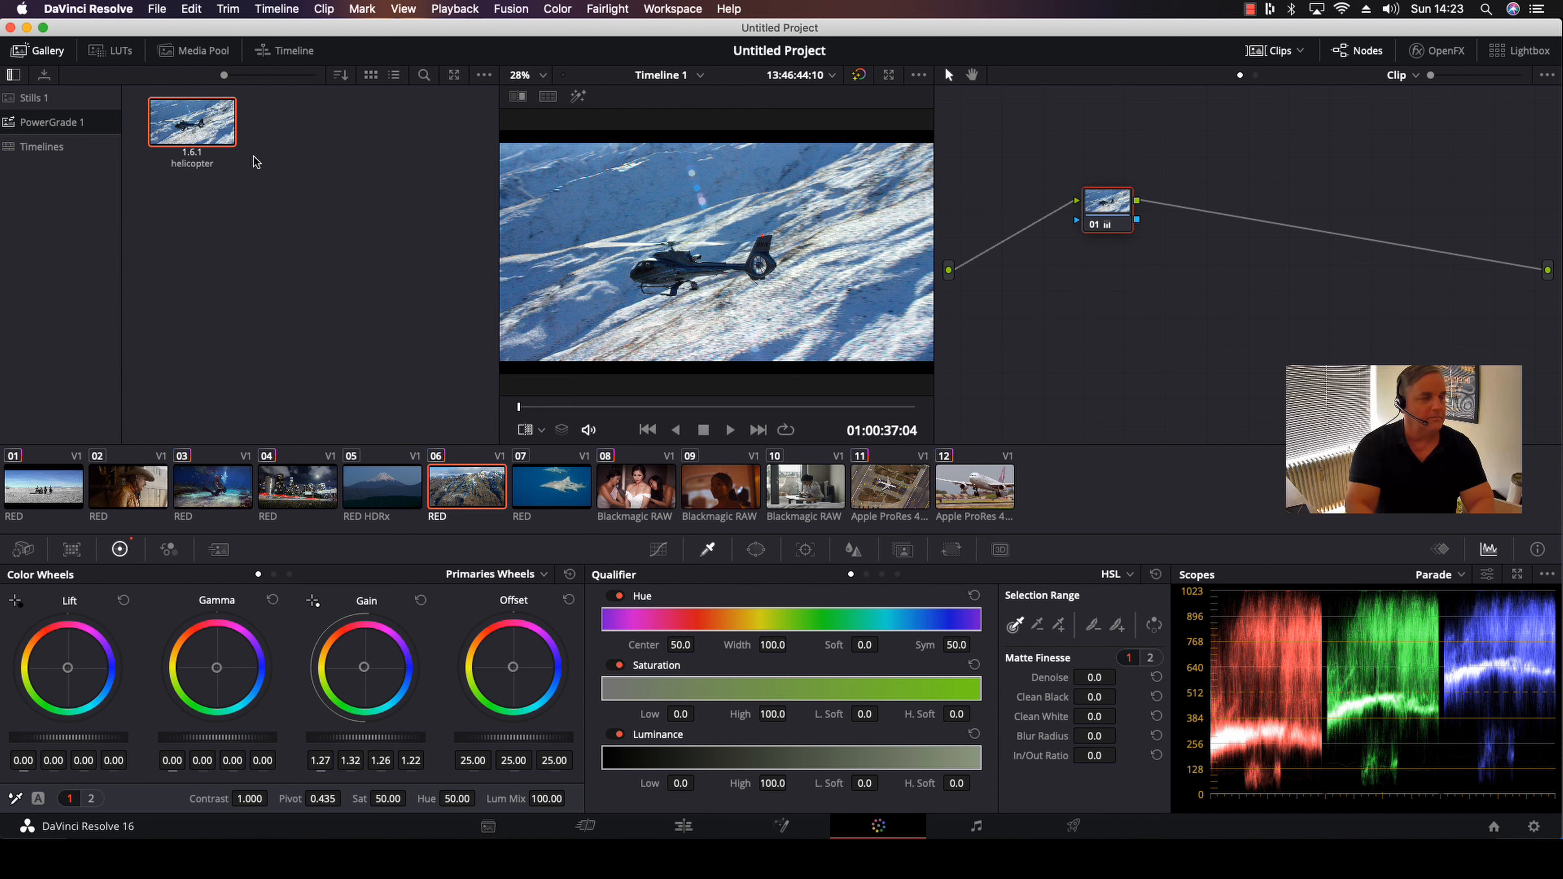